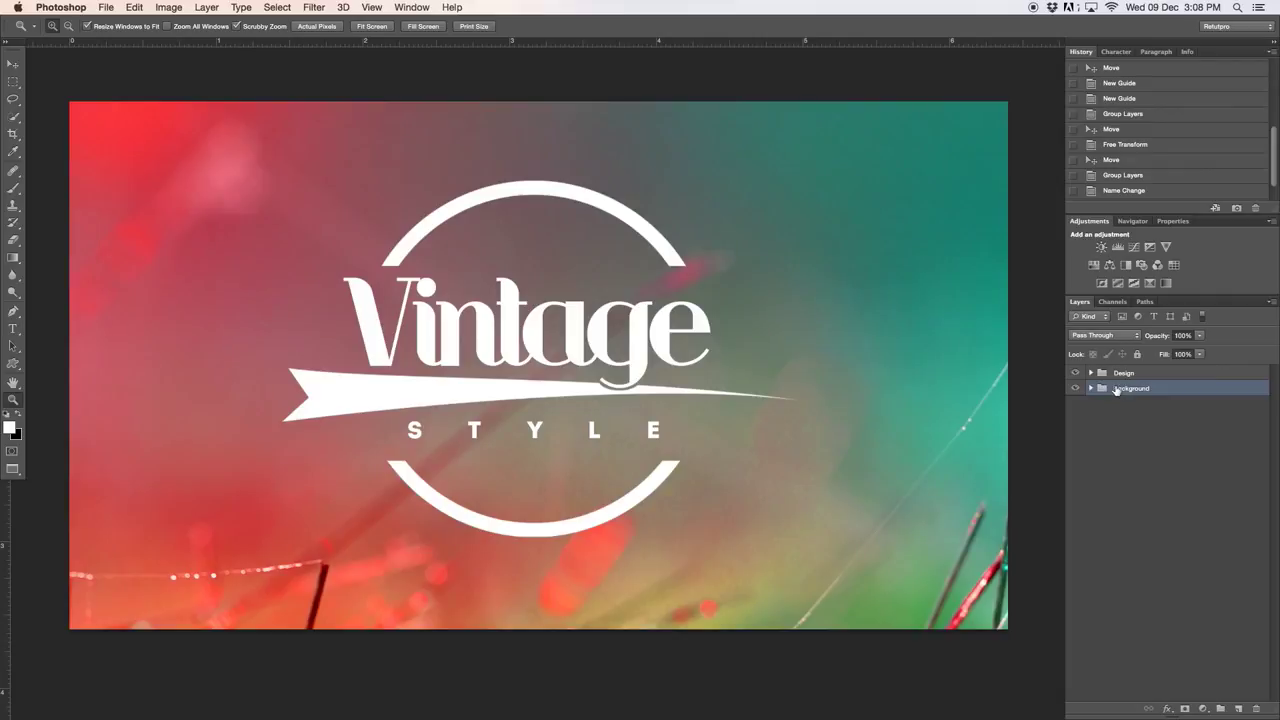
Expand the Background group and toggle the Design group's visibility, leaving it hidden to view only the background.
left_click(1093, 388)
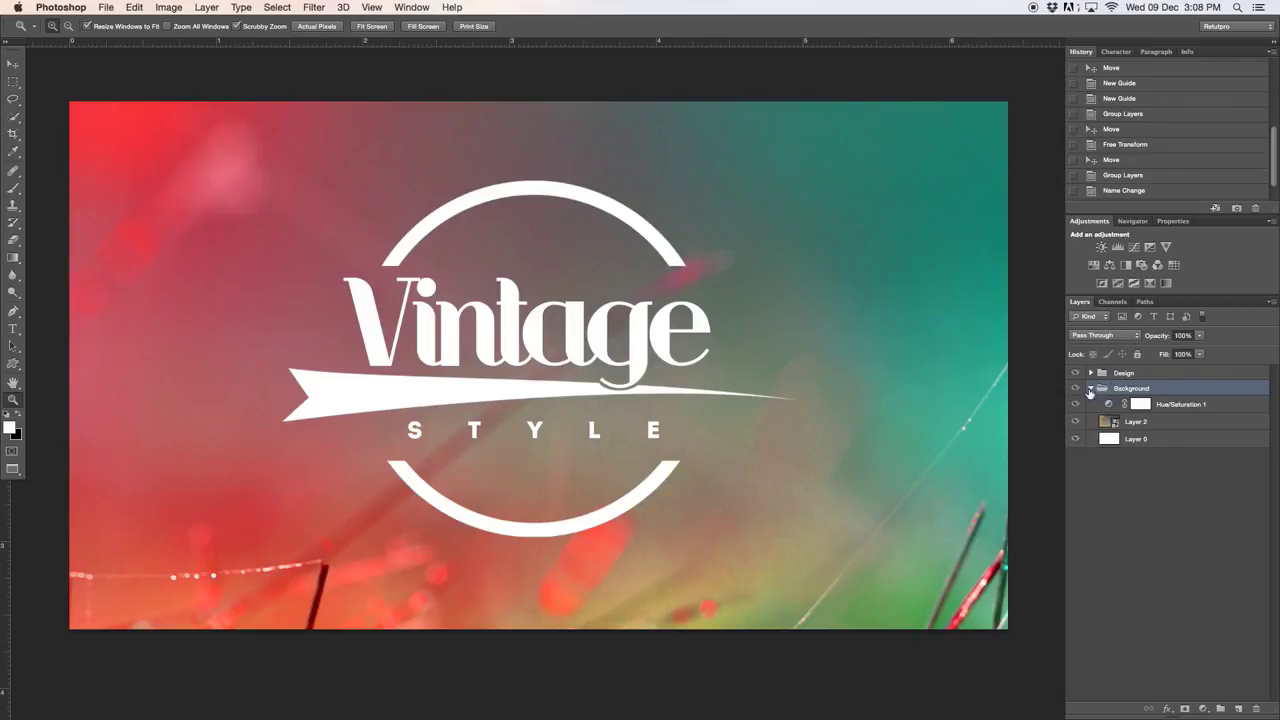
left_click(1076, 372)
left_click(1076, 372)
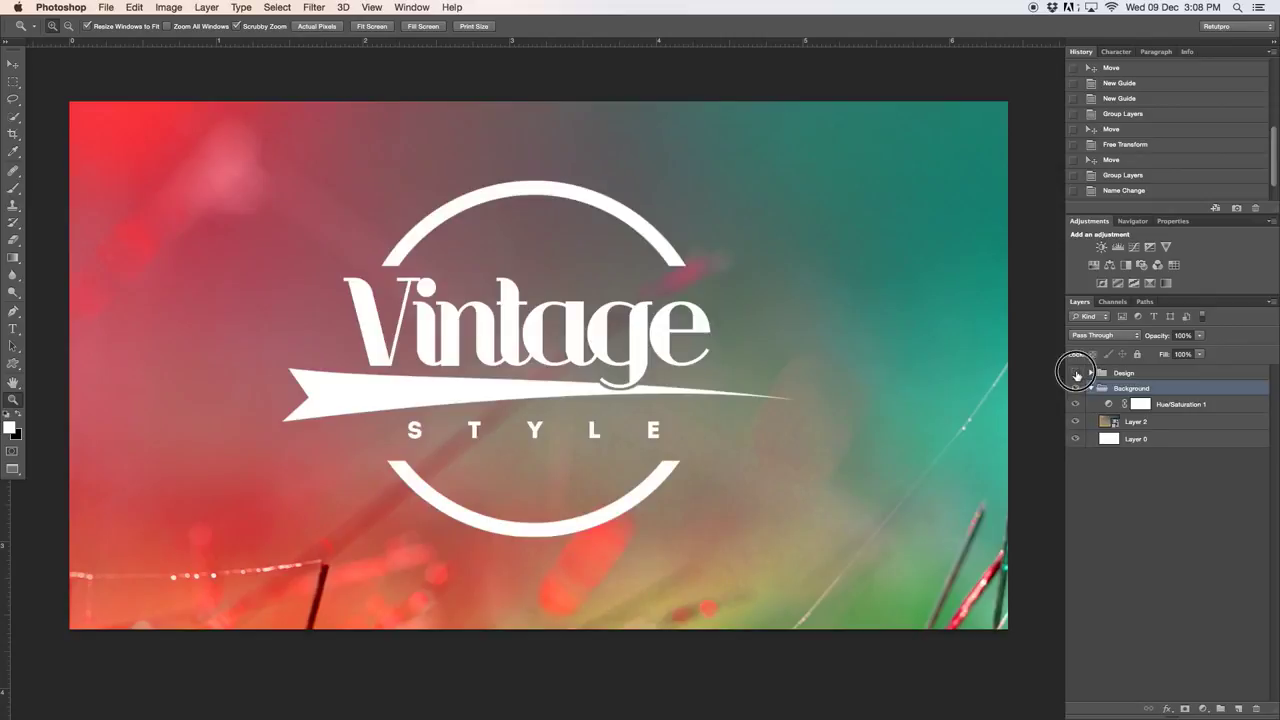
left_click(1076, 373)
left_click(1076, 373)
left_click(1076, 373)
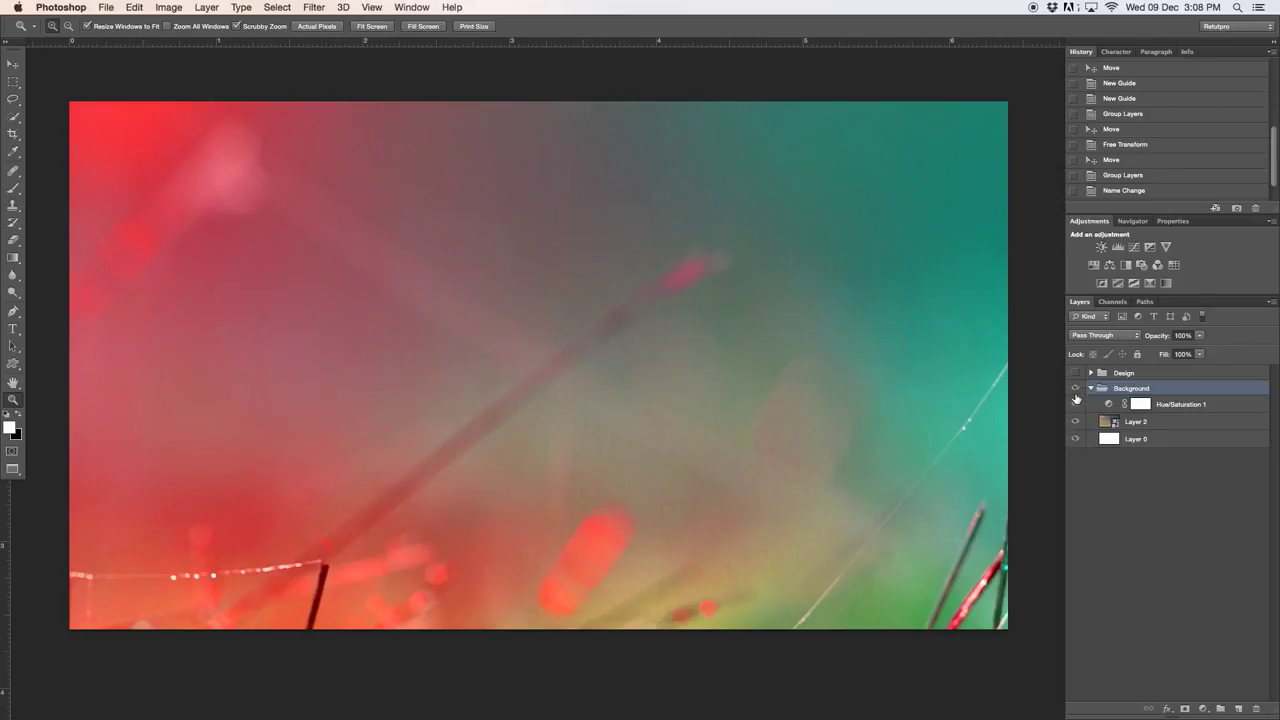
Hide Hue/Saturation 1 and Layer 2 to view Layer 0, and show Layer 2 again.
left_click(1076, 404)
left_click(1076, 421)
left_click(1180, 443)
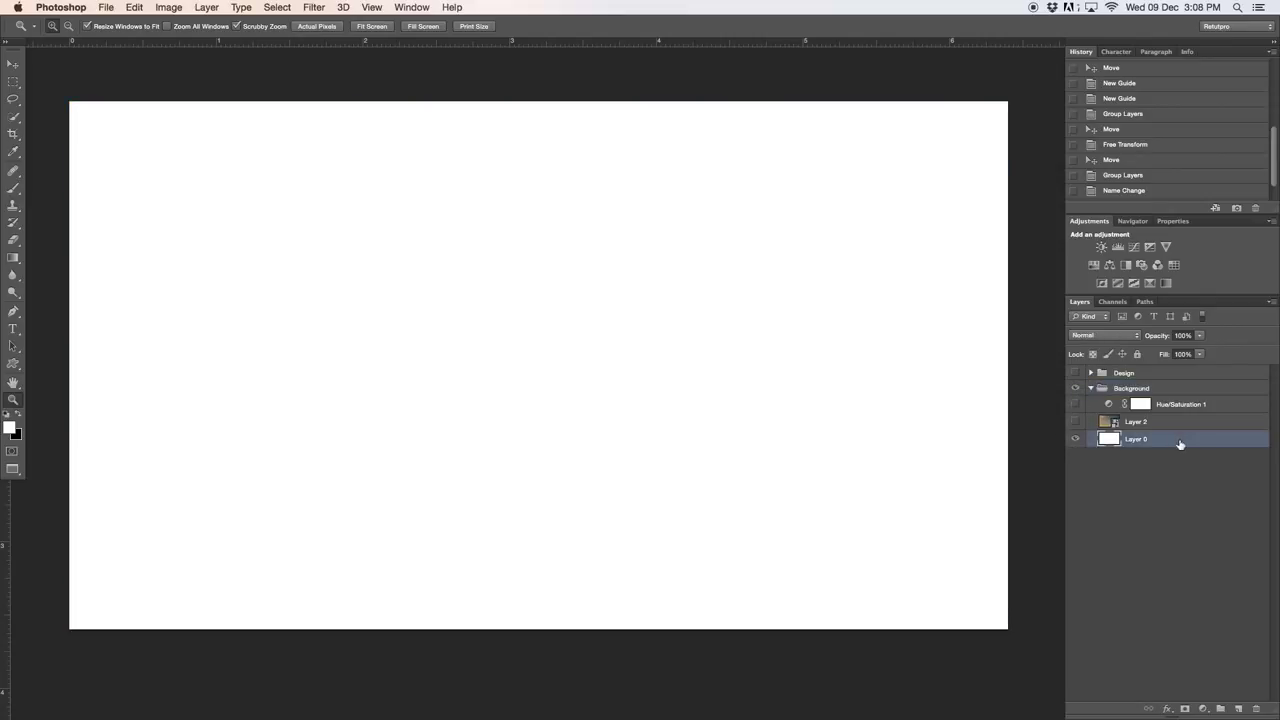
left_click(1076, 421)
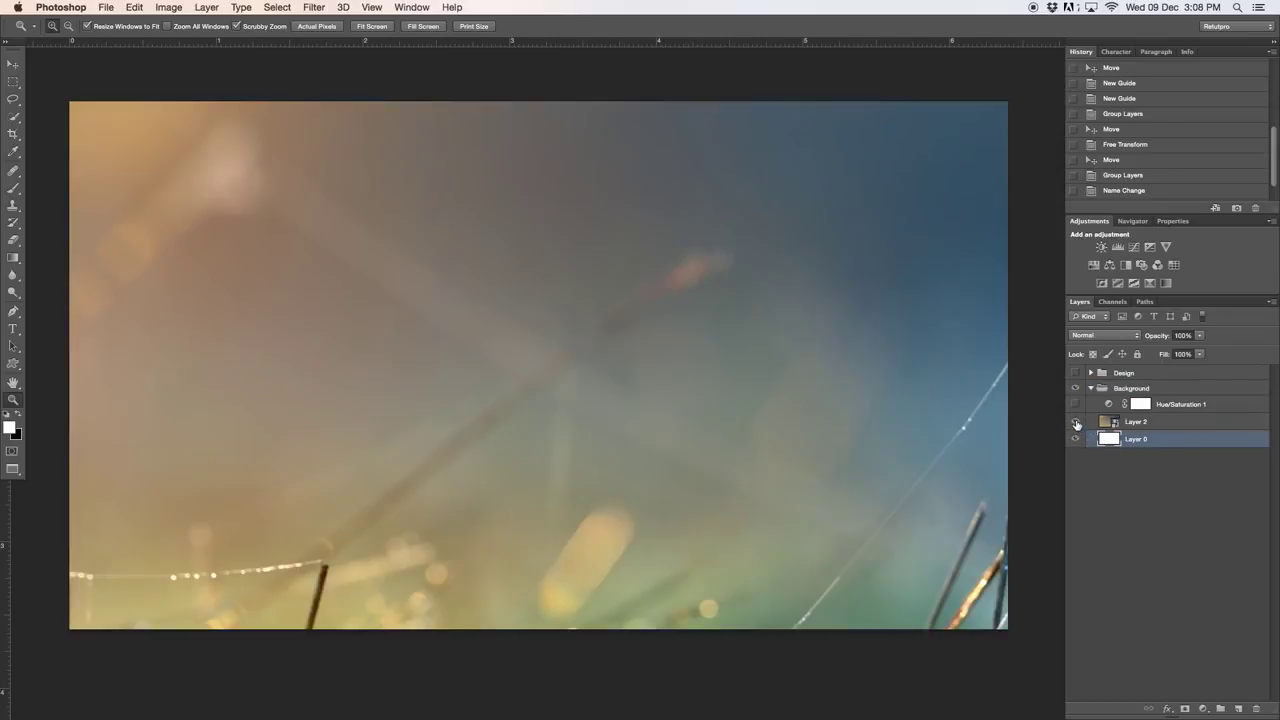
Examine the original photo AS6_9178-104.jpeg in Preview and return to Photoshop.
left_click_drag(1279, 400, 590, 4)
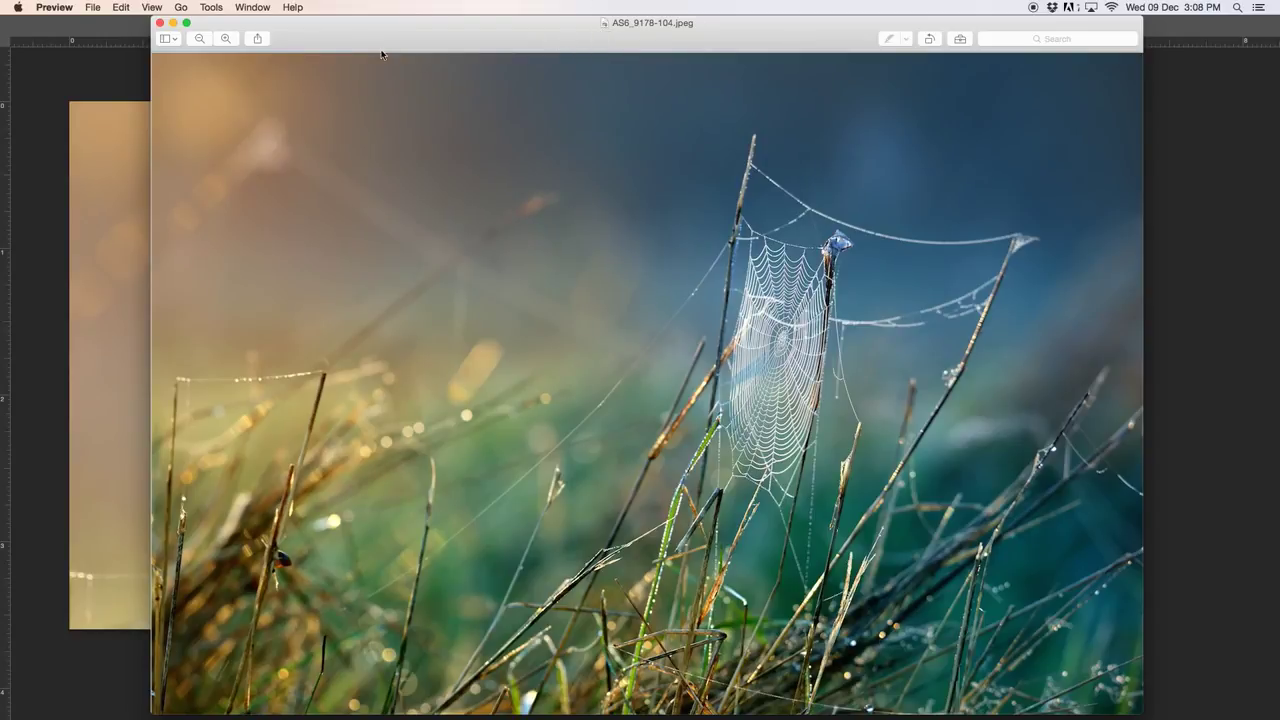
left_click_drag(380, 47, 603, 29)
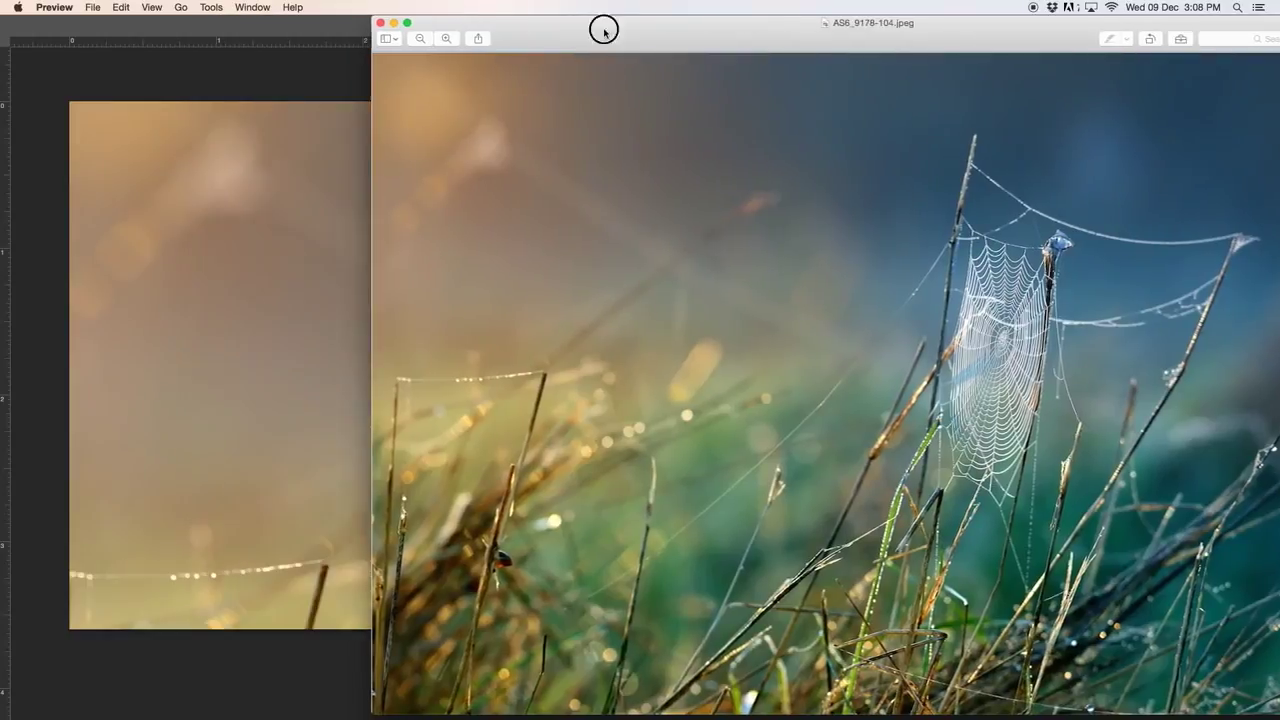
key("cmd+w")
left_click(1043, 165)
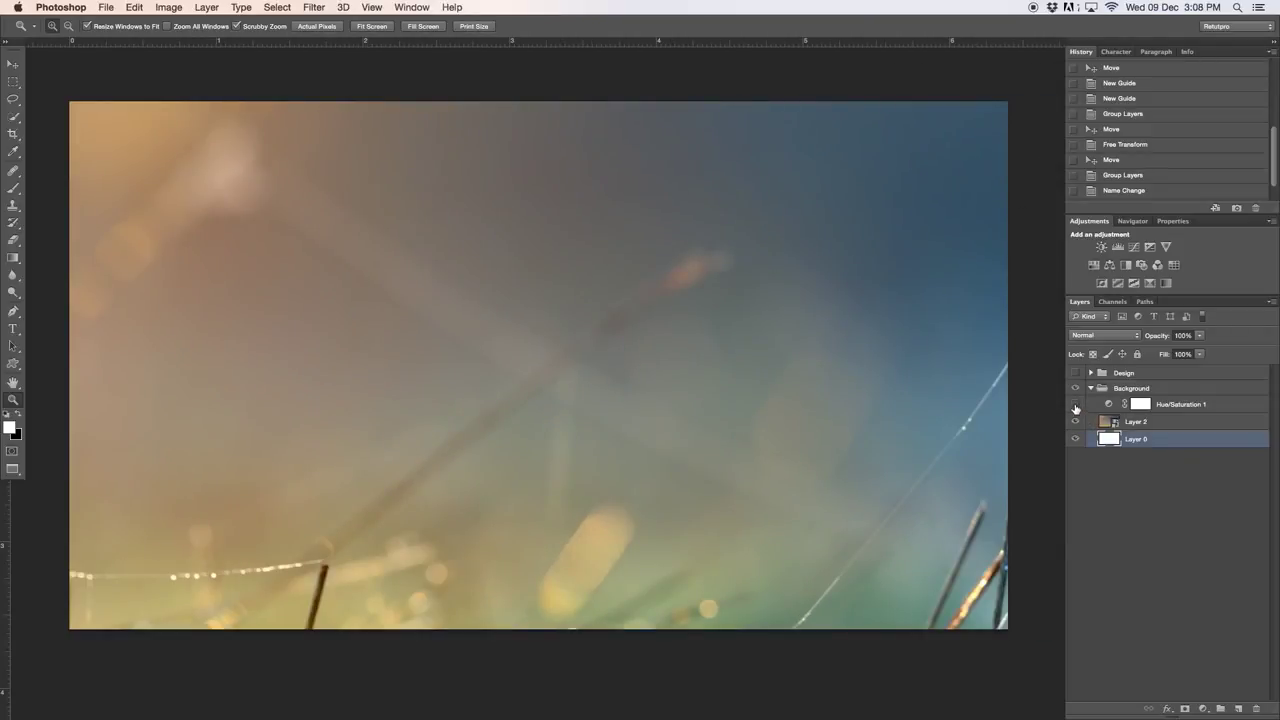
Compare the background with and without the Hue/Saturation 1 adjustment, leaving the adjustment shown.
left_click(1076, 404)
left_click(1076, 404)
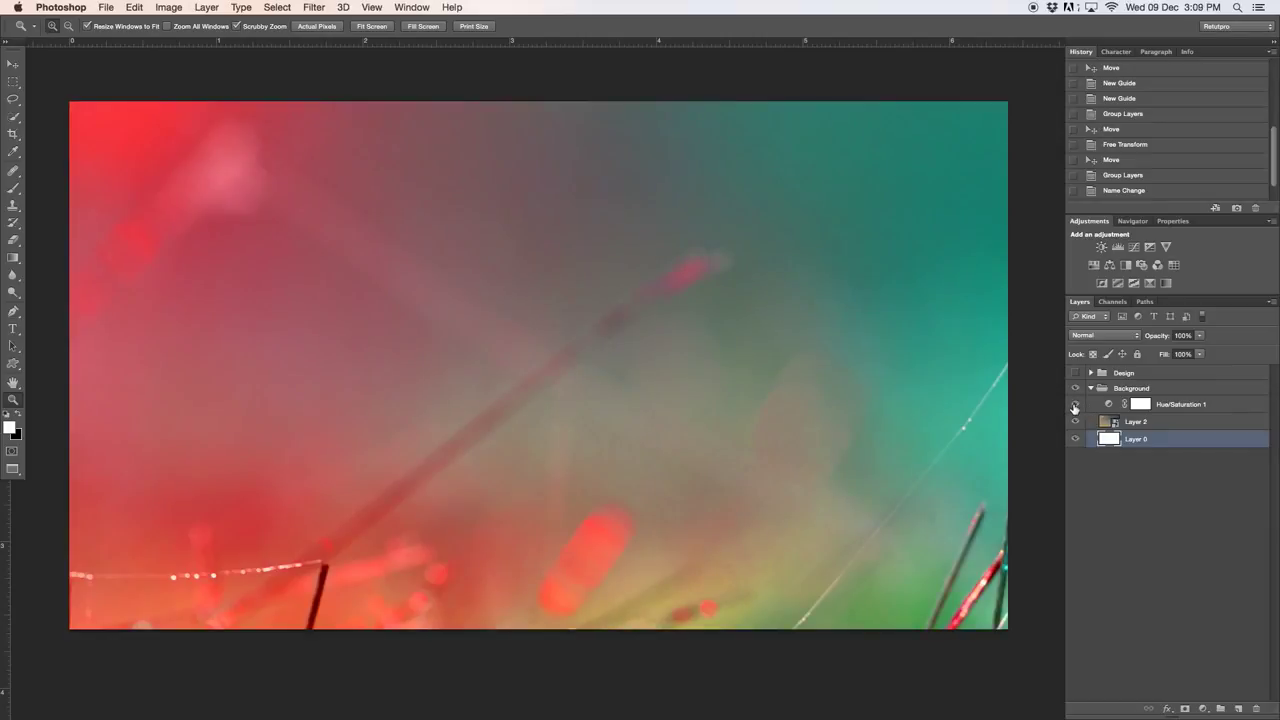
left_click(1076, 404)
left_click(1076, 404)
left_click(1226, 404)
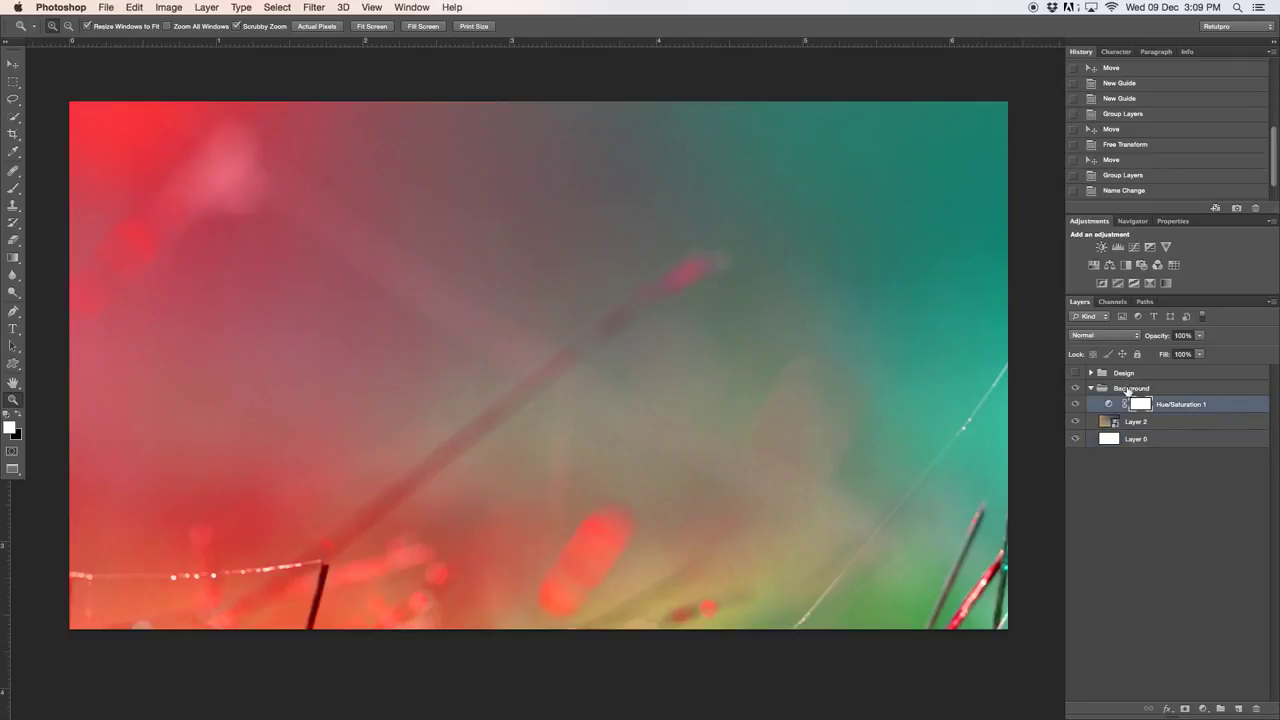
left_click(1077, 405)
left_click(1077, 405)
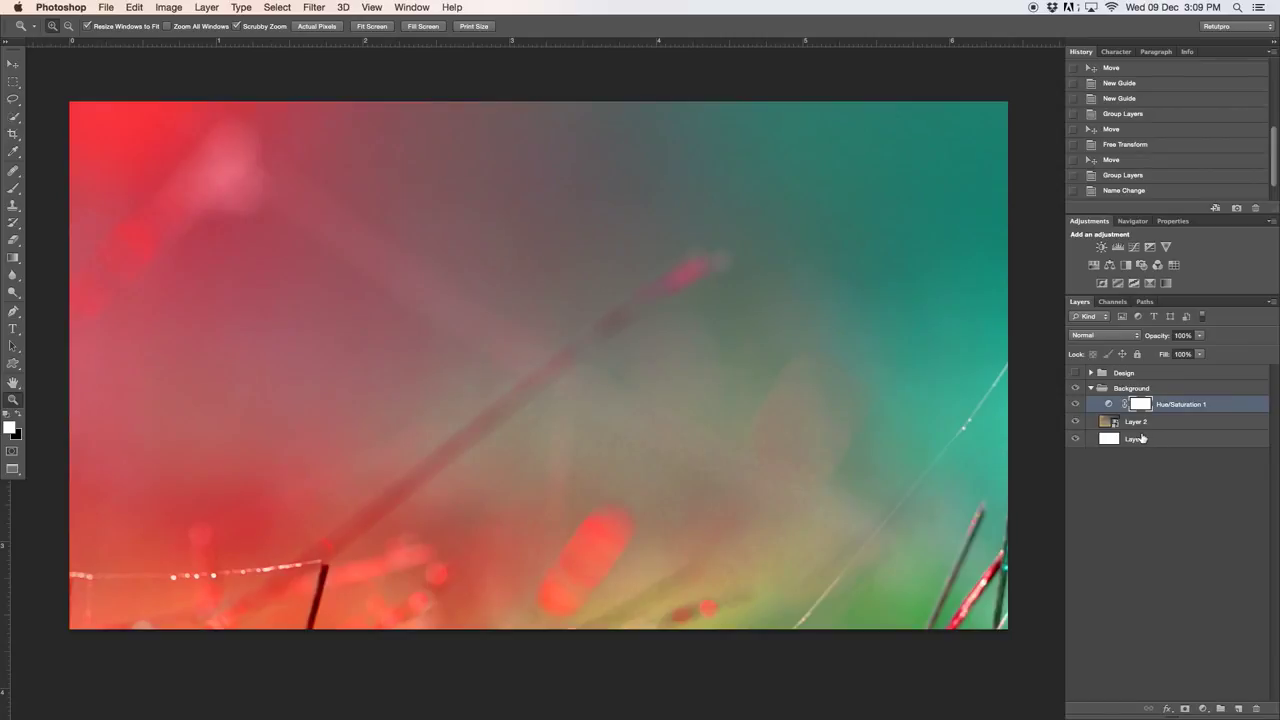
Collapse the Background group and review the Design group's layers with the design shown on the canvas.
left_click(1091, 388)
left_click(1091, 373)
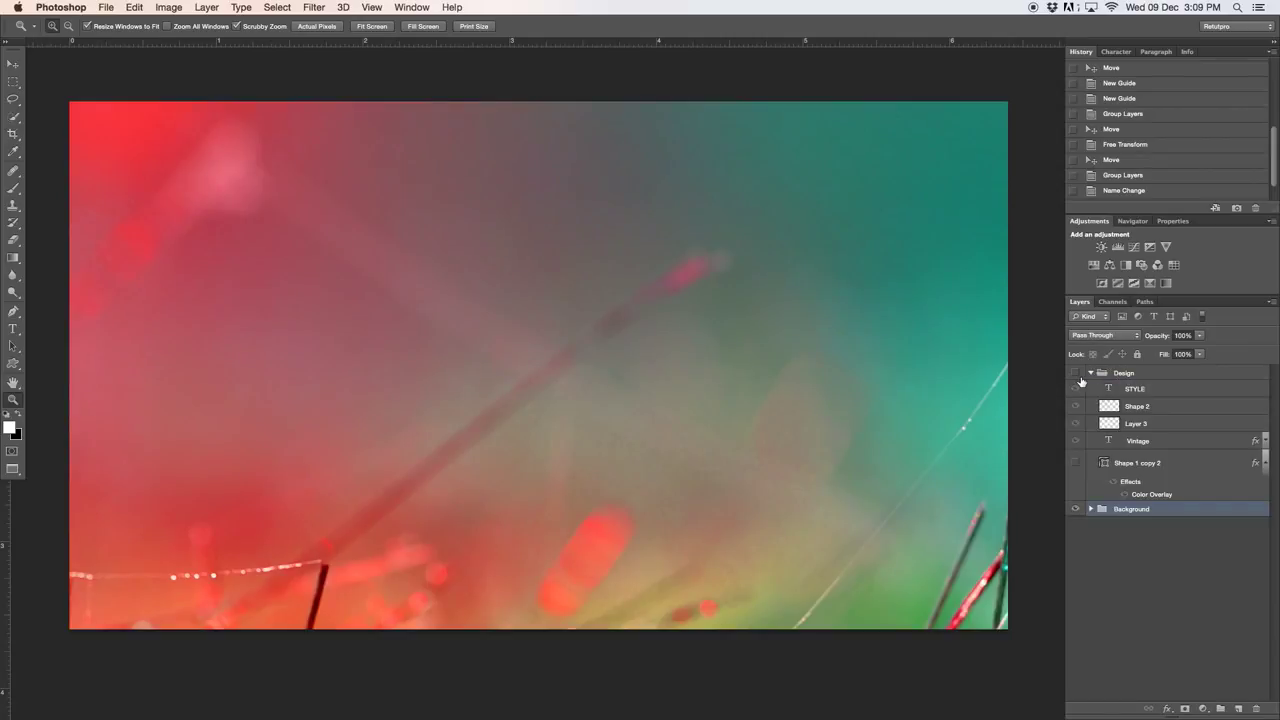
left_click(1075, 373)
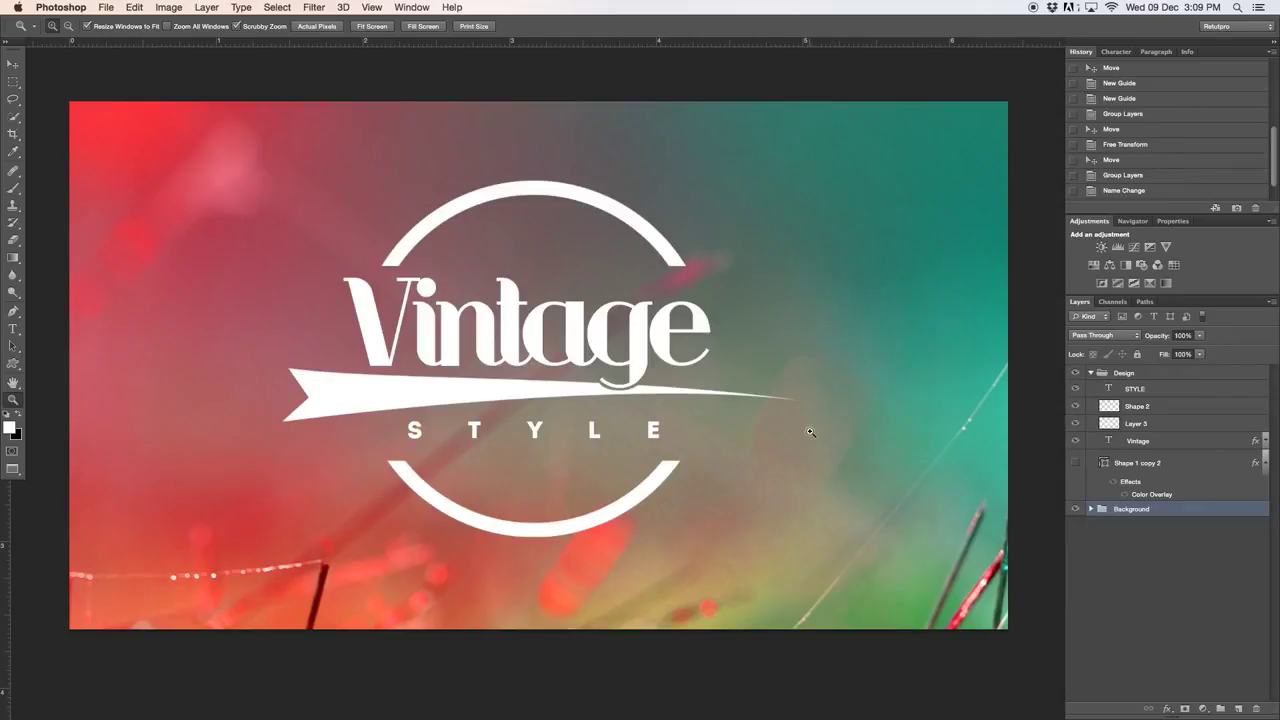
left_click(1090, 373)
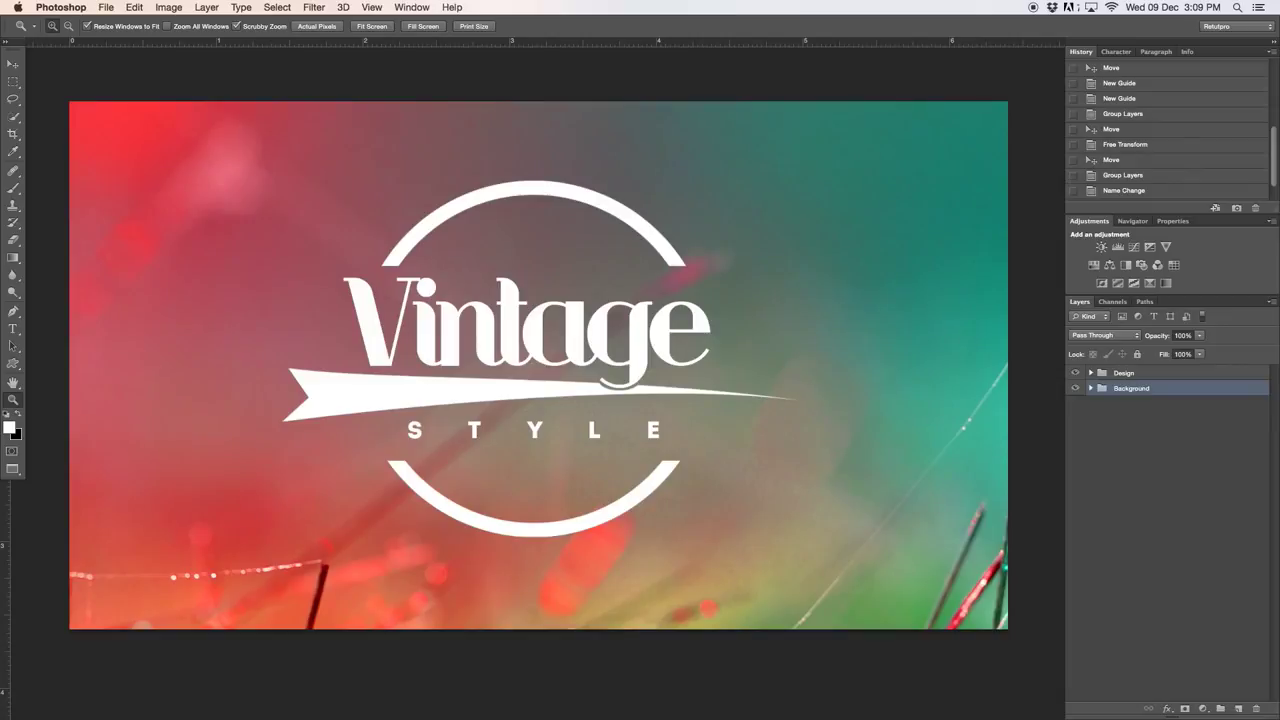
Hide the Design group and Hue/Saturation 1, and select Layer 2 in the expanded Background group.
left_click(1090, 388)
left_click(1075, 373)
left_click(1140, 423)
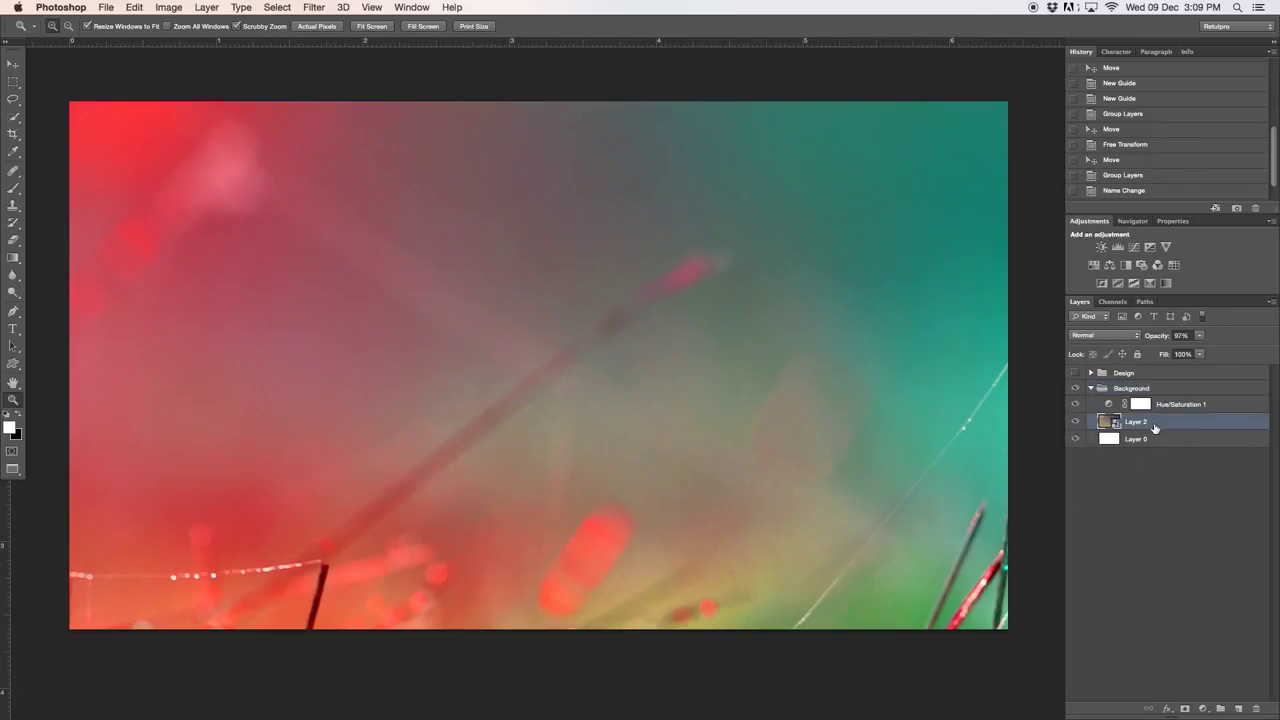
left_click(1078, 404)
left_click(1078, 404)
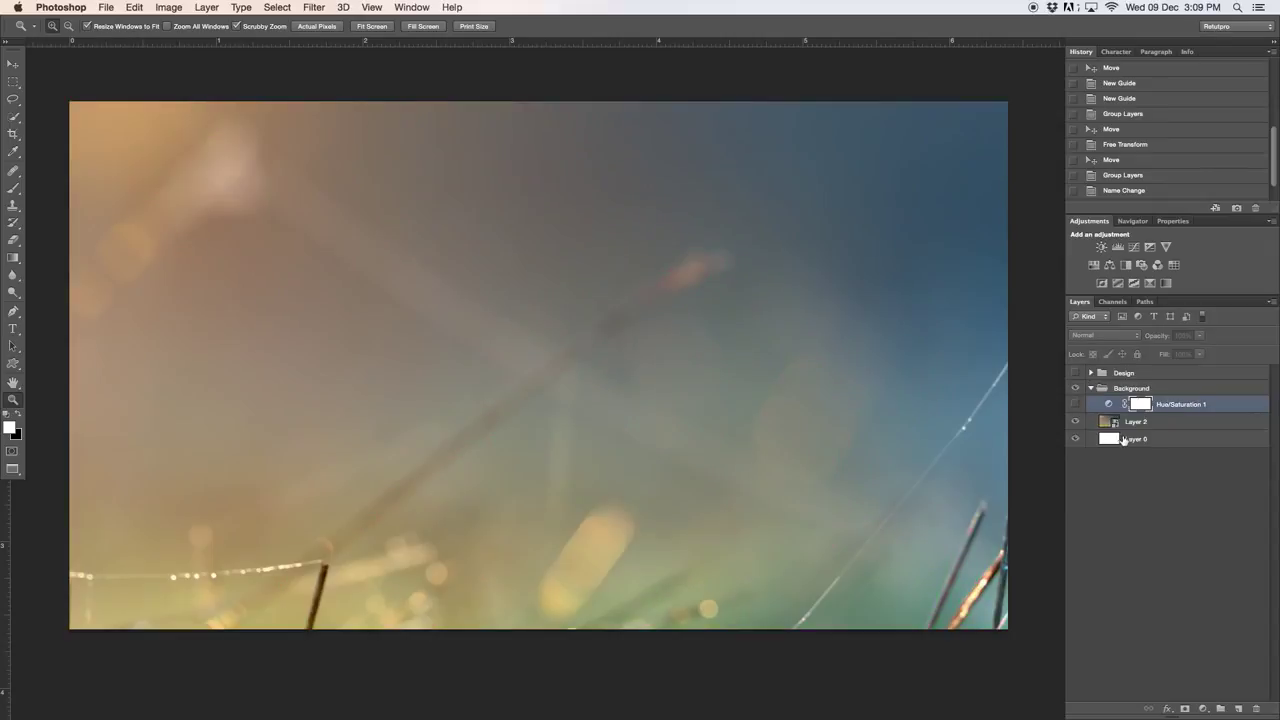
left_click(1145, 423)
Switch to Preview, mark the upper-left area of the photo AS6_9178-104.jpeg, and close the photo.
key("Tab")
key("super+Tab")
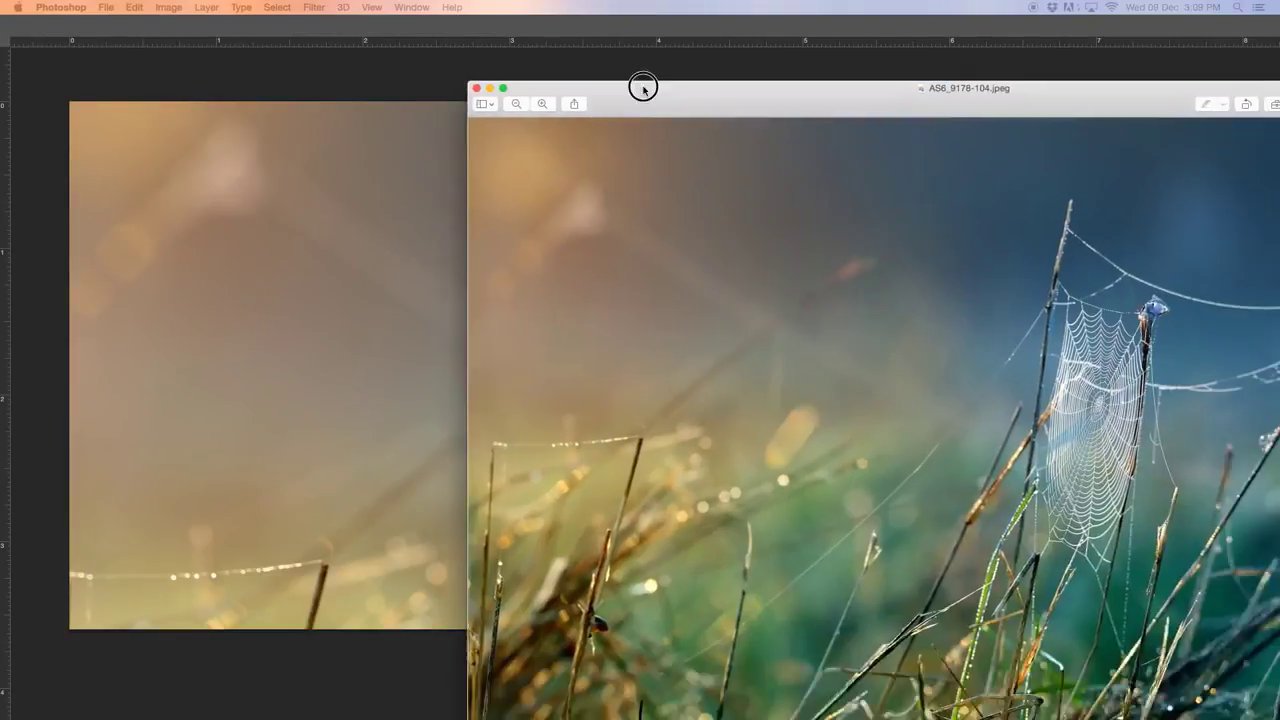
left_click_drag(352, 23, 386, 6)
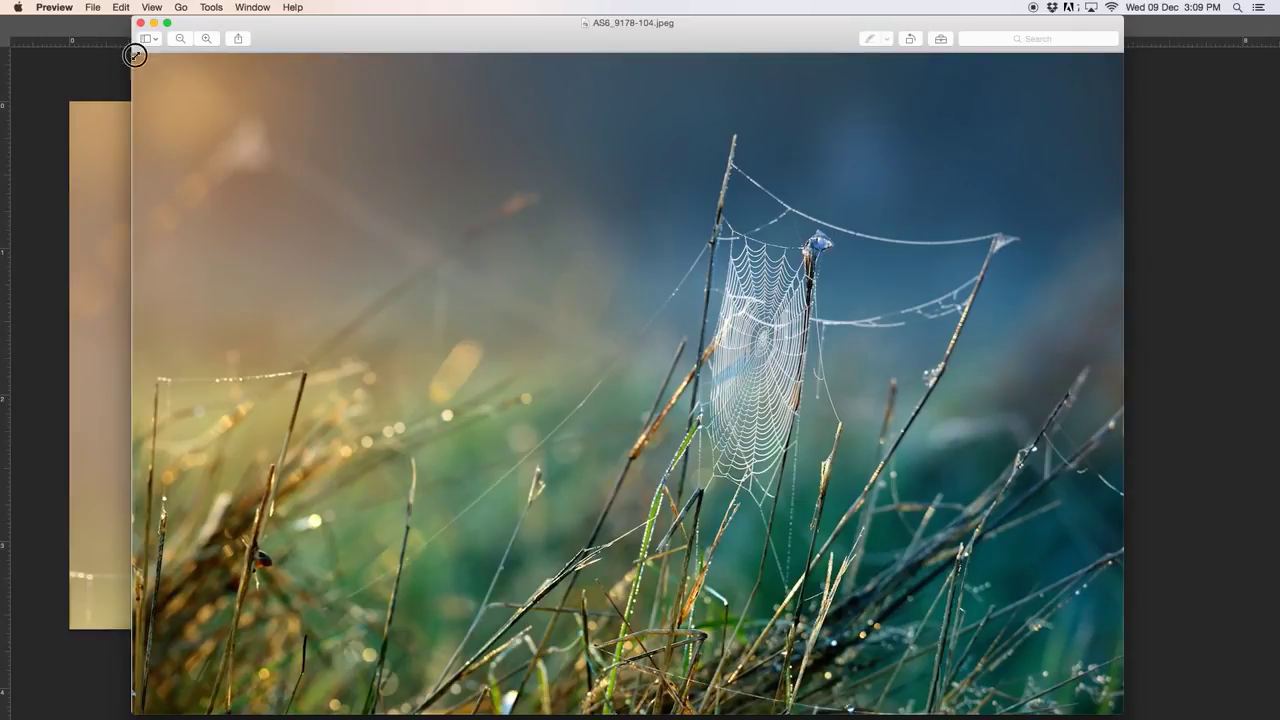
left_click_drag(134, 55, 691, 476)
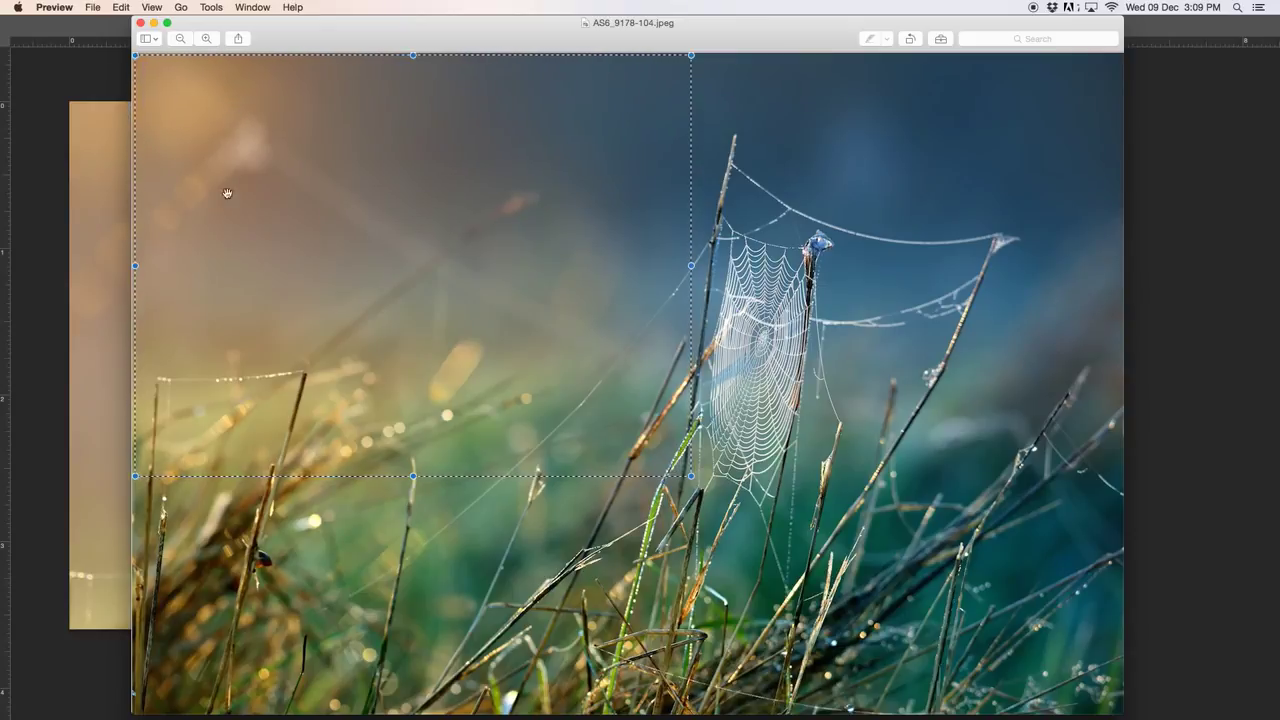
left_click_drag(446, 34, 546, 115)
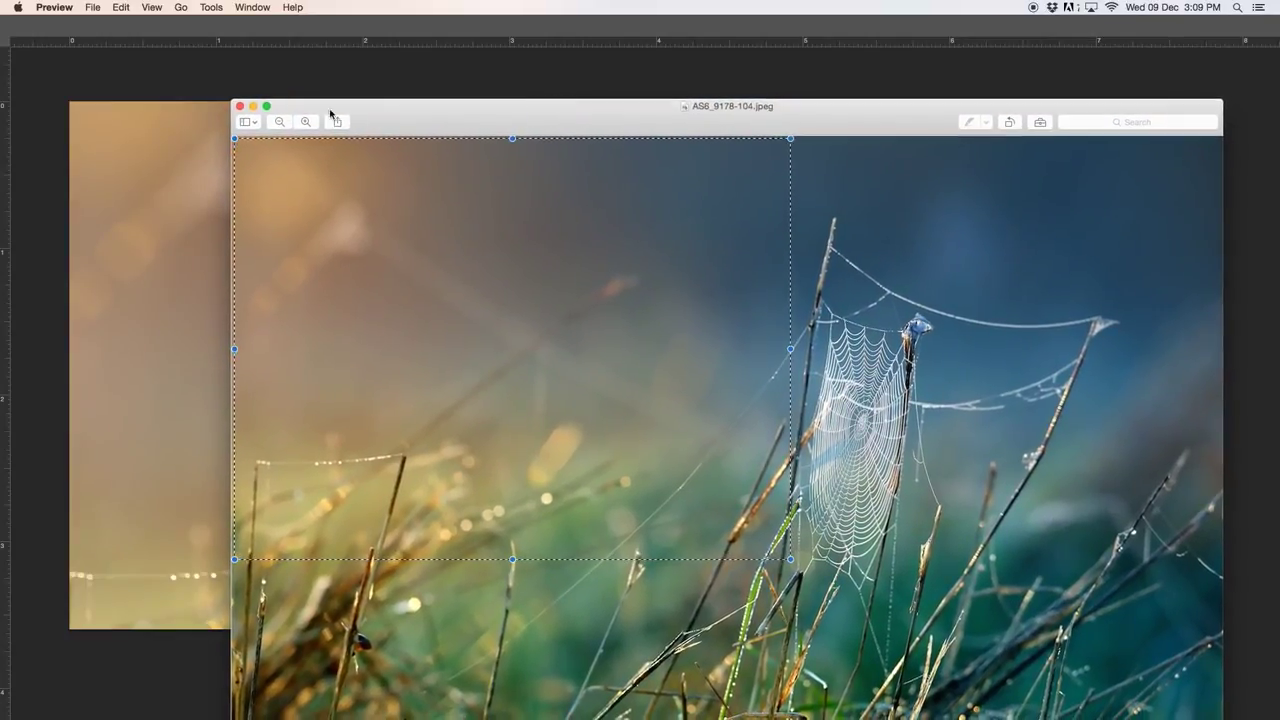
left_click(240, 106)
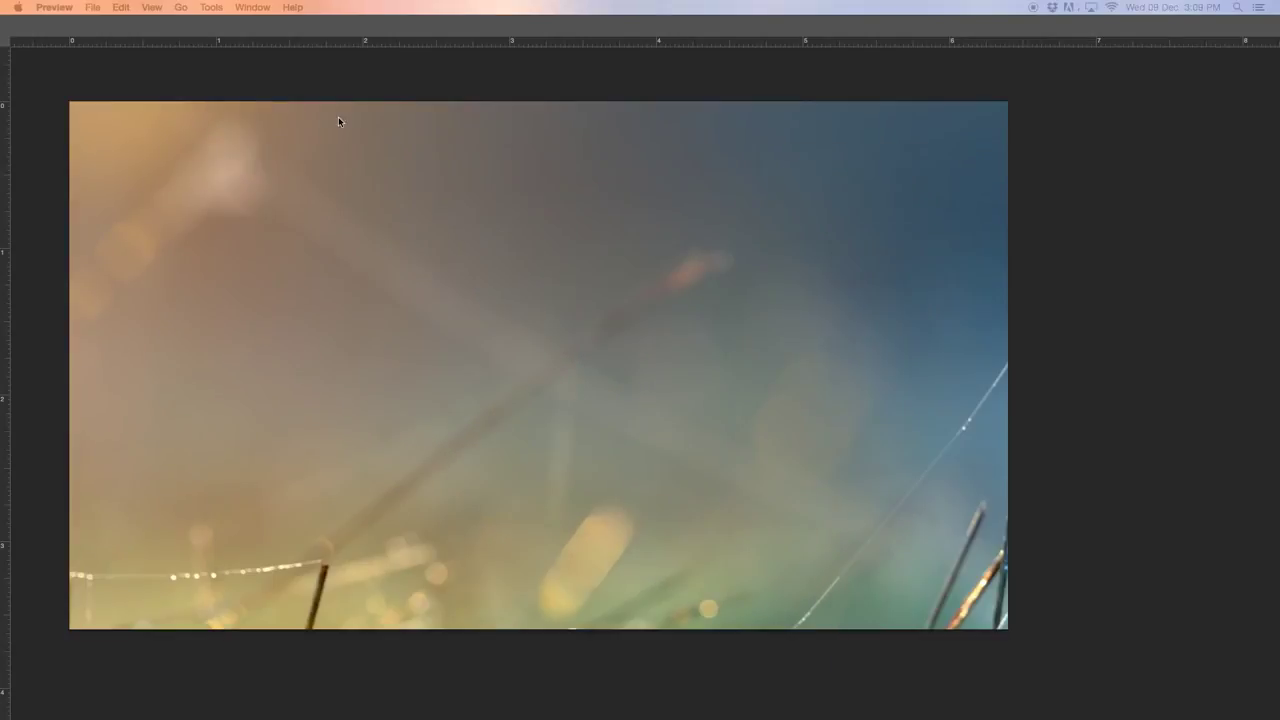
Look through the Blur filters available for Layer 2 without applying one.
left_click(313, 7)
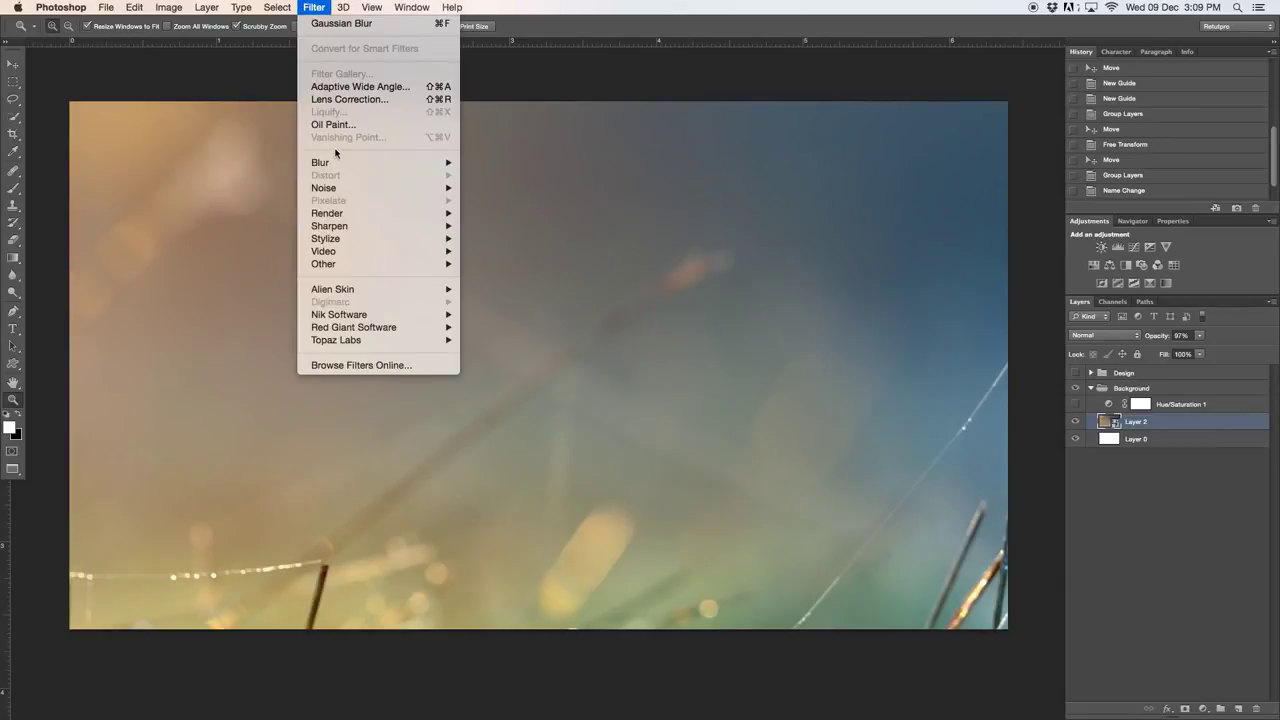
mouse_move(337, 162)
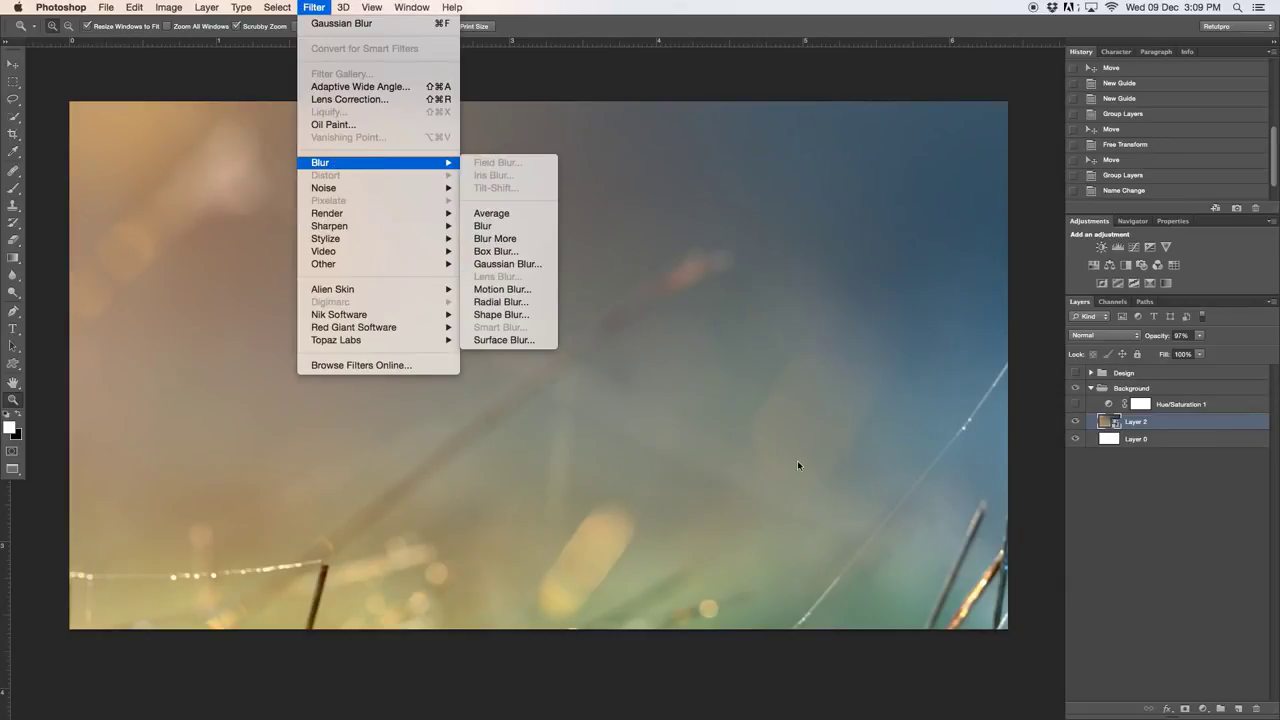
left_click(1010, 401)
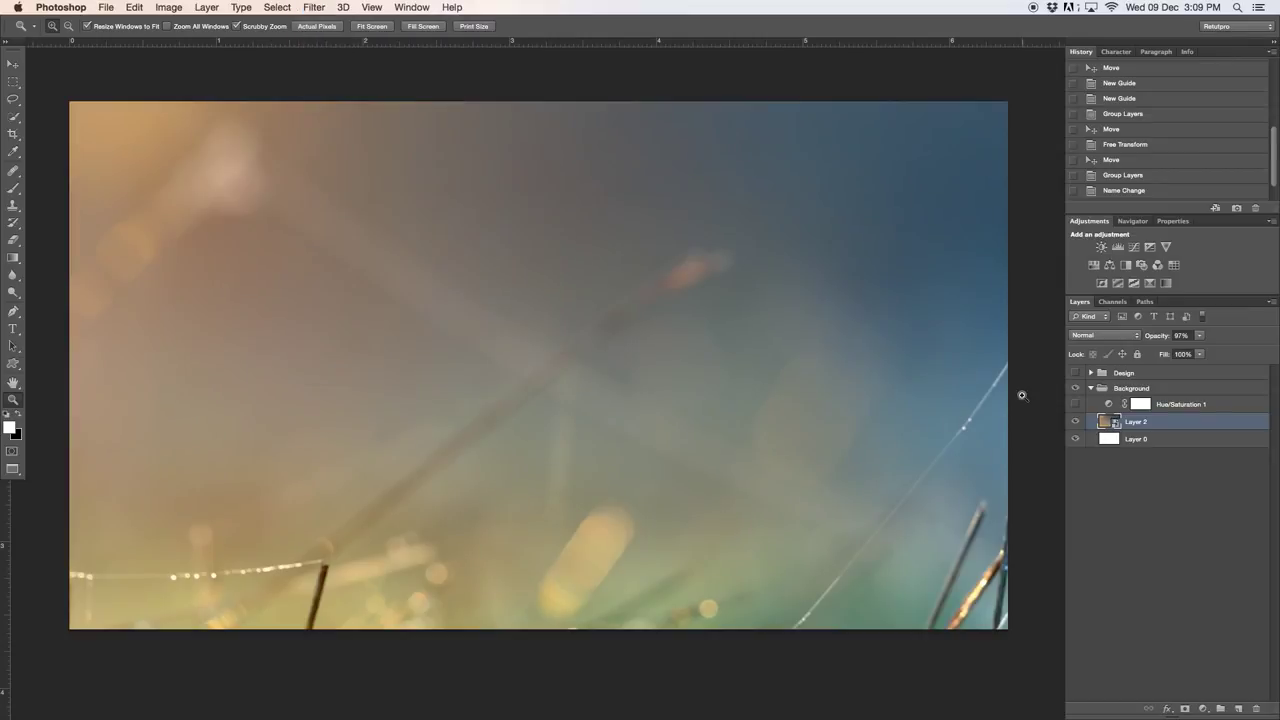
Try a Hue/Saturation adjustment layer above Layer 2 with hue -36 and saturation +52, and delete it.
left_click(1093, 266)
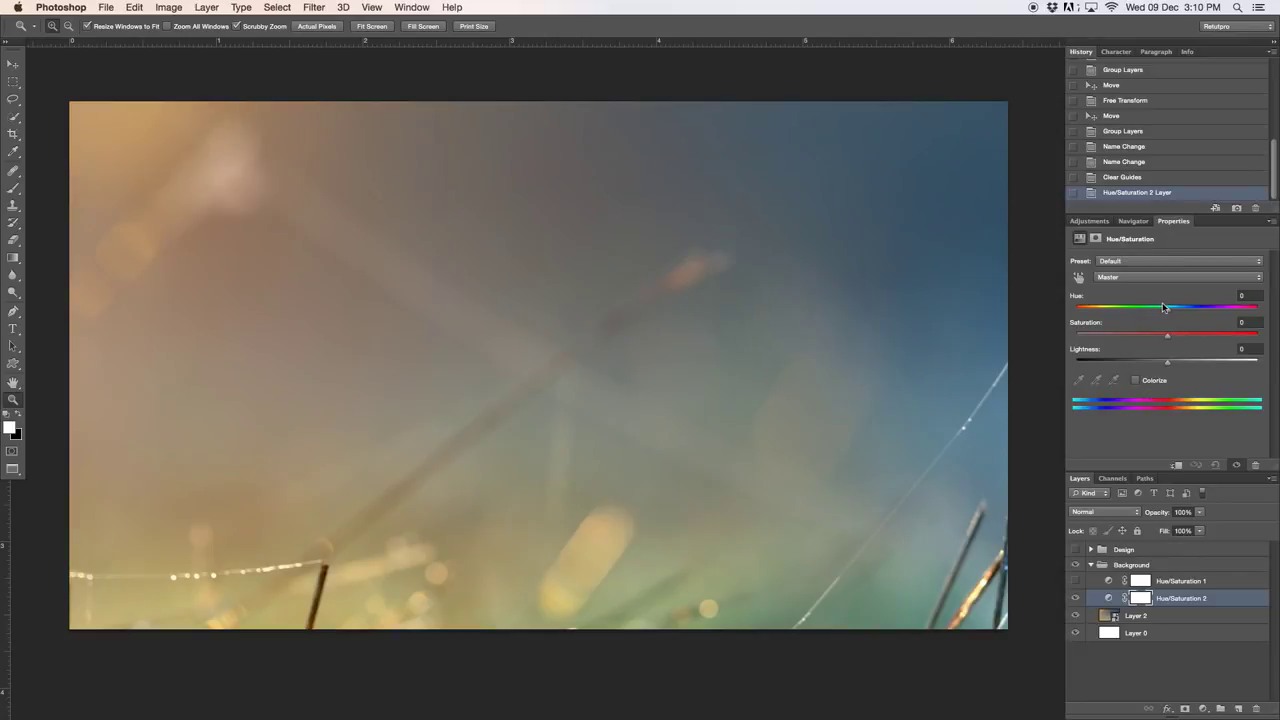
left_click_drag(1167, 311, 1135, 305)
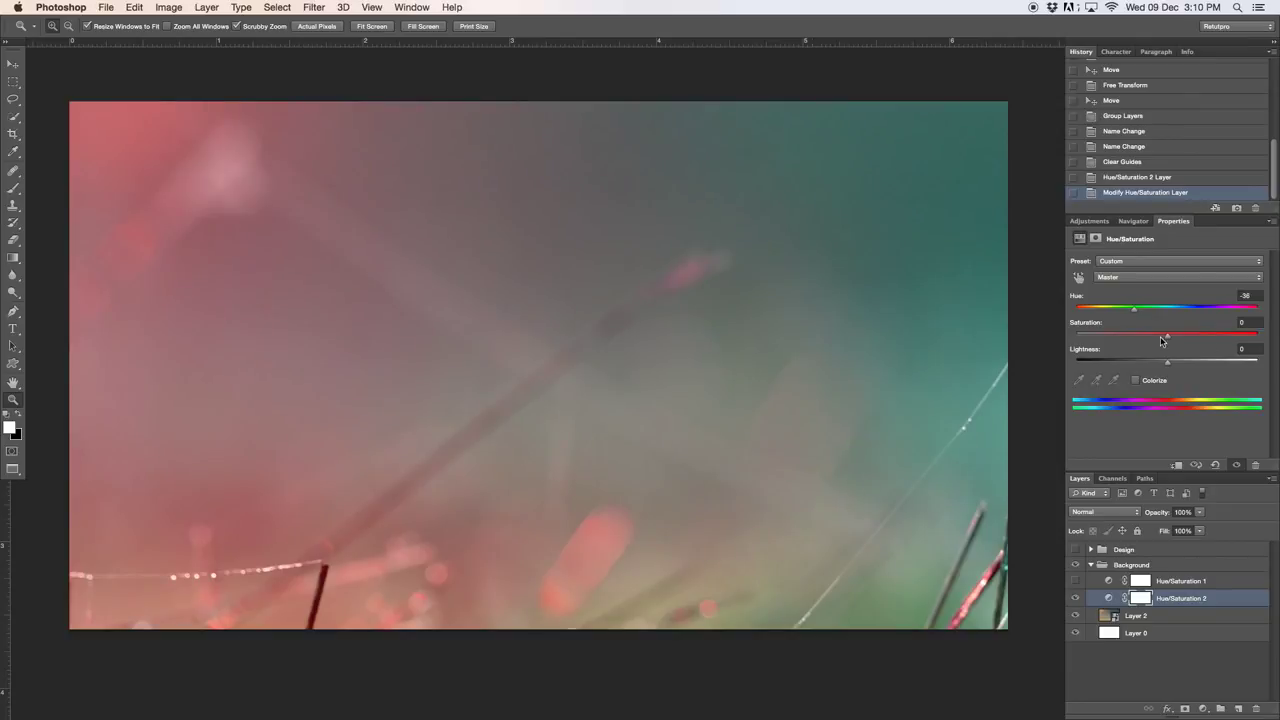
left_click_drag(1161, 341, 787, 361)
scroll(768, 361, "down", 2)
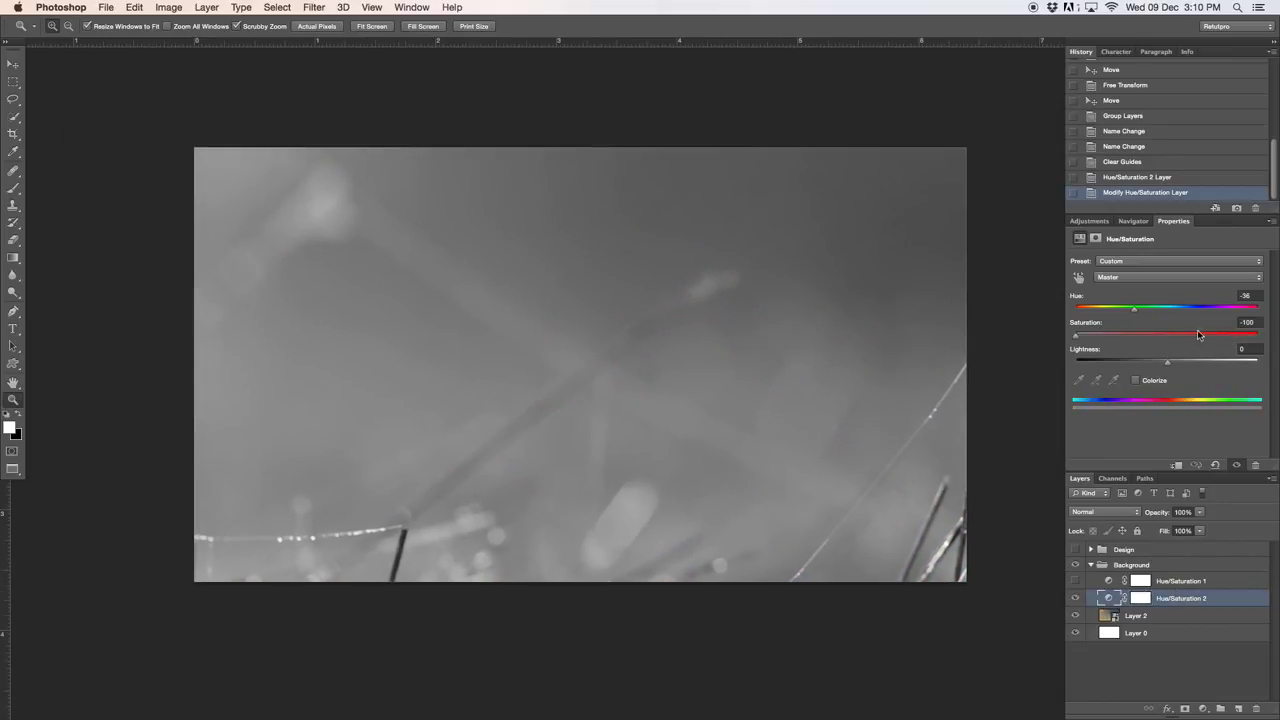
left_click_drag(1199, 335, 1215, 334)
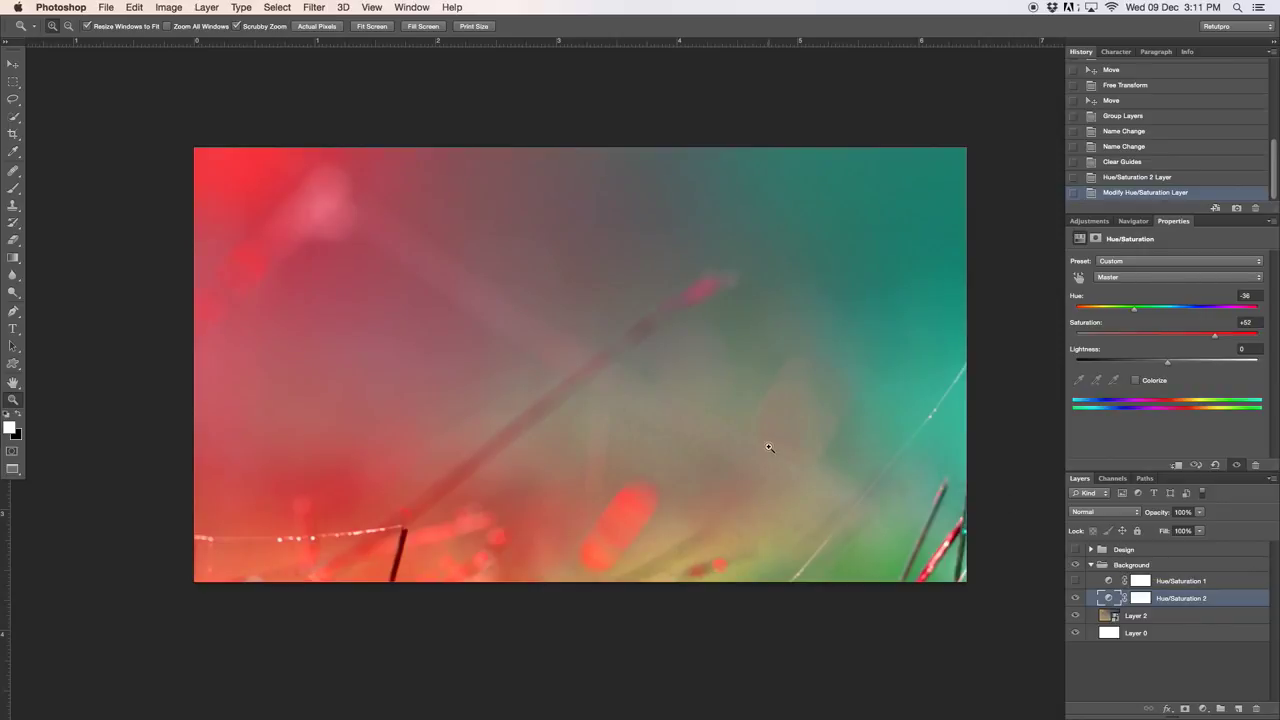
key("Delete")
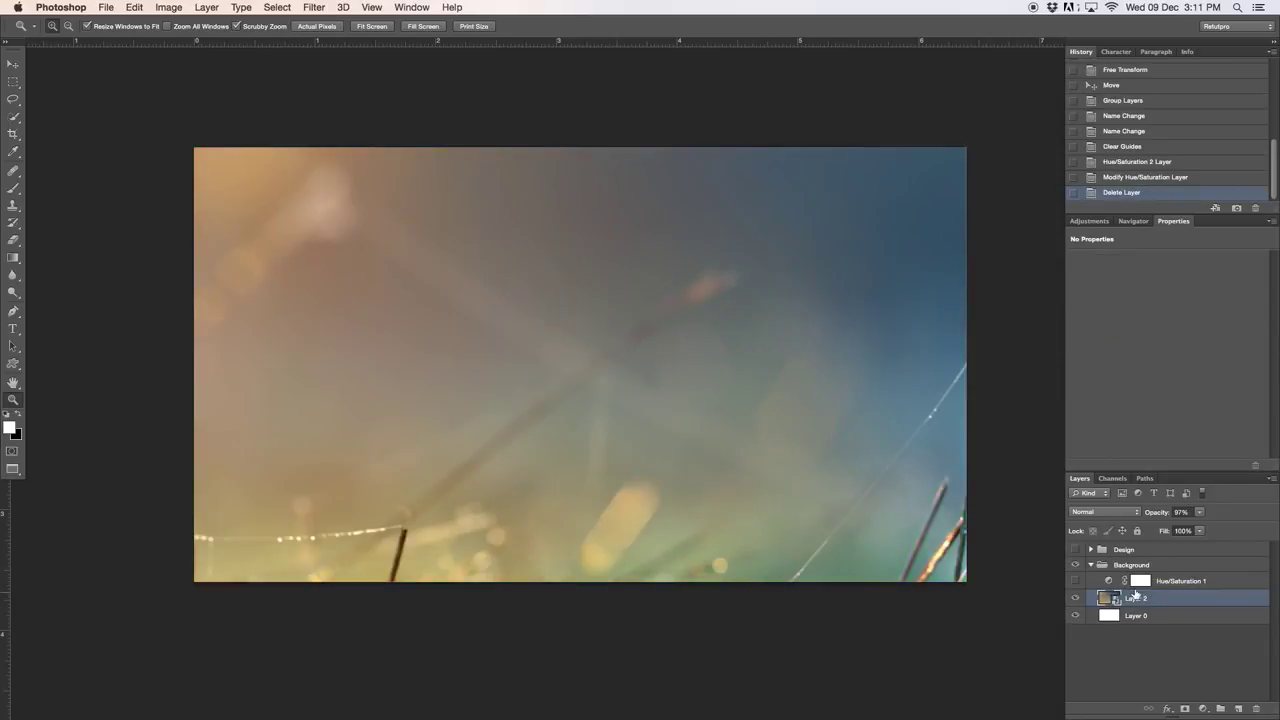
Show the Hue/Saturation 1 adjustment again and collapse the Background group.
left_click(1076, 581)
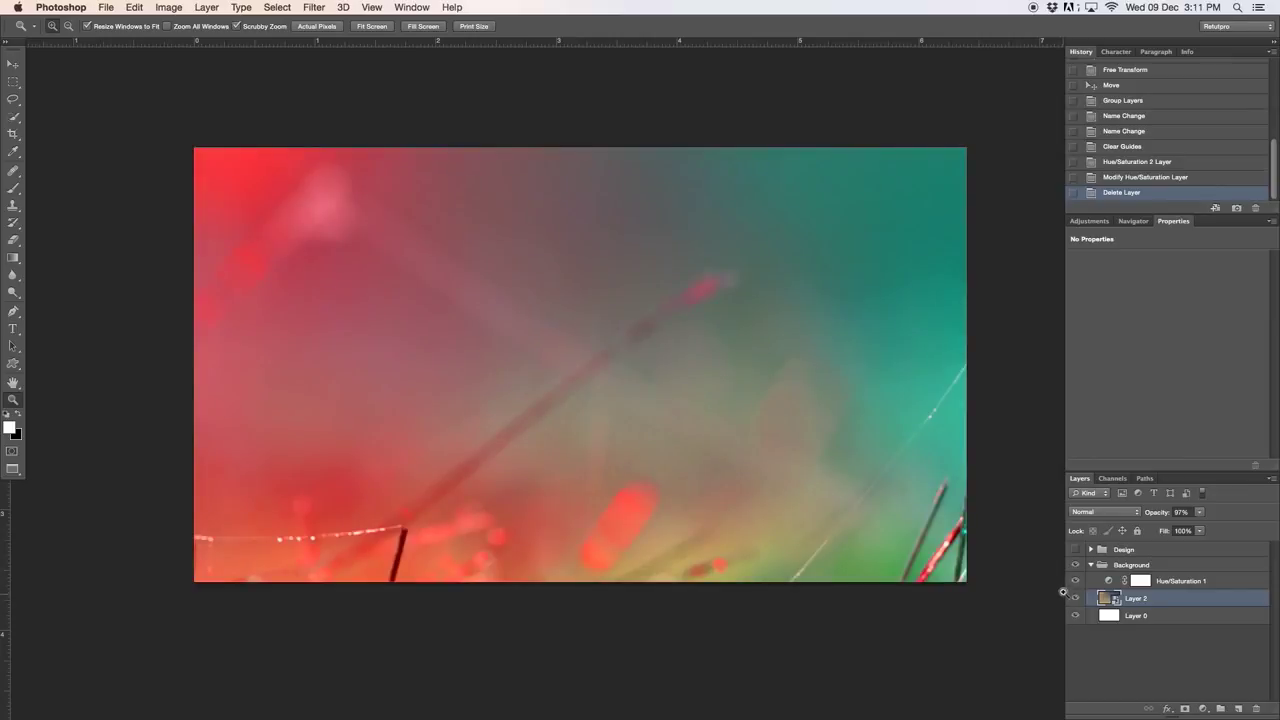
left_click(1091, 565)
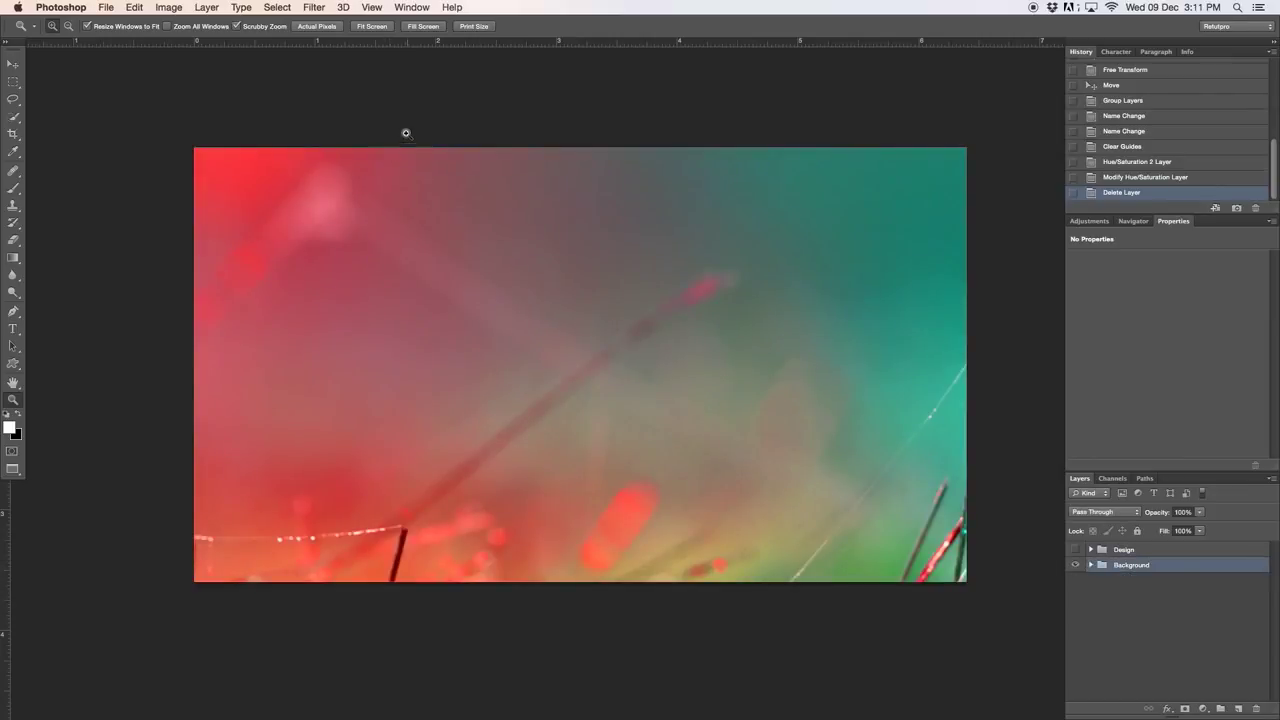
Add a horizontal guide at 50% so it crosses the canvas centre.
left_click(405, 7)
mouse_move(378, 5)
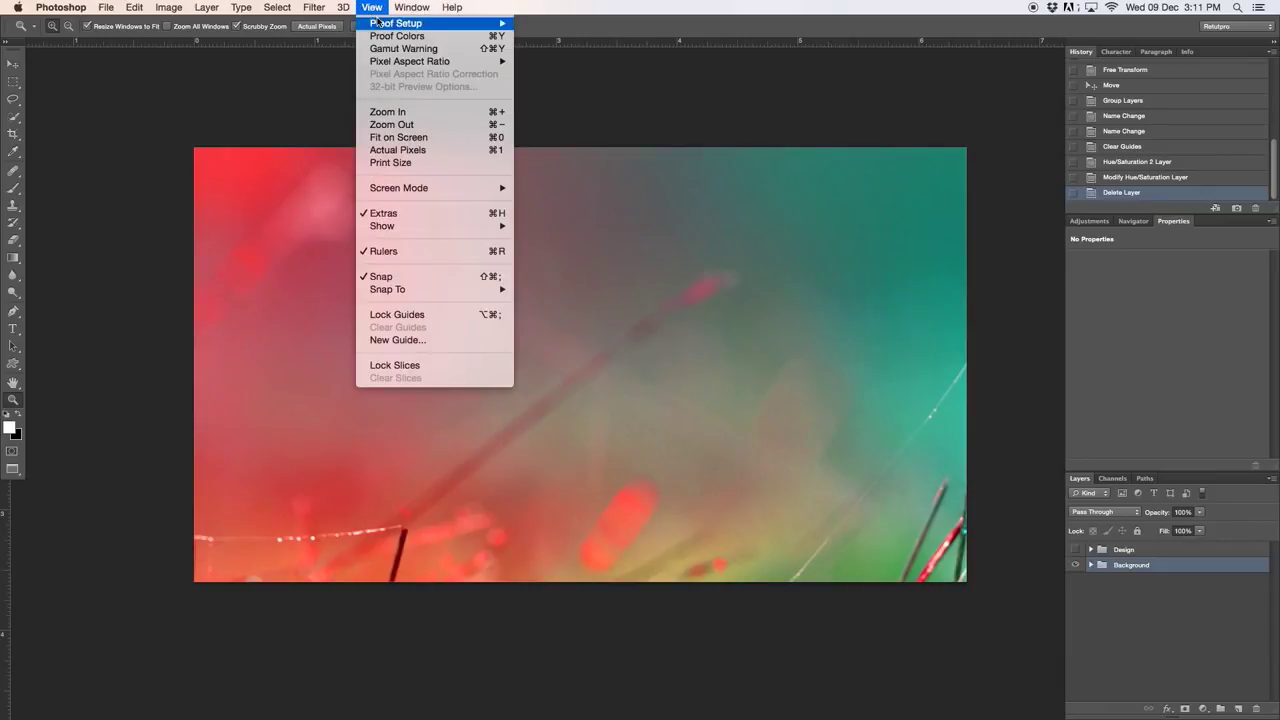
left_click(399, 341)
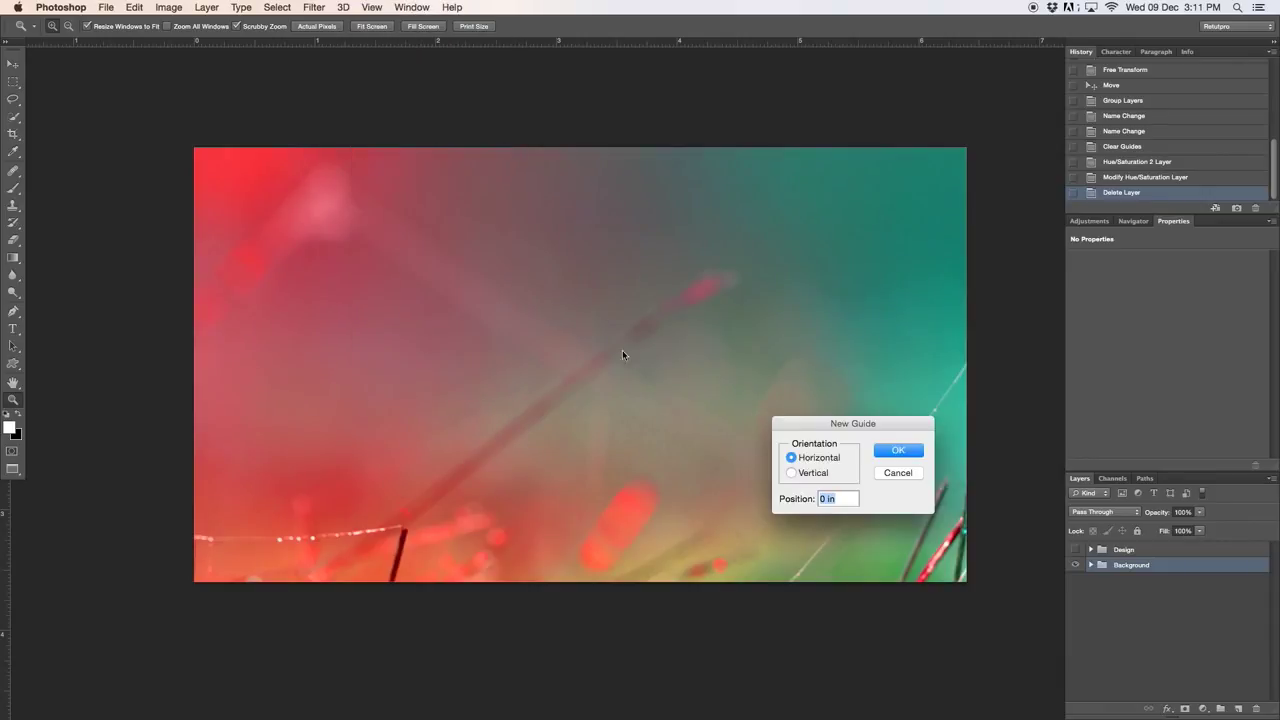
type("50")
left_click(898, 451)
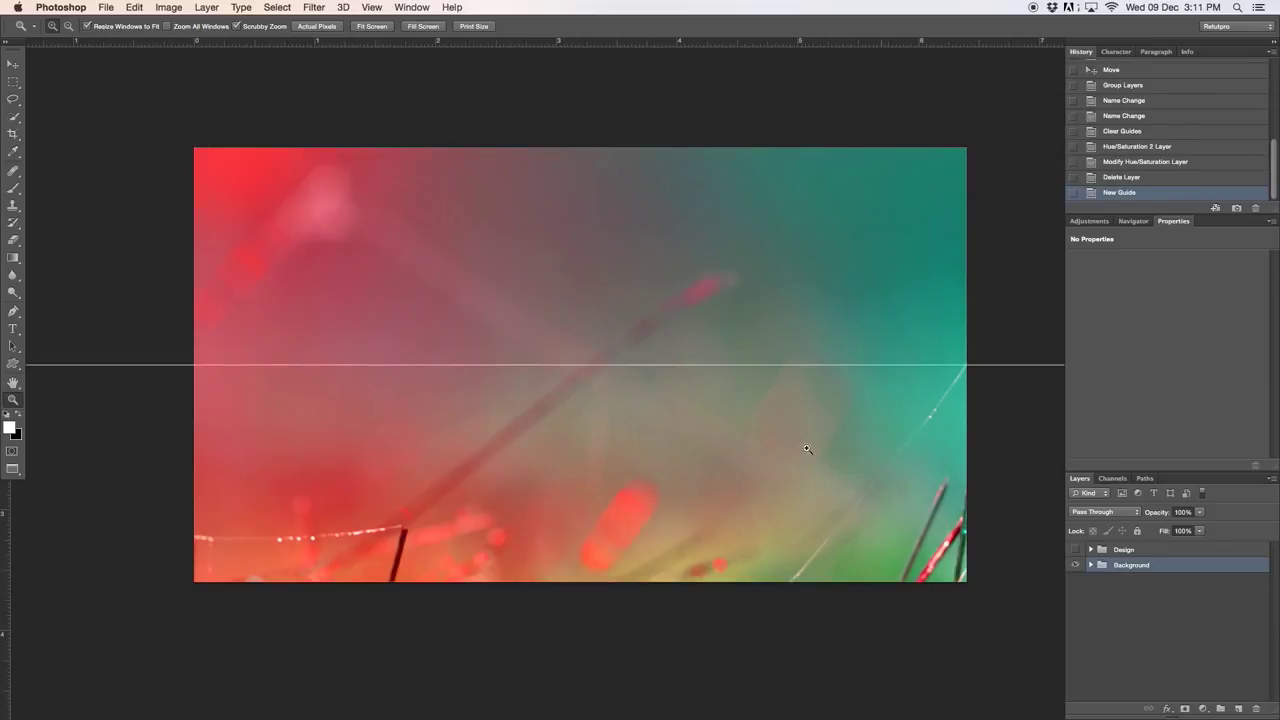
Add a vertical guide at 50% so it crosses the horizontal guide at the canvas centre.
left_click(361, 6)
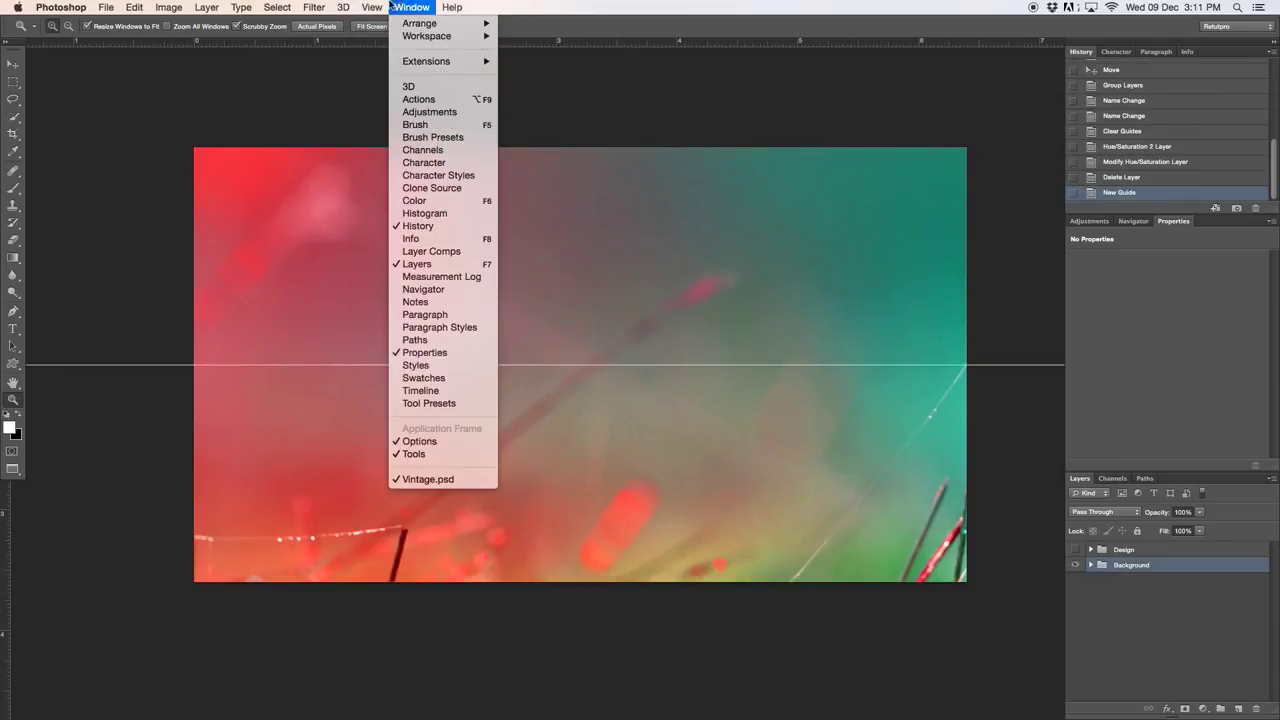
left_click(402, 340)
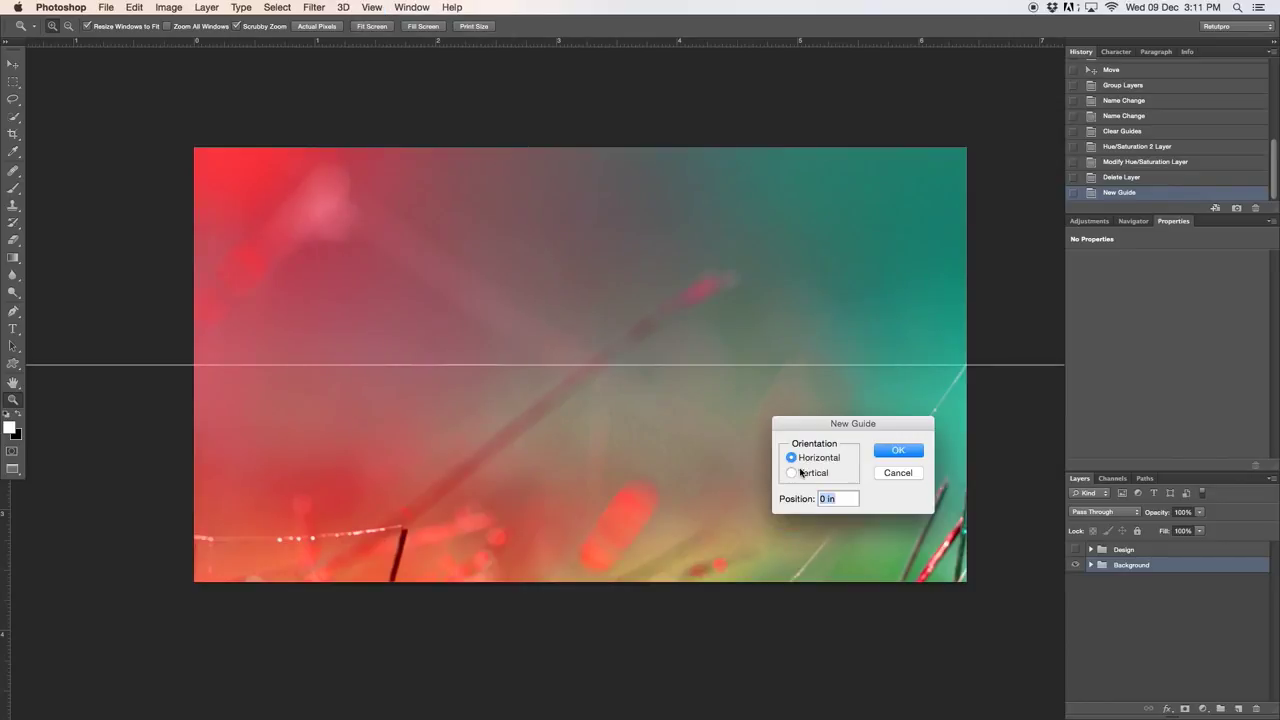
left_click(811, 474)
type("50")
left_click(898, 450)
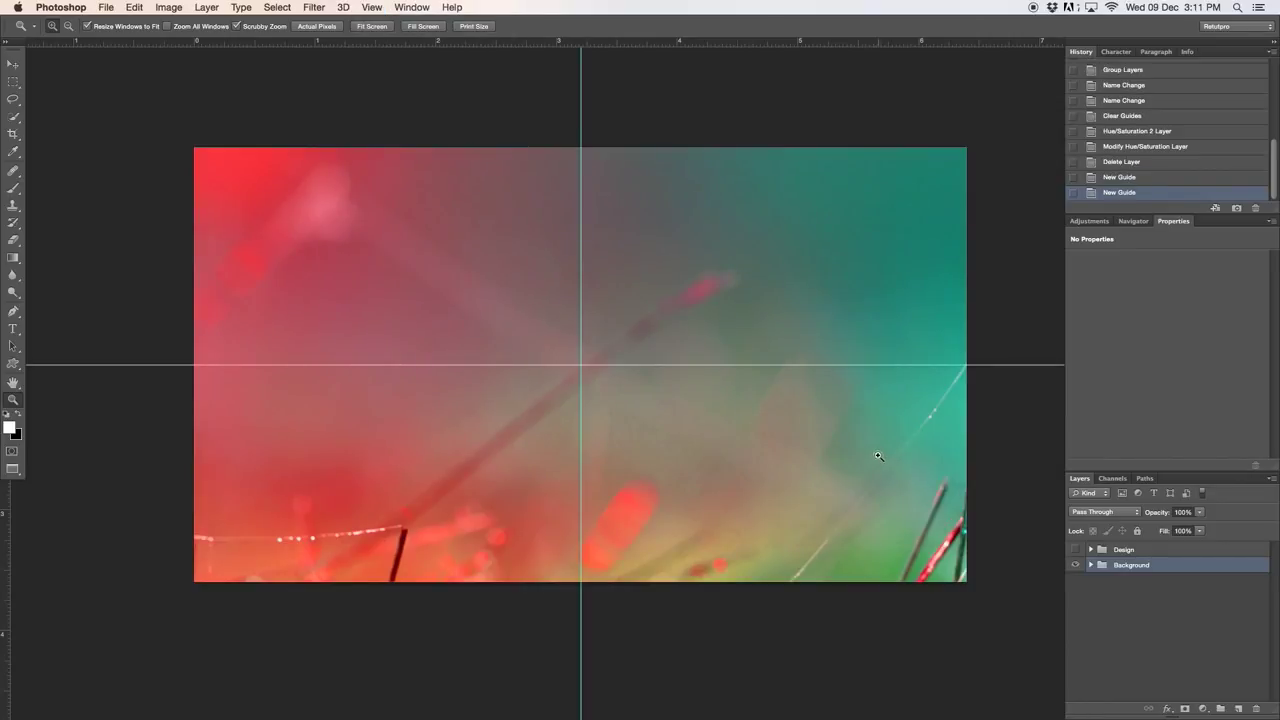
Create a paragraph text box across the middle of the canvas and enter VINTAGE.
scroll(720, 425, "right", 1)
scroll(720, 425, "right", 1)
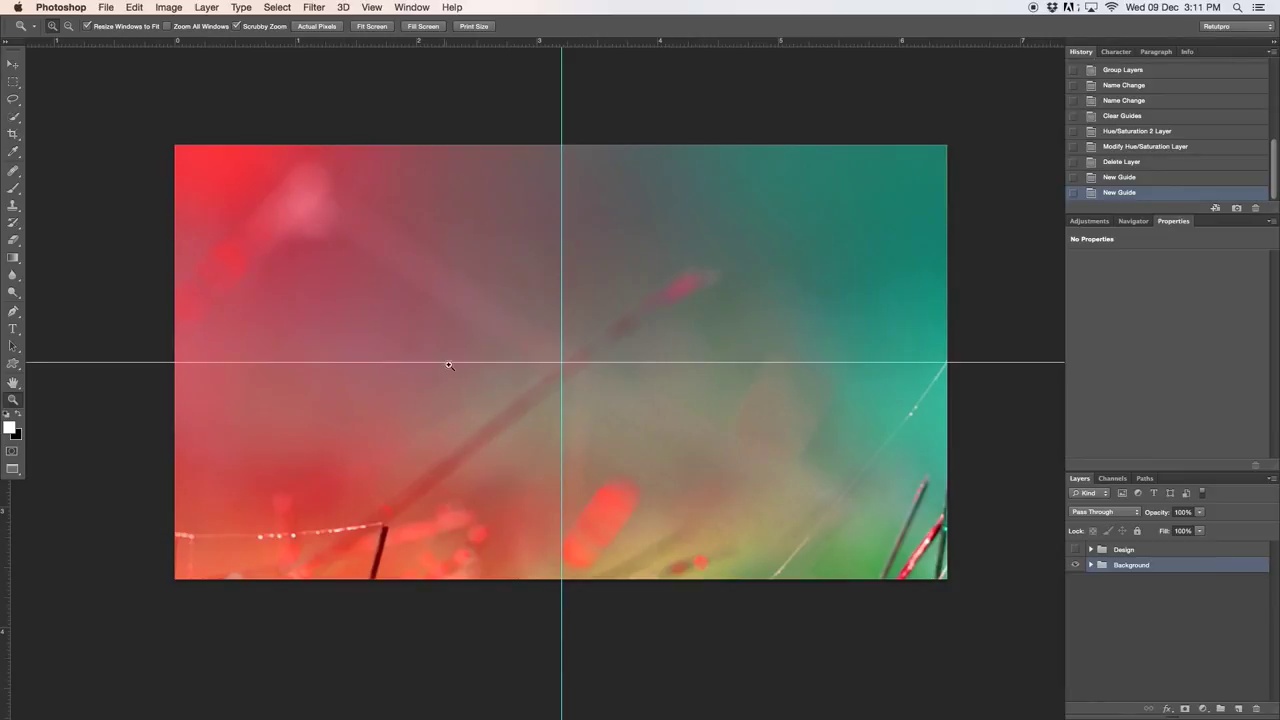
left_click(13, 329)
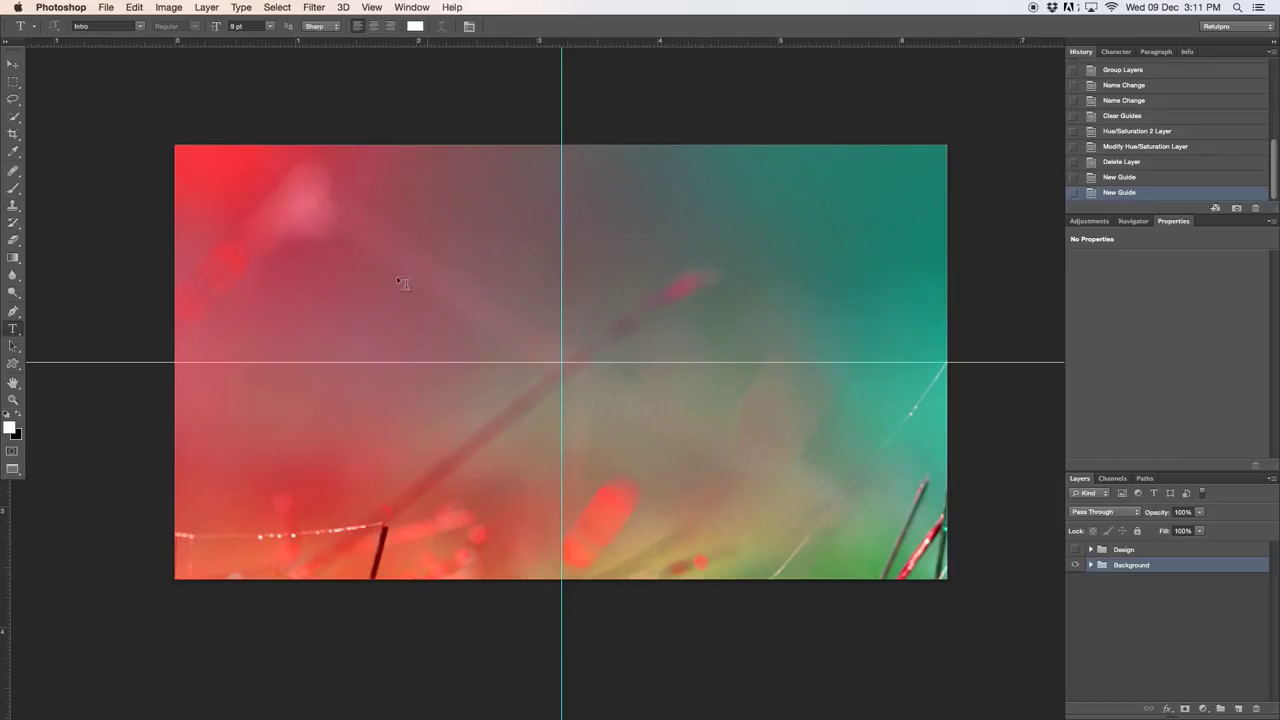
left_click_drag(349, 265, 872, 474)
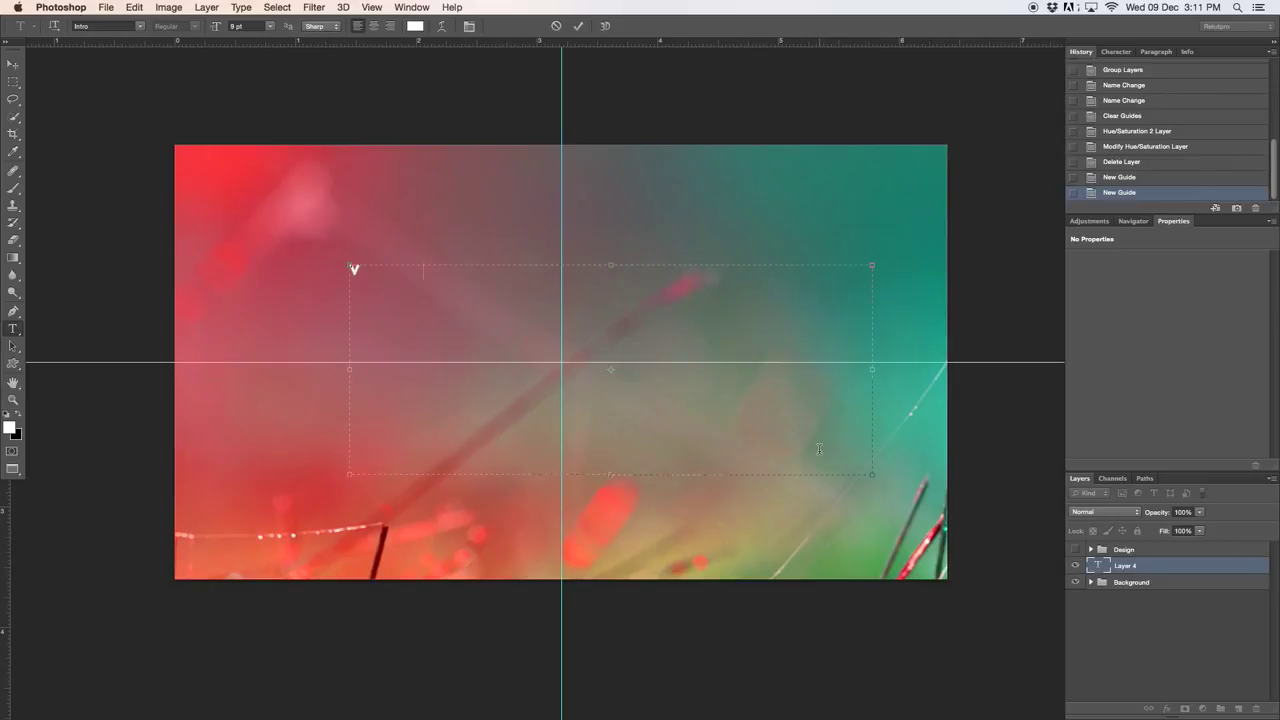
type("VINTAGE")
Set the font of the whole VINTAGE text to RiotSquad.
key("super+a")
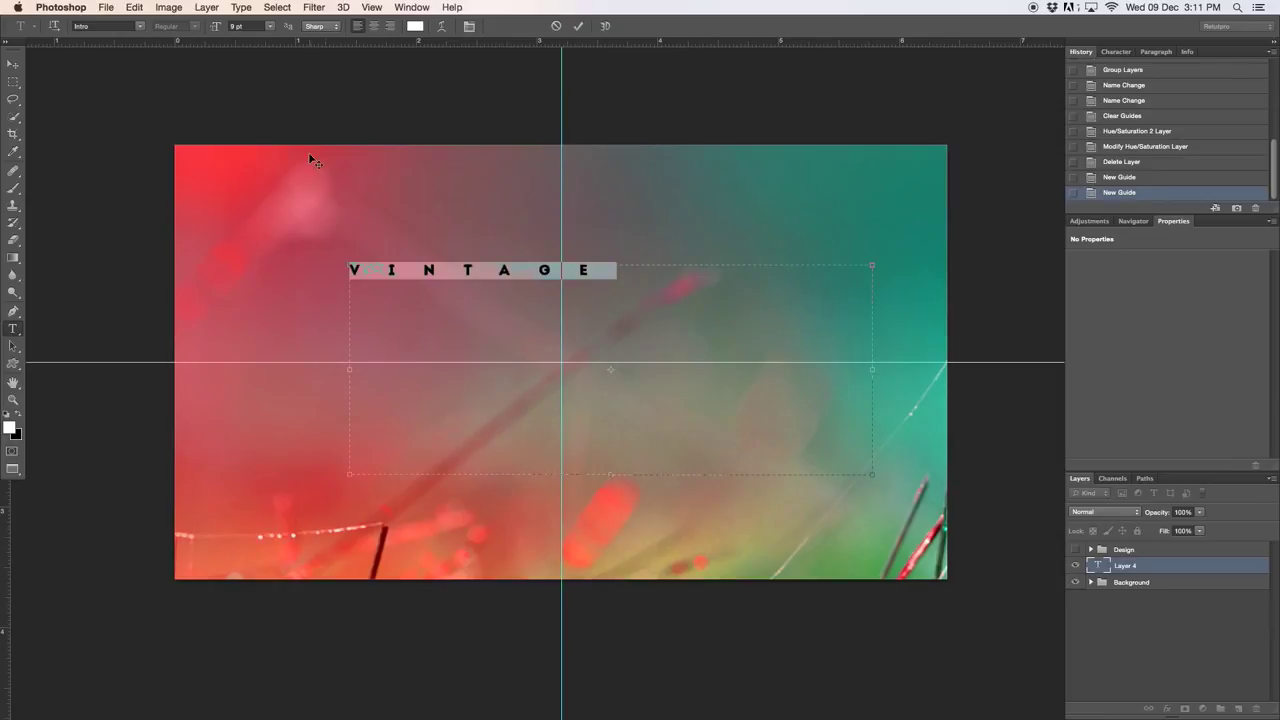
left_click(141, 26)
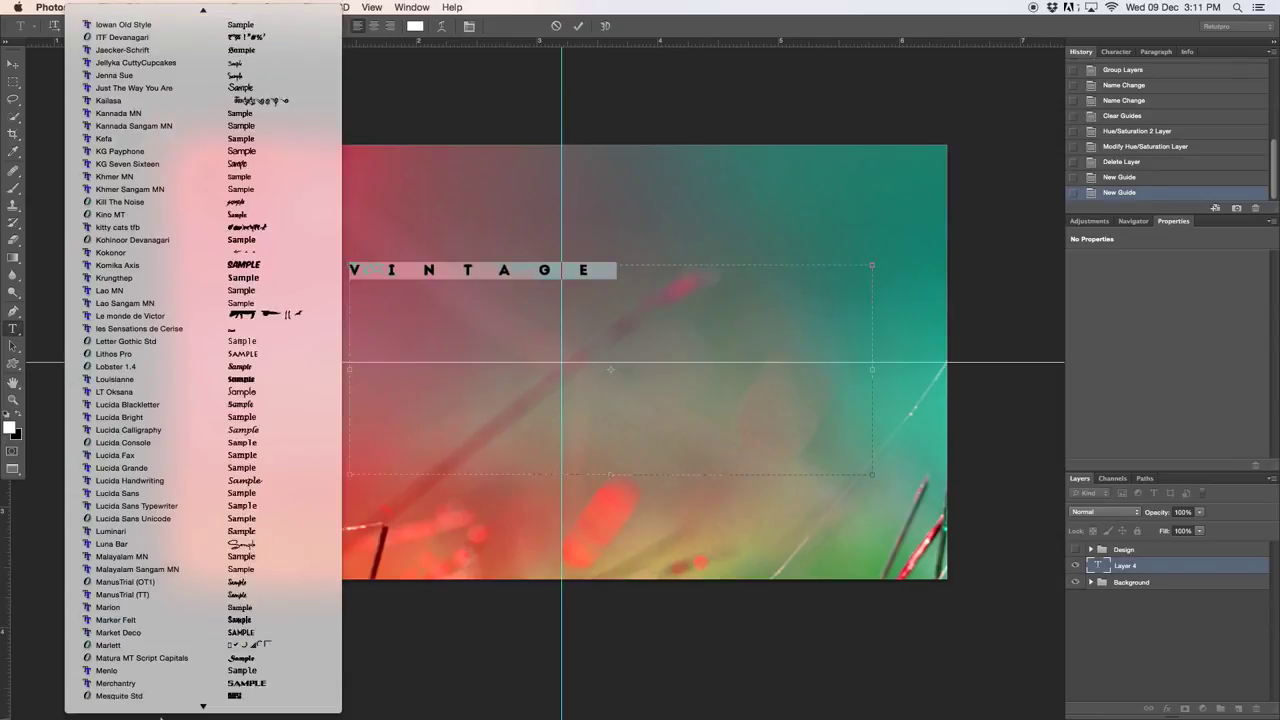
scroll(160, 600, "down", 10)
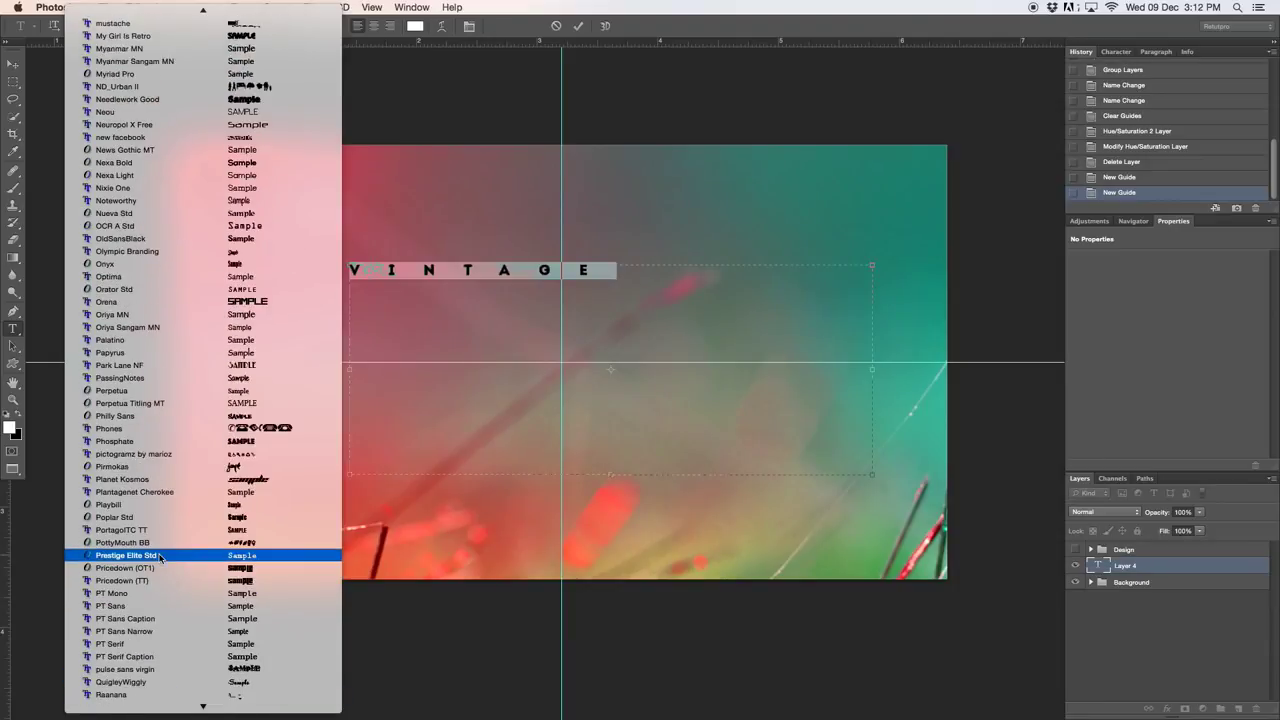
scroll(157, 561, "down", 6)
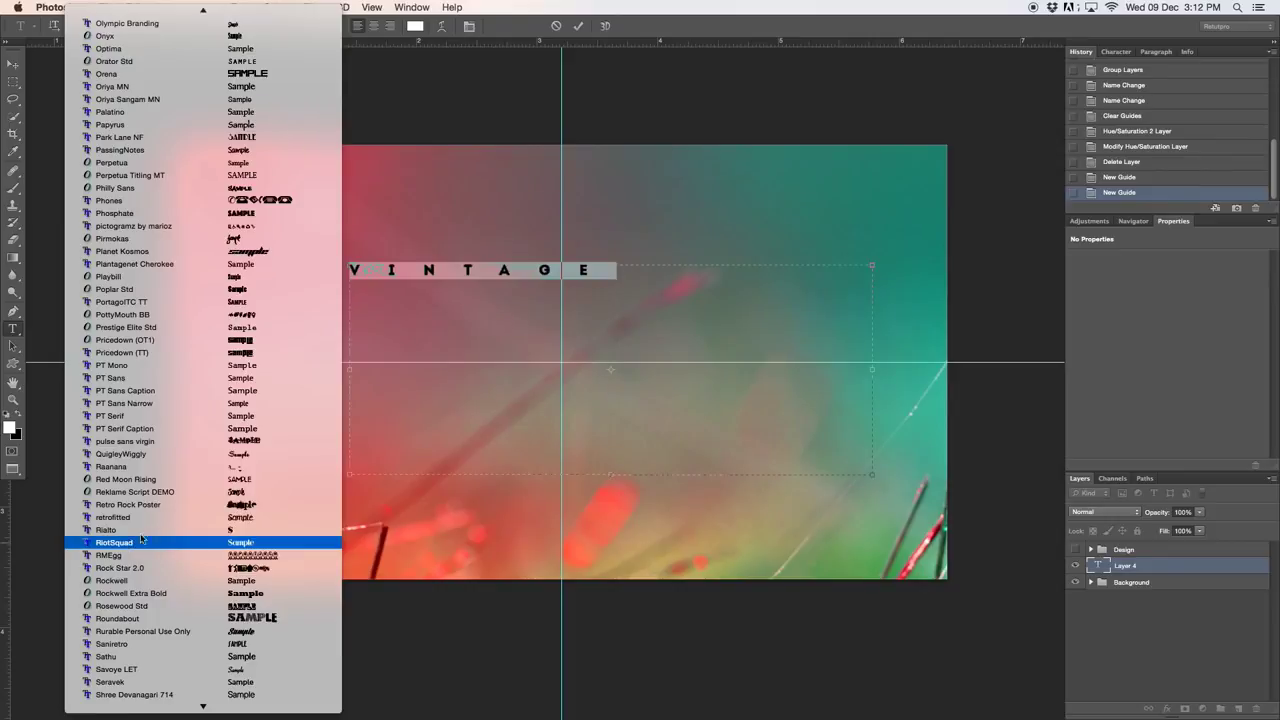
left_click(141, 541)
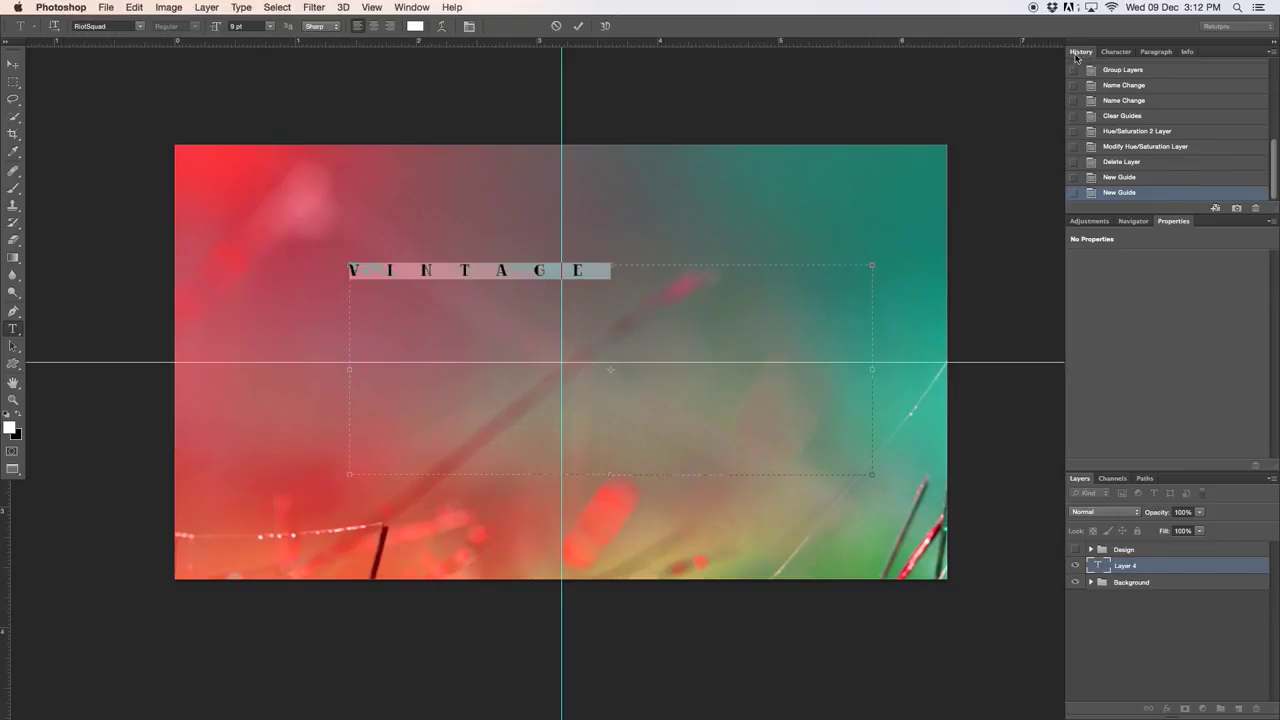
Reset the VINTAGE text's tracking to 0 and set its font size to 57 pt.
left_click(1112, 52)
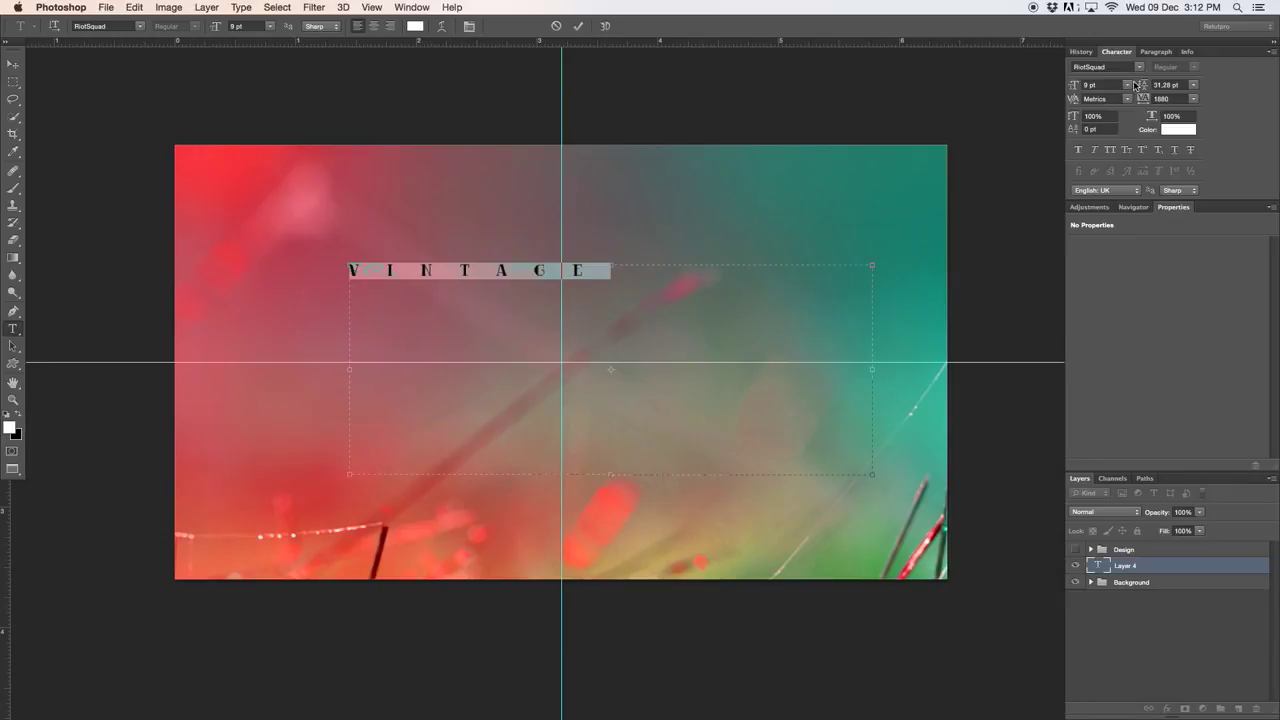
left_click(1162, 99)
type("0")
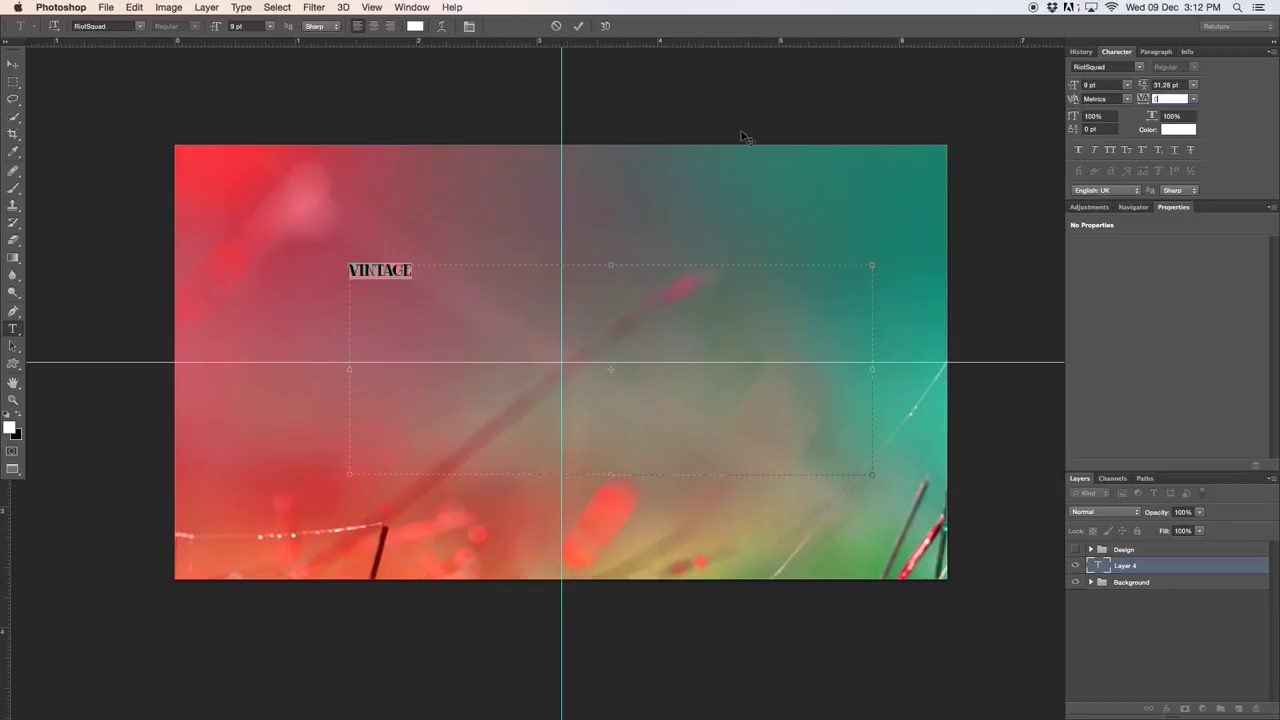
left_click_drag(212, 30, 245, 34)
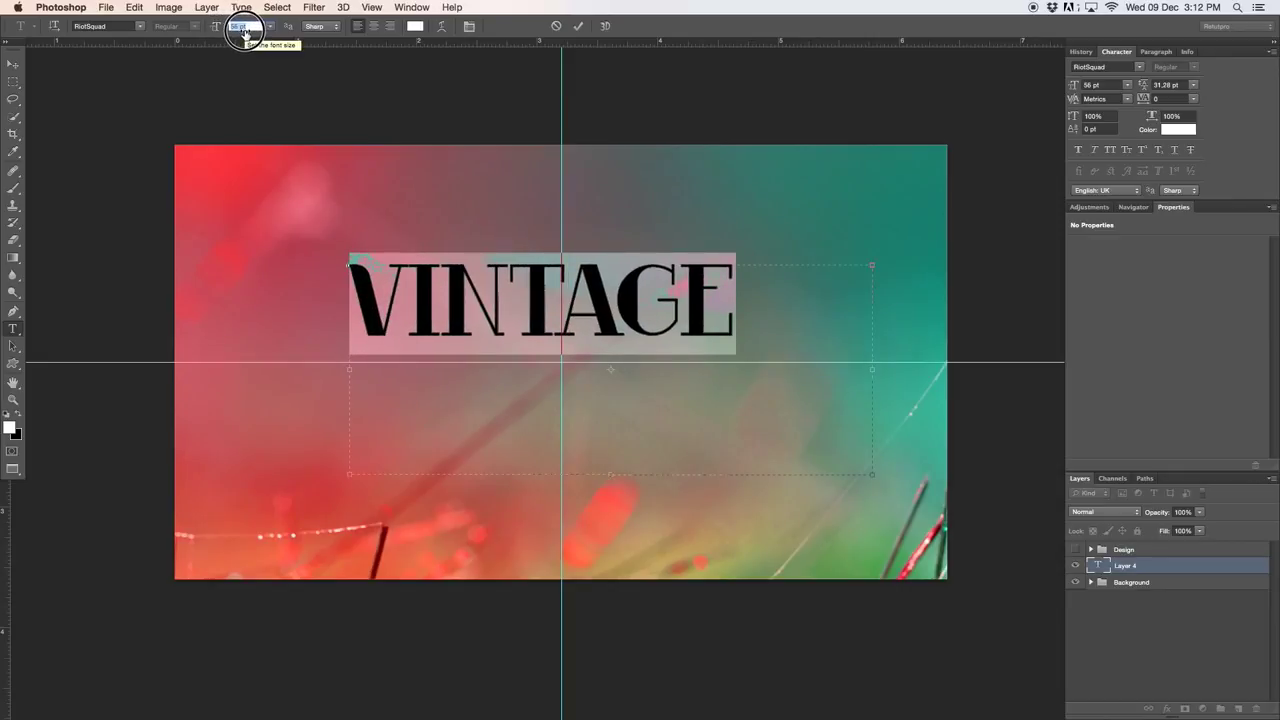
key("Up")
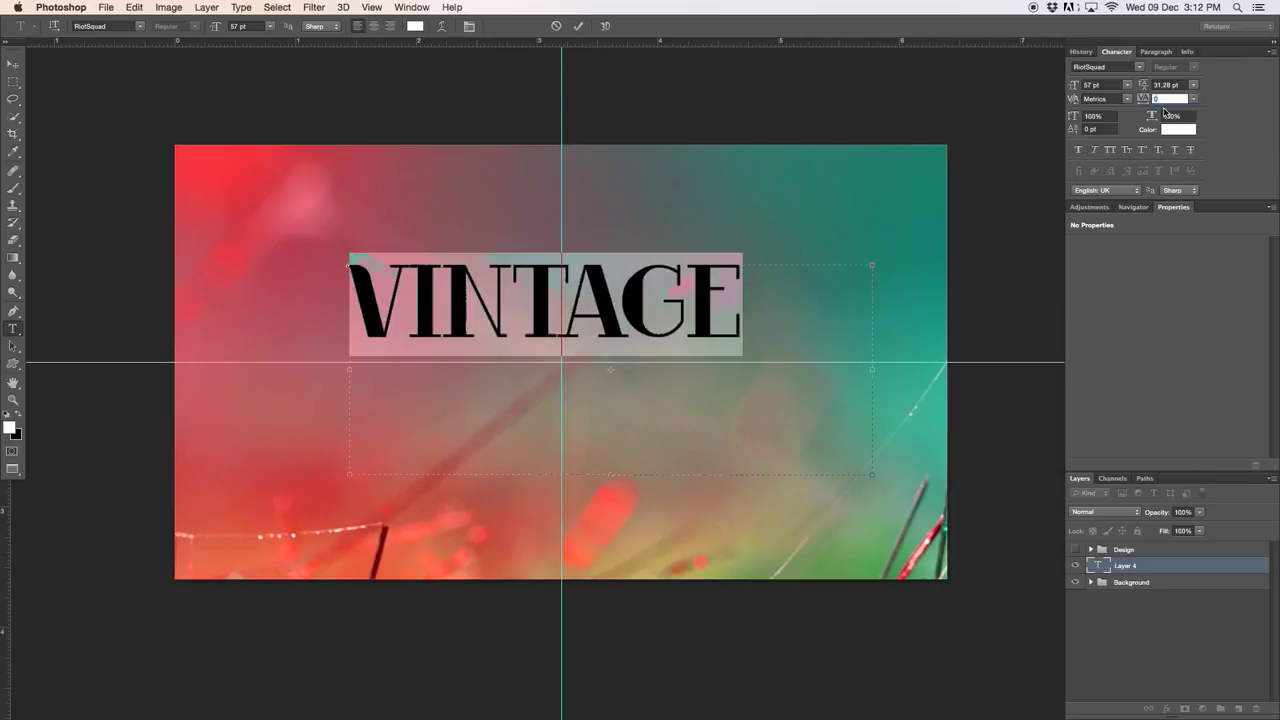
Tighten the VINTAGE text's tracking to -40 and move it just above the horizontal guide, near the vertical guide.
left_click_drag(1147, 101, 1158, 98)
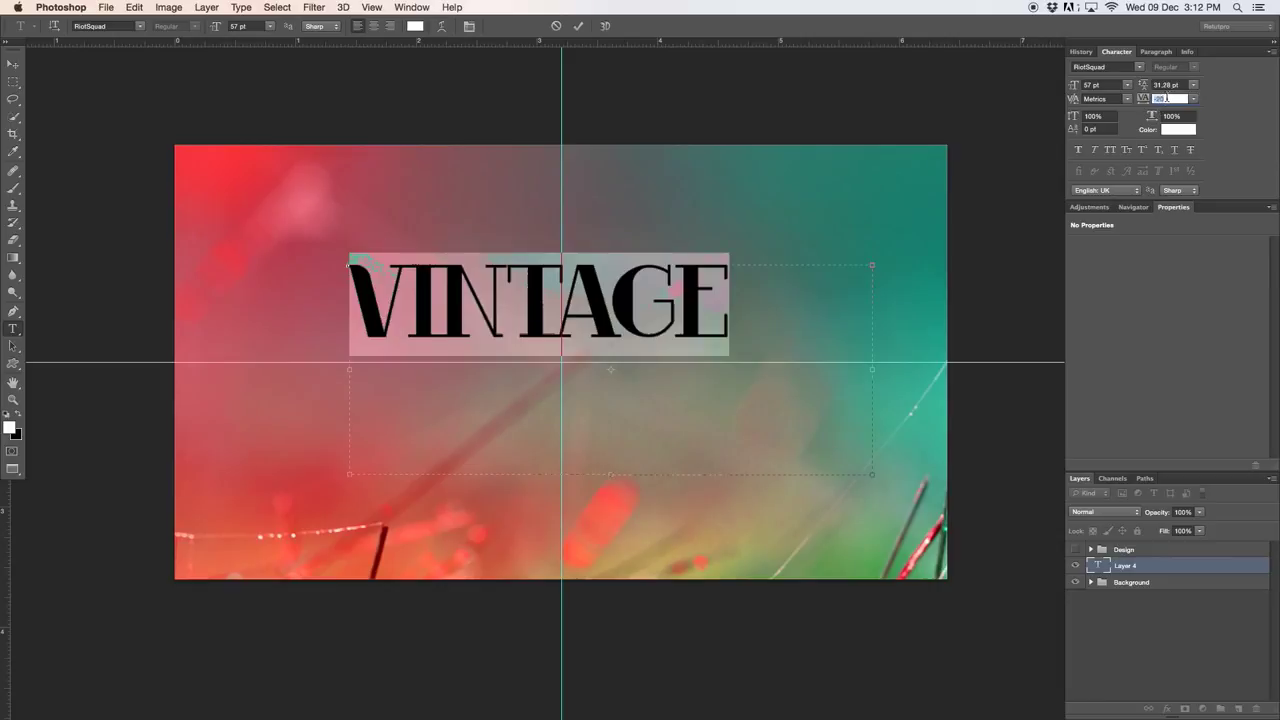
type("-20")
key("Return")
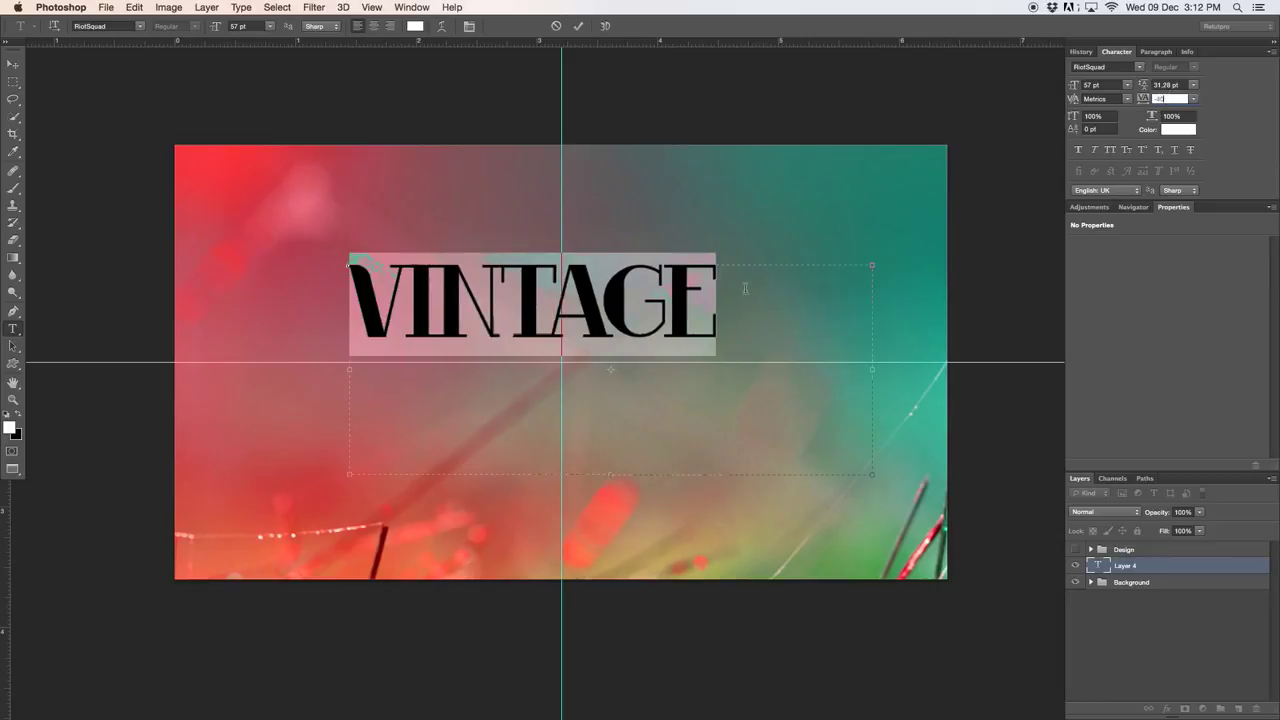
left_click(578, 26)
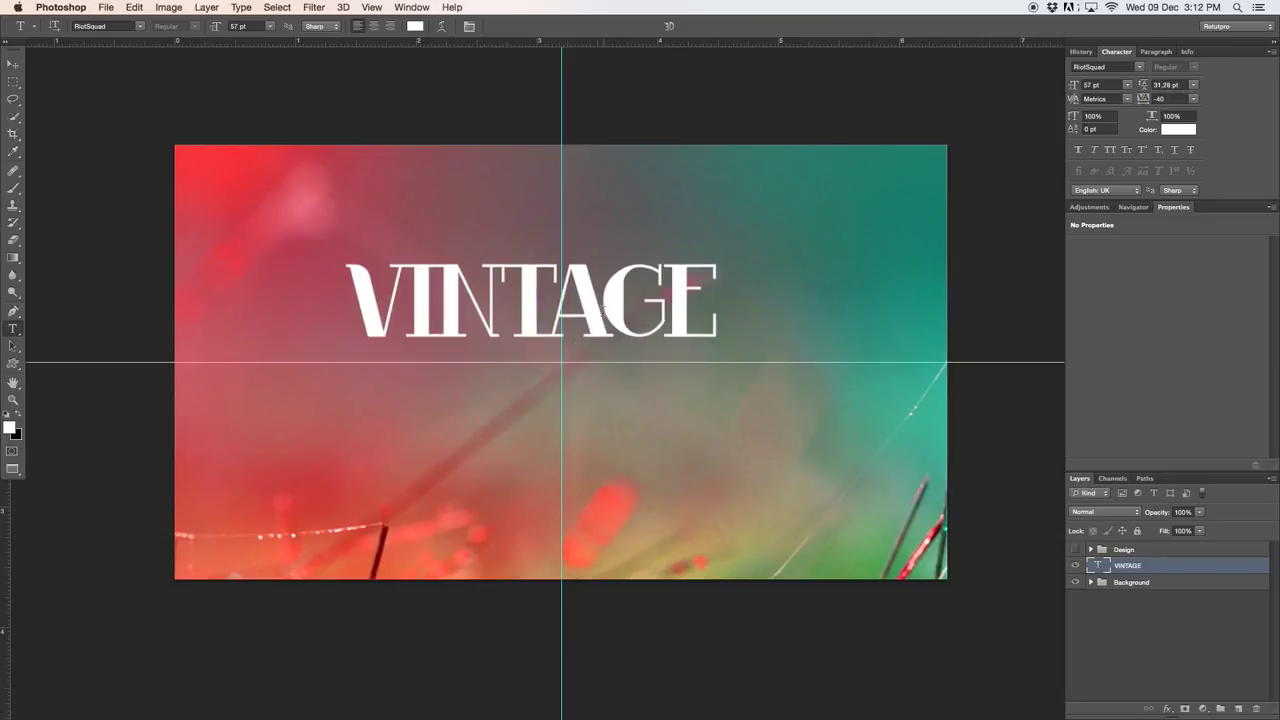
key("v")
mouse_move(539, 304)
left_mouse_down()
mouse_move(502, 308)
mouse_move(516, 308)
left_mouse_up()
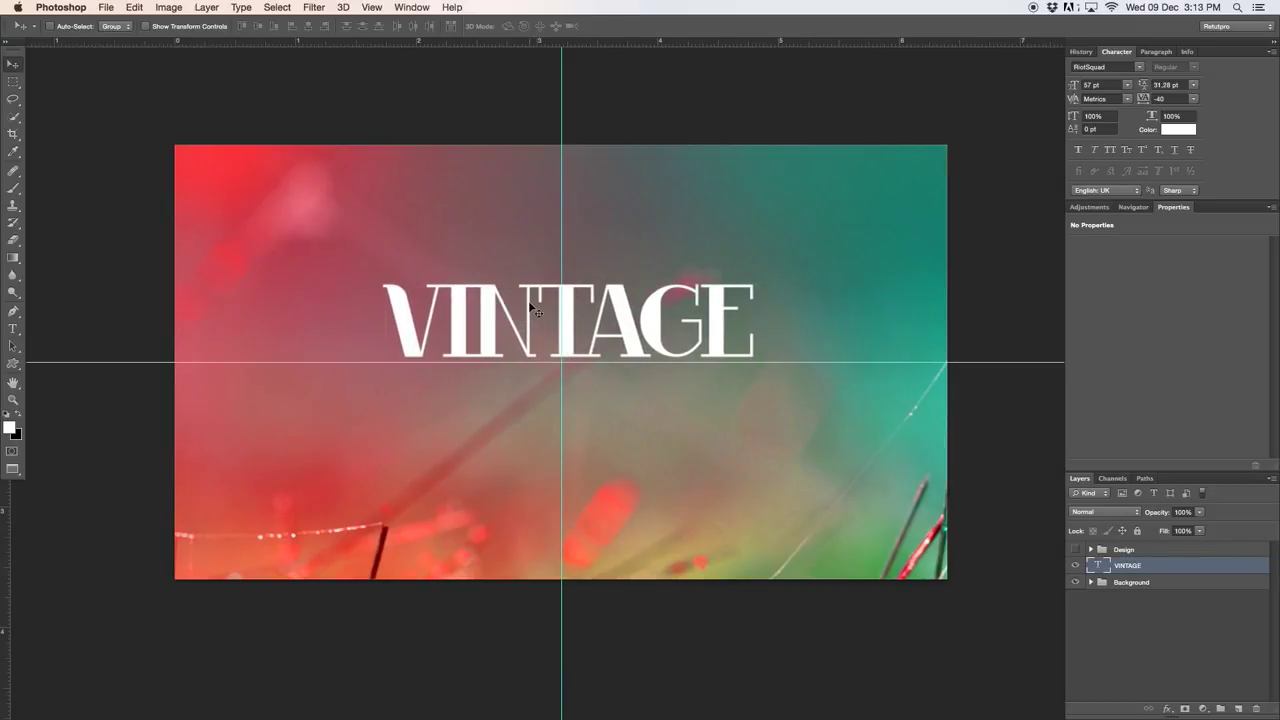
Change the wording to Vintage with lowercase letters after the V, and recentre it on the vertical guide.
key("t")
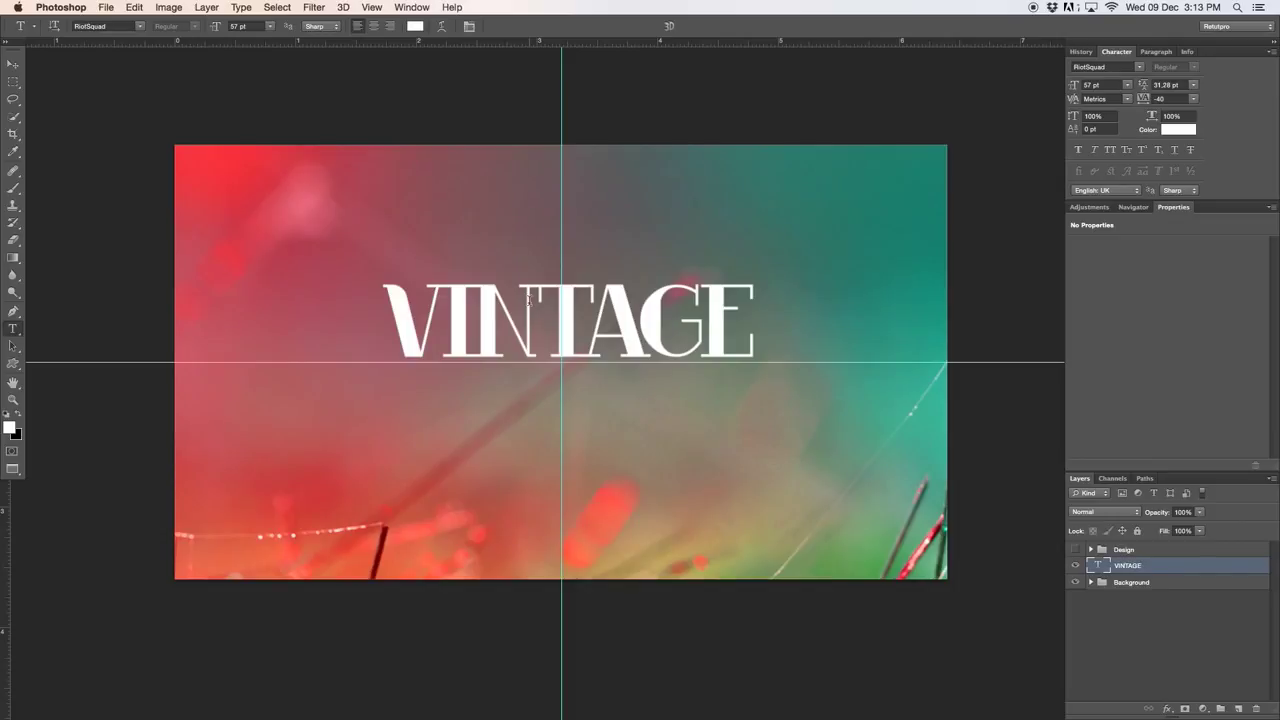
left_click_drag(751, 318, 452, 348)
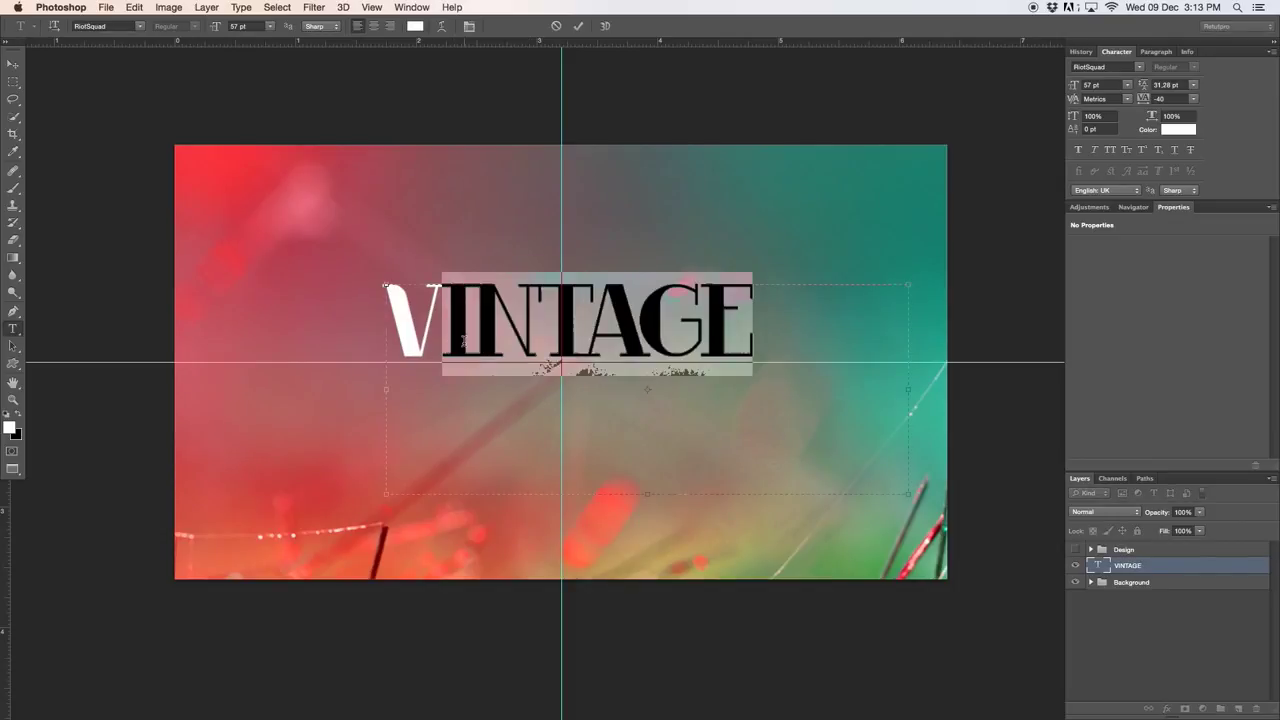
type("intage")
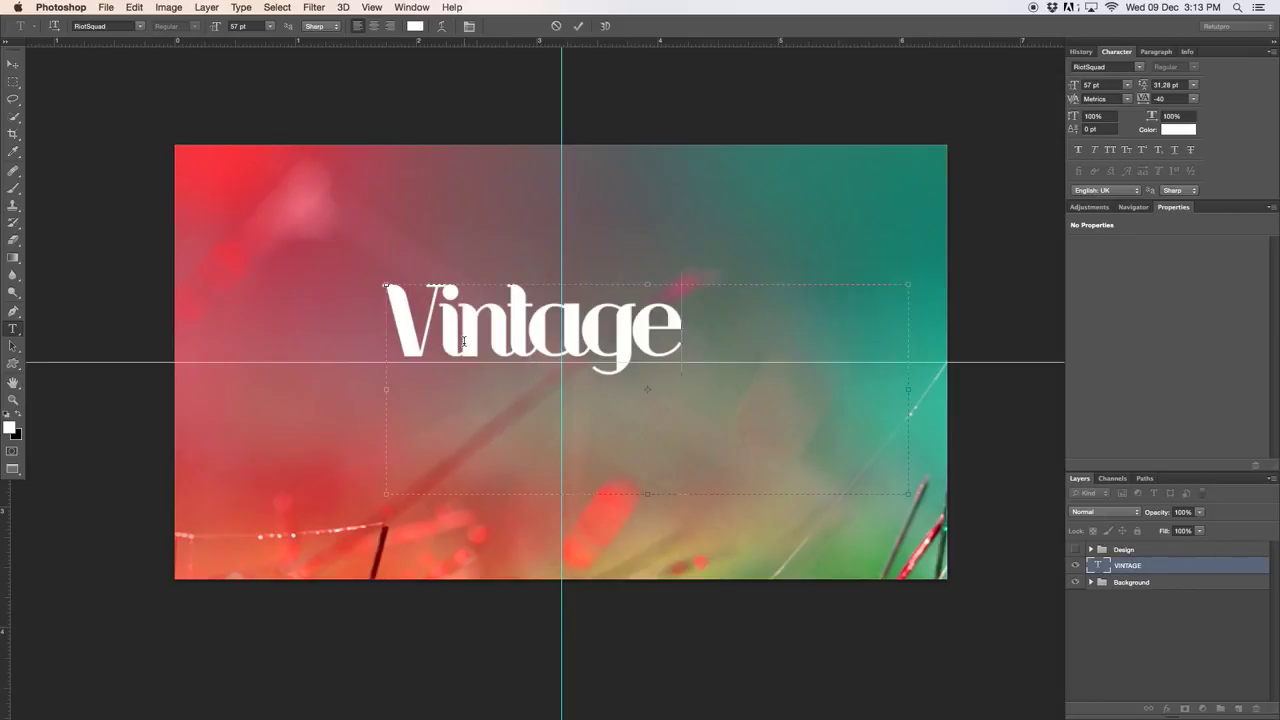
left_click(578, 26)
key("v")
left_click_drag(594, 299, 623, 300)
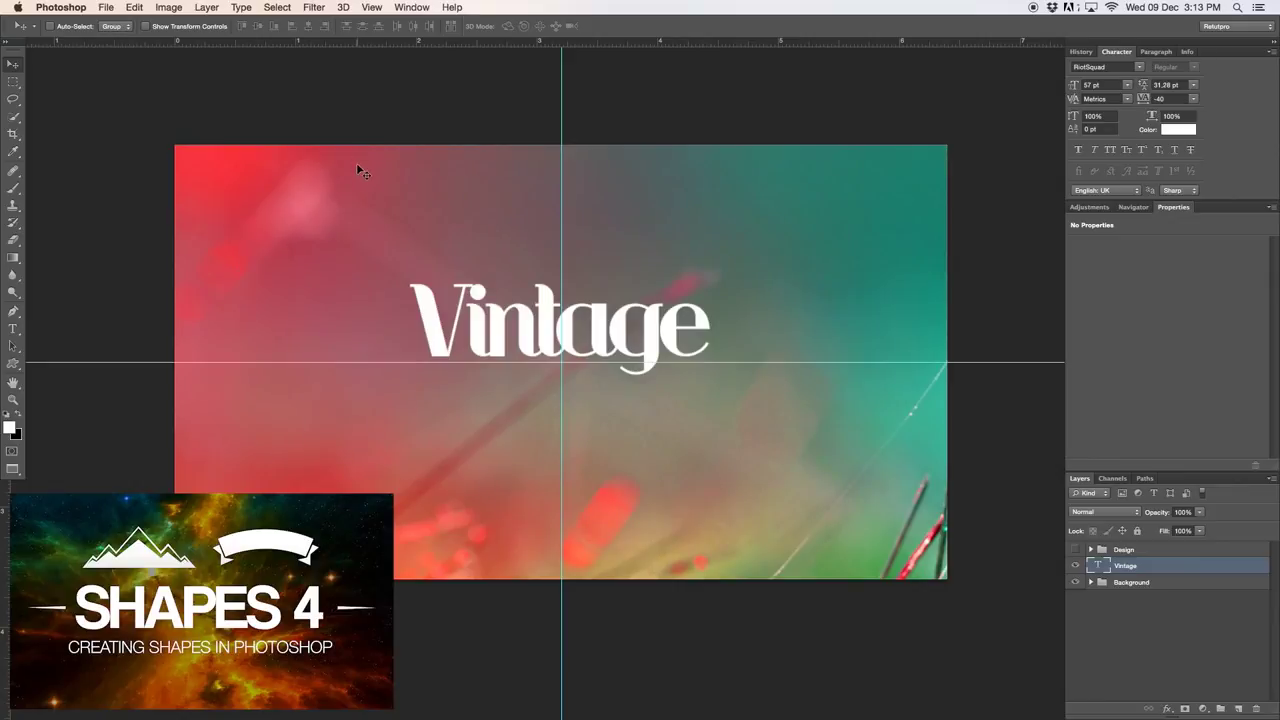
Draw a closed Pen path about 3 inches wide below Vintage, with a notched left end and curved edges tapering to a right point.
key("p")
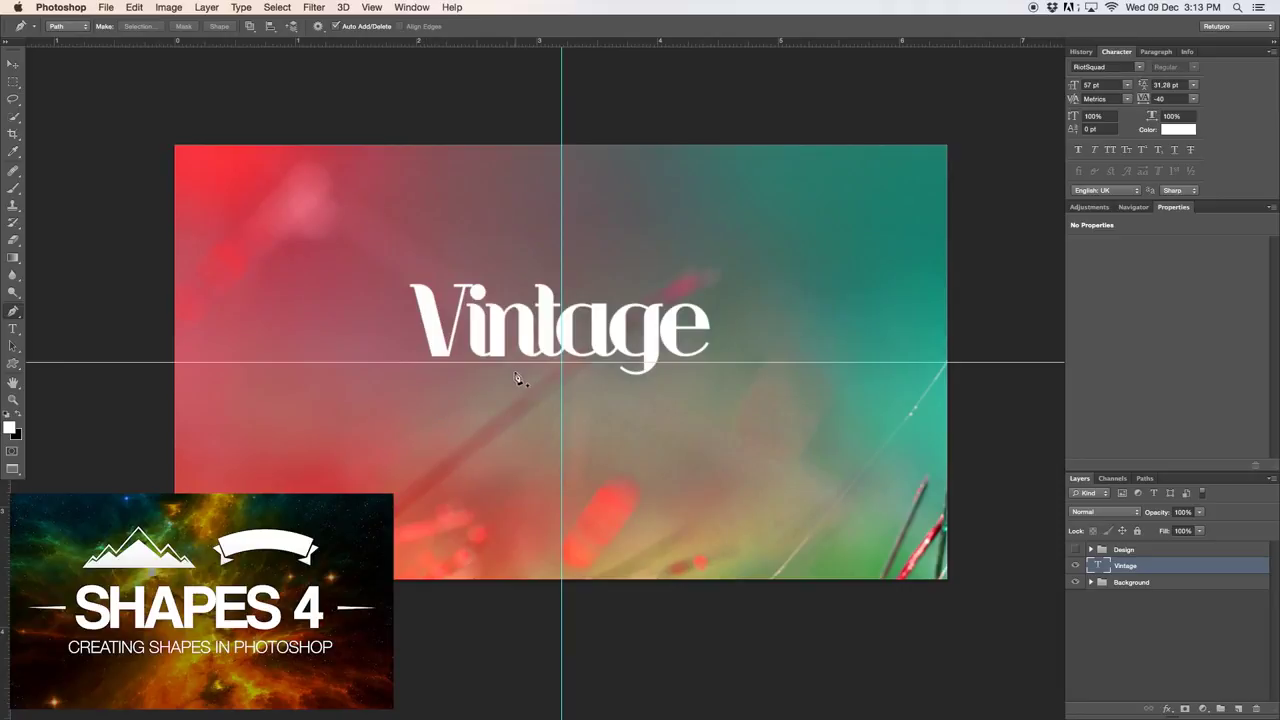
left_click(387, 369)
left_click(406, 383)
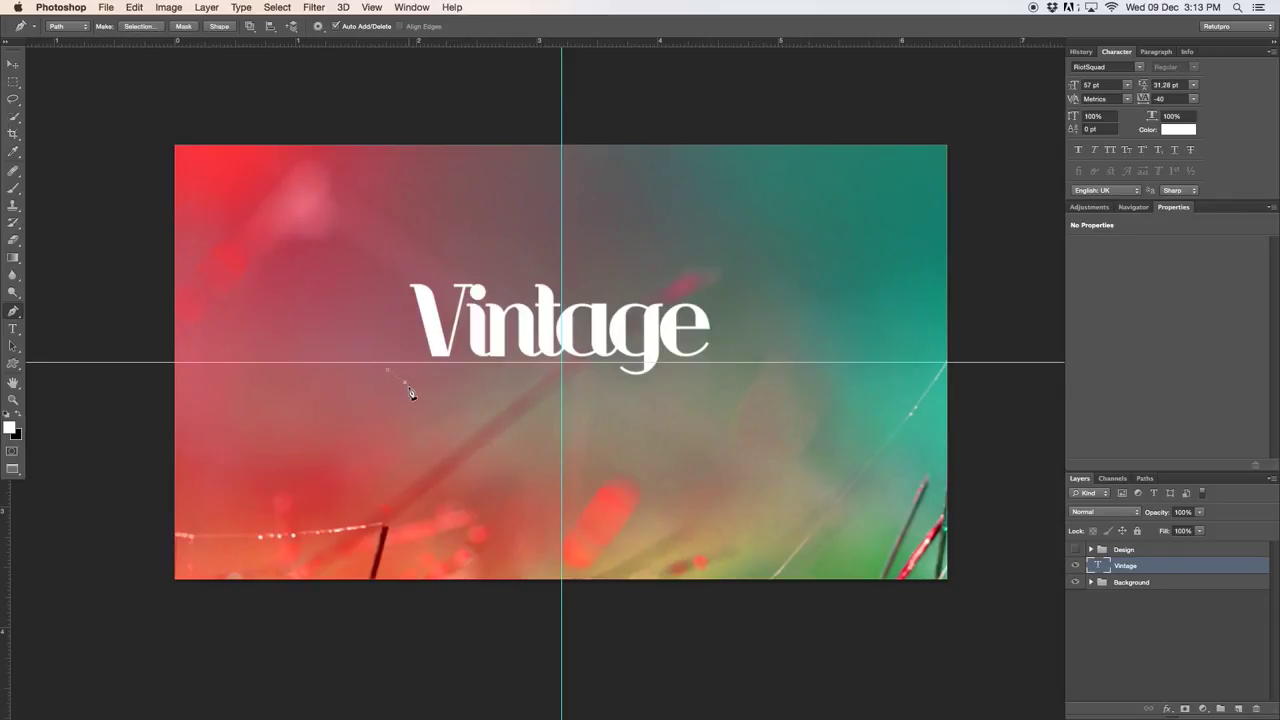
left_click(385, 405)
left_click_drag(759, 383, 880, 392)
left_click_drag(878, 389, 650, 374)
left_click_drag(388, 378, 414, 396)
Compare the path before and after closing, and examine its outline with the Background group hidden, restoring both.
left_click(1081, 51)
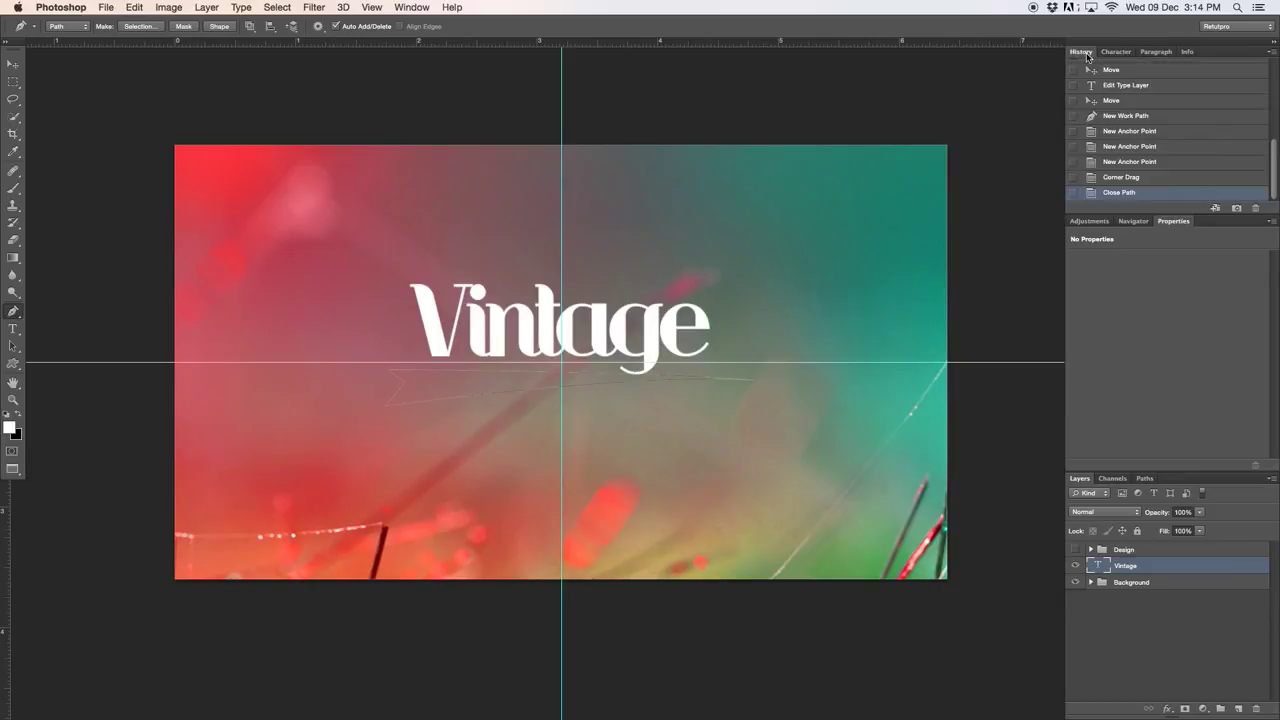
left_click(1122, 177)
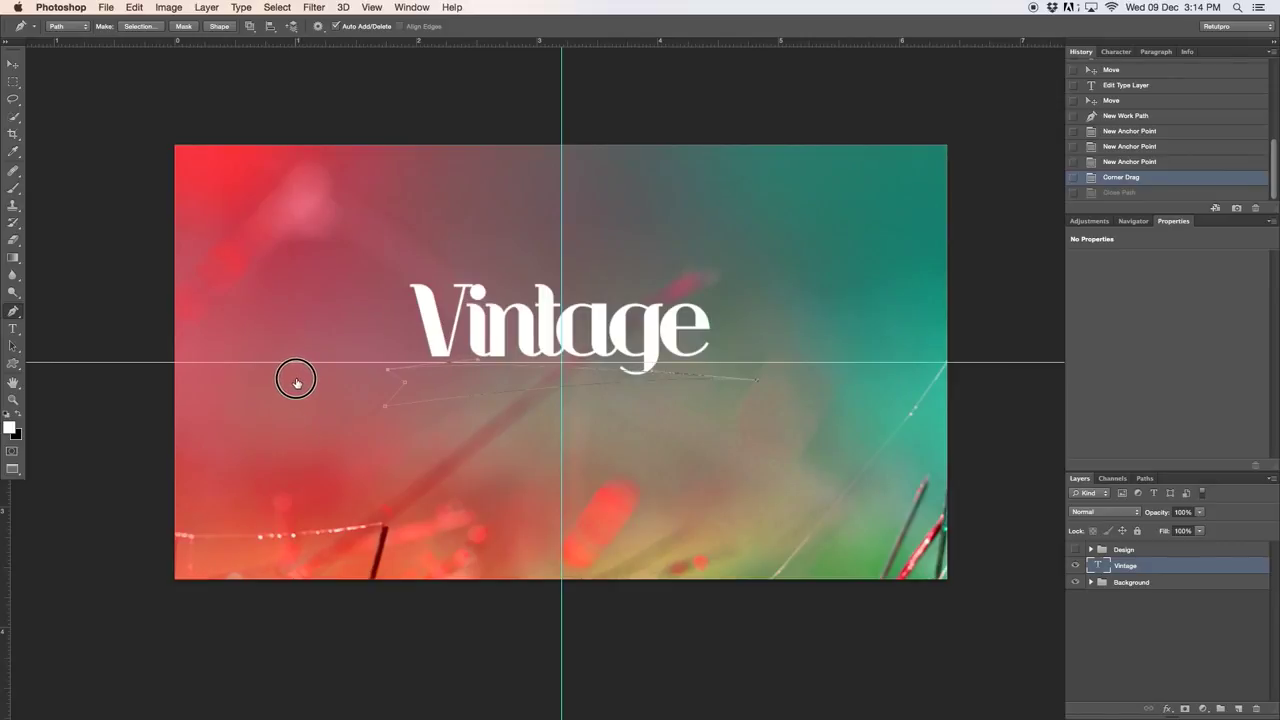
key("super+z")
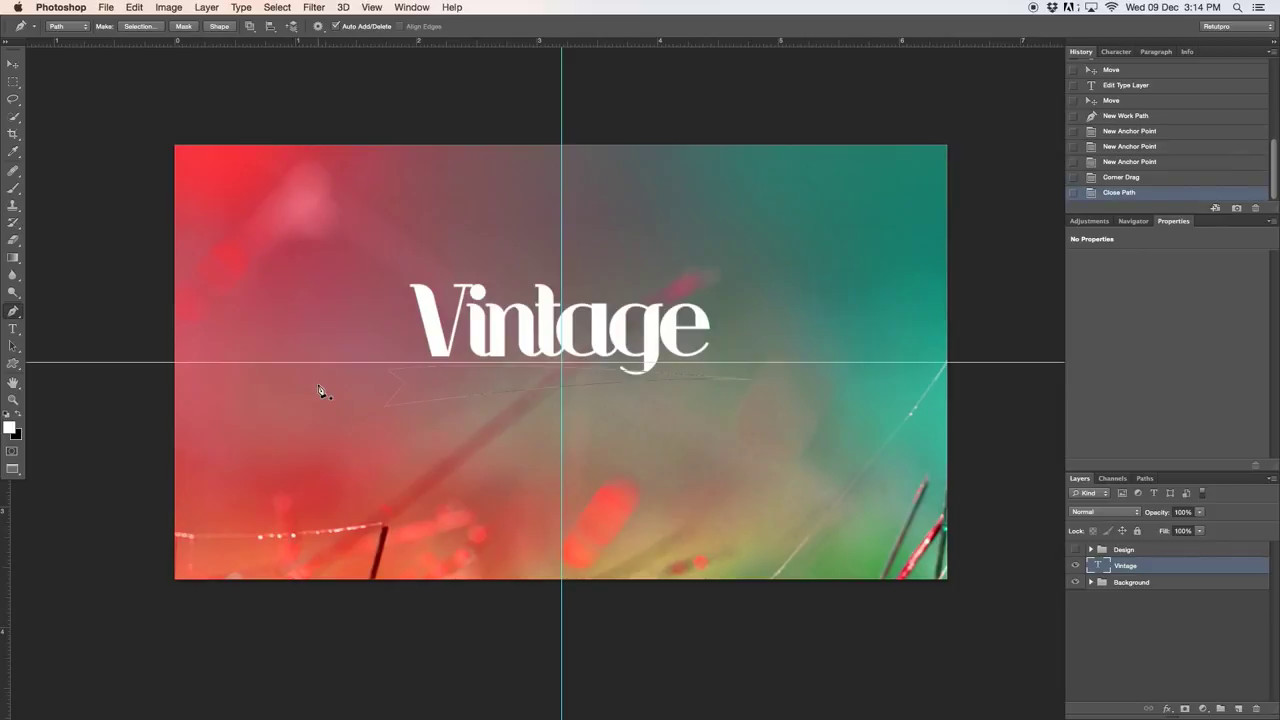
left_click(1074, 582)
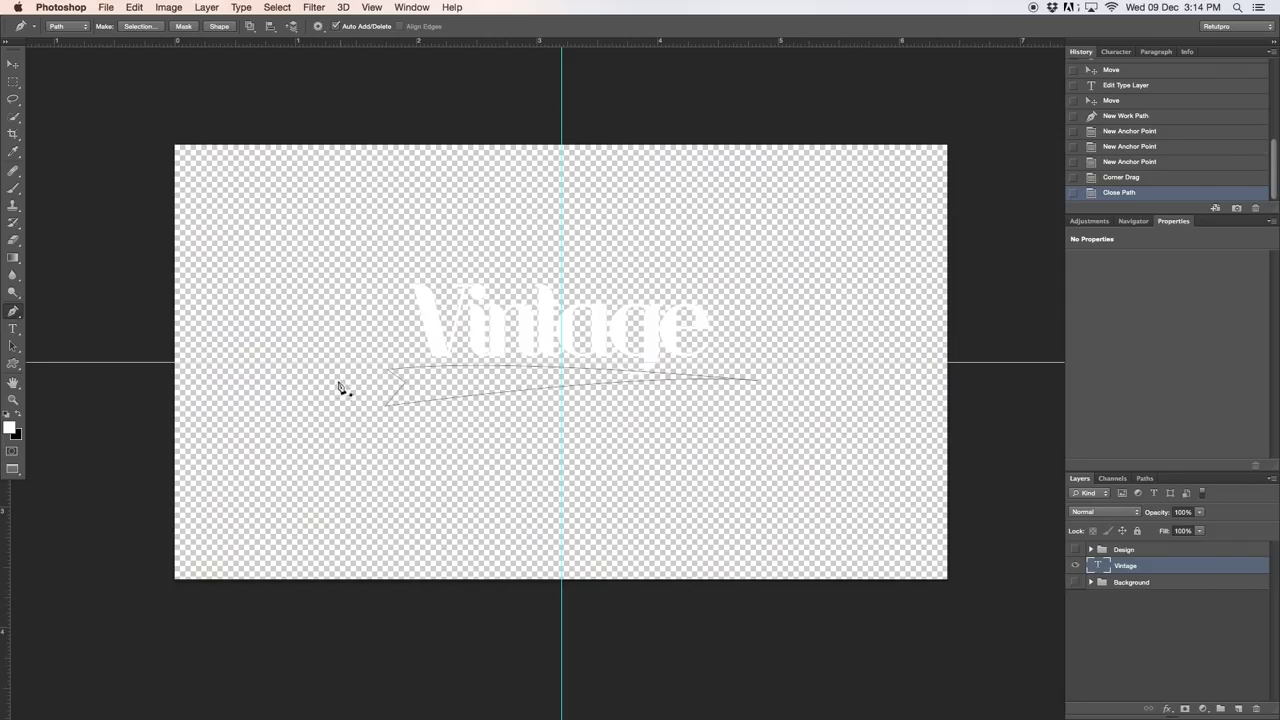
left_click(1074, 582)
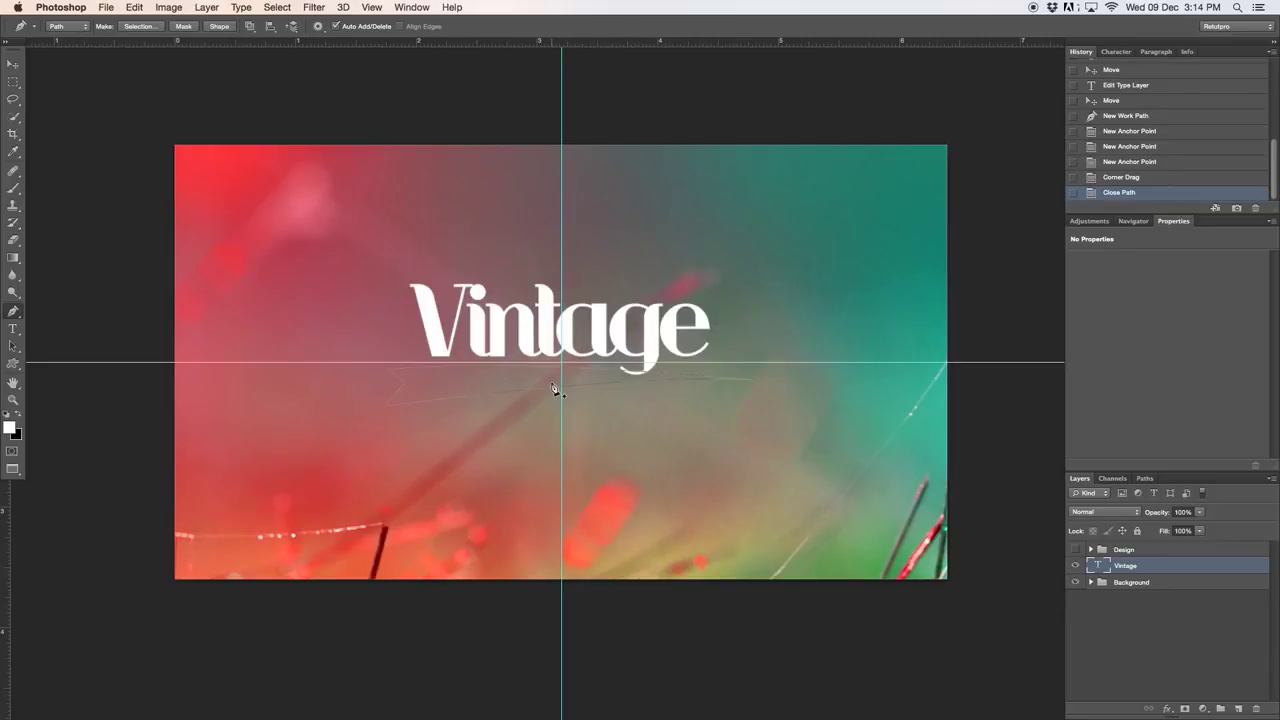
Try defining the drawn path as a custom shape, and cancel at the shape naming.
right_click(473, 378)
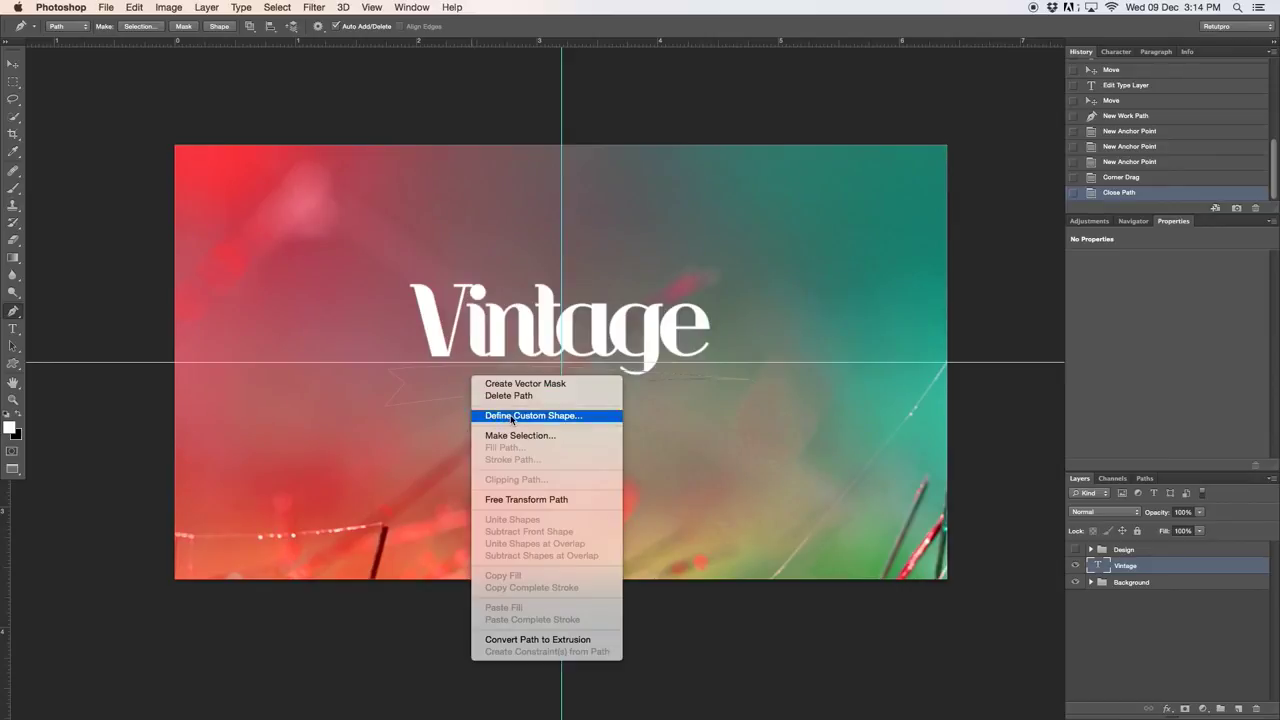
left_click(514, 416)
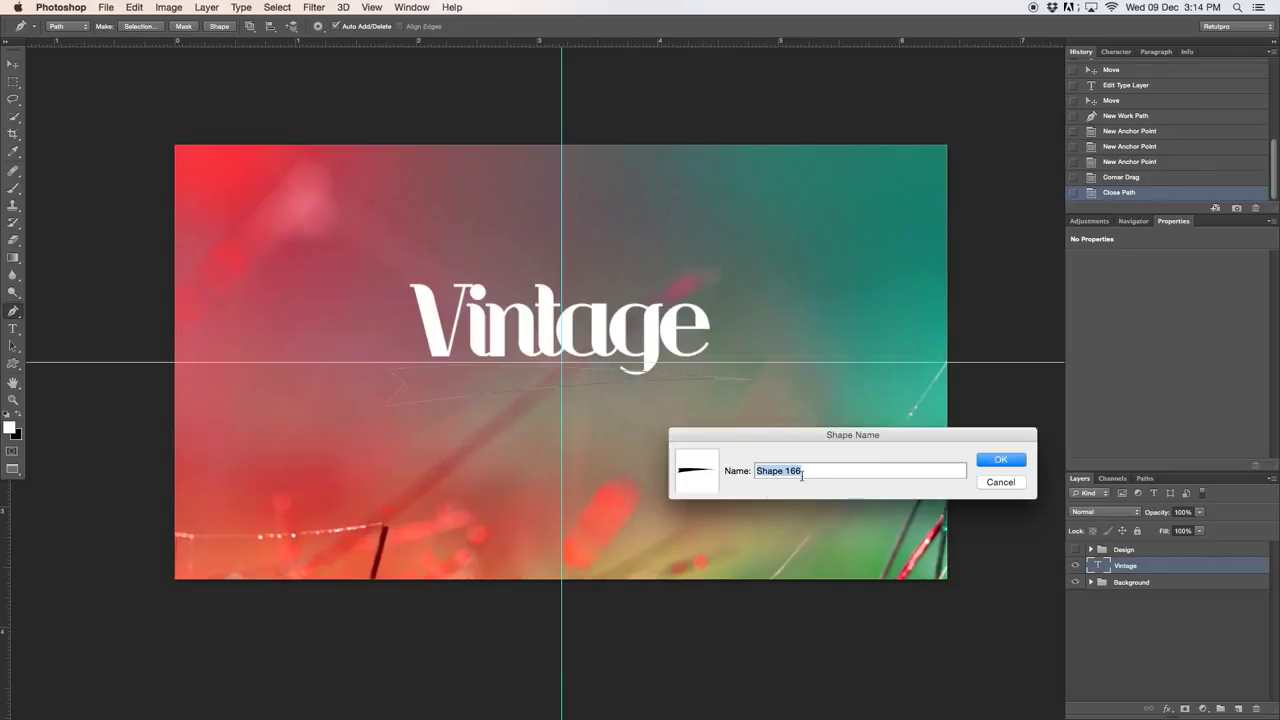
type("Arr")
left_click(999, 483)
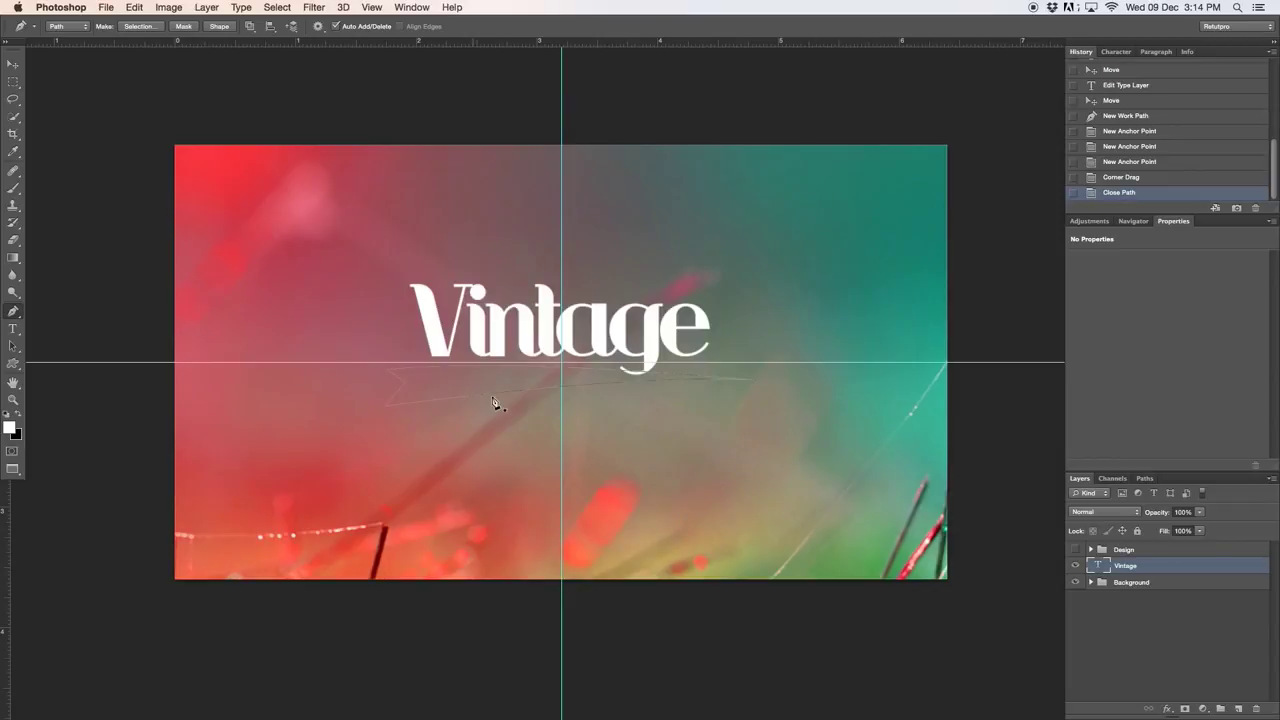
Add the tapering ribbon custom shape with the notched left end just below Vintage, about 964 px wide and 99 px high.
key("Return")
left_click(13, 366)
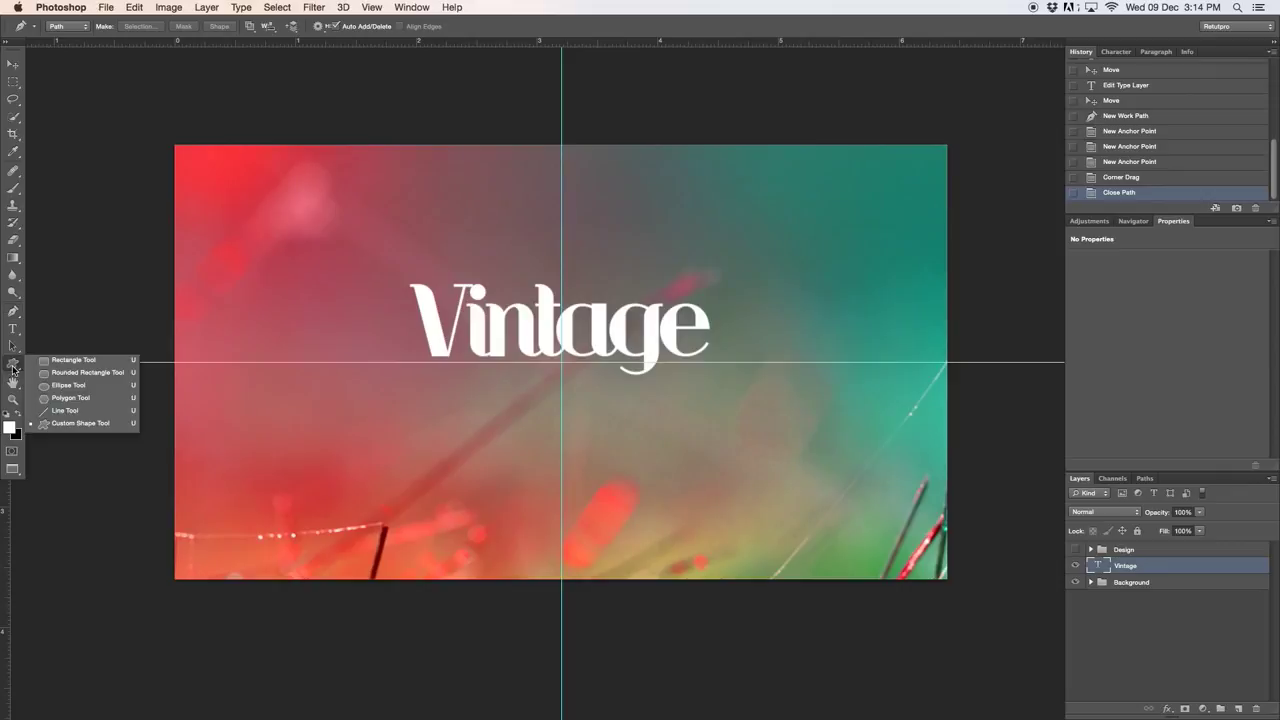
left_click(59, 424)
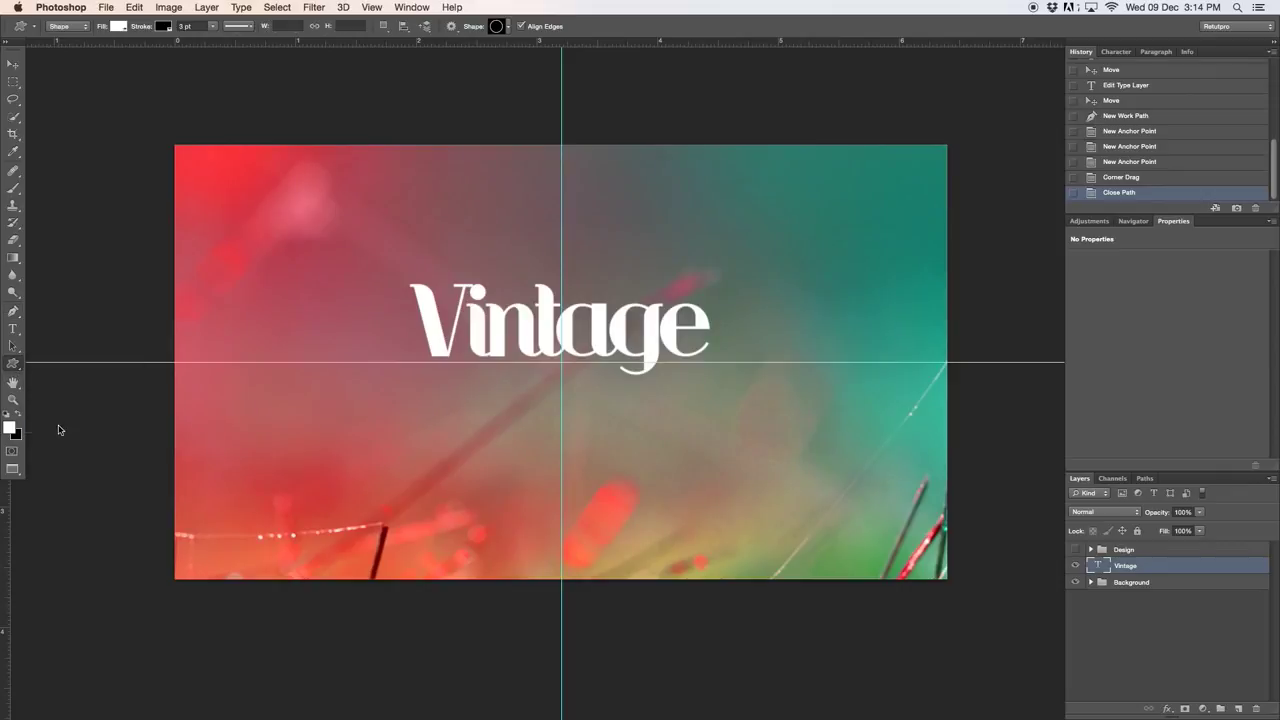
left_click(509, 31)
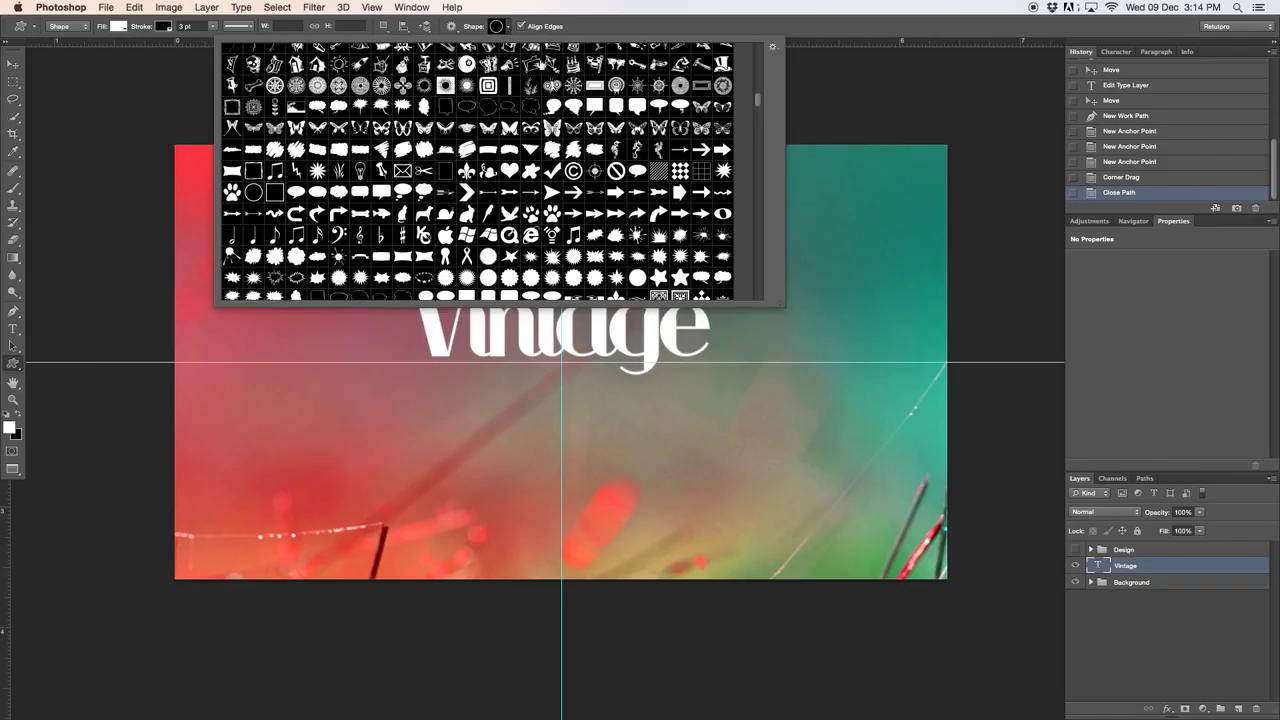
left_click_drag(758, 98, 754, 371)
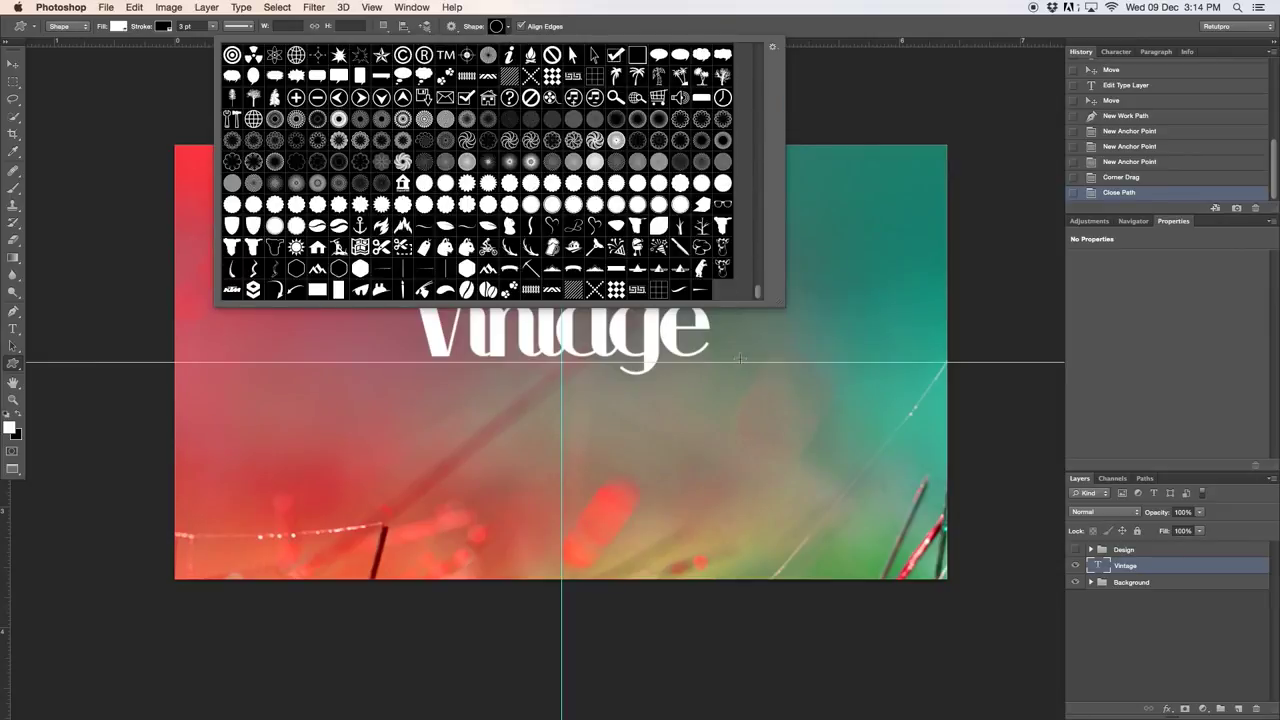
left_click(701, 292)
double_click(701, 292)
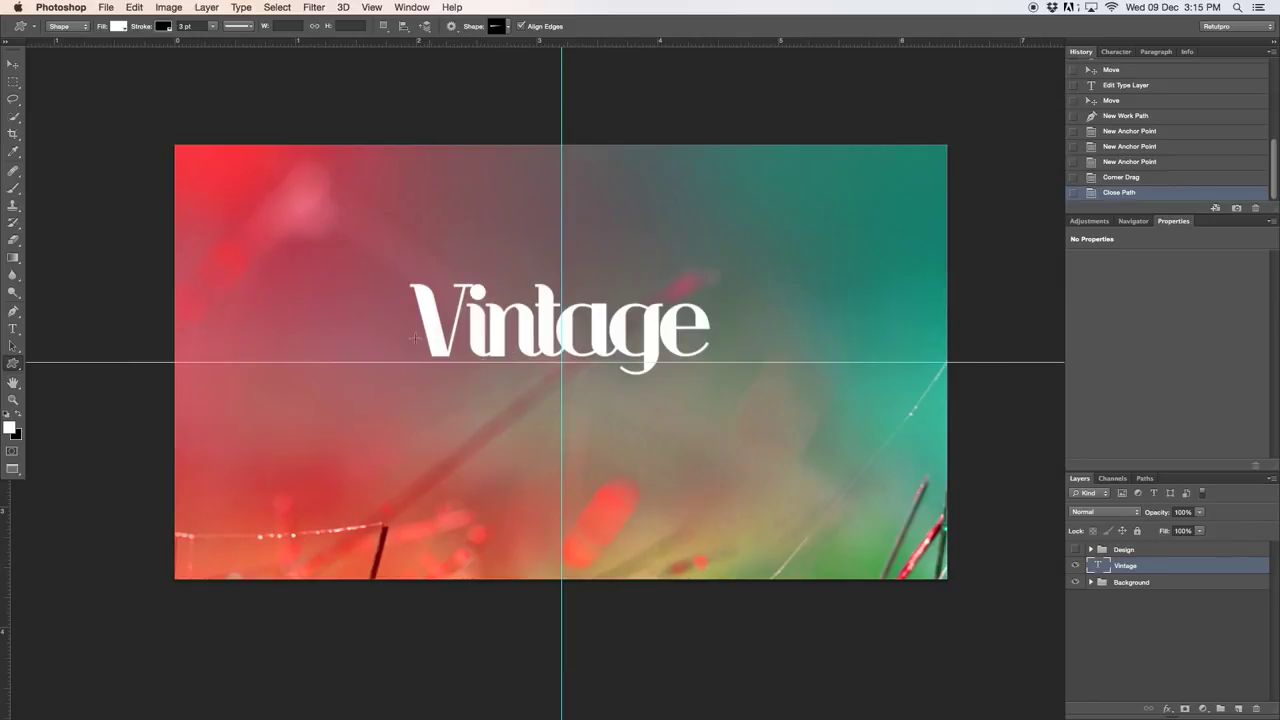
left_click_drag(416, 376, 784, 482)
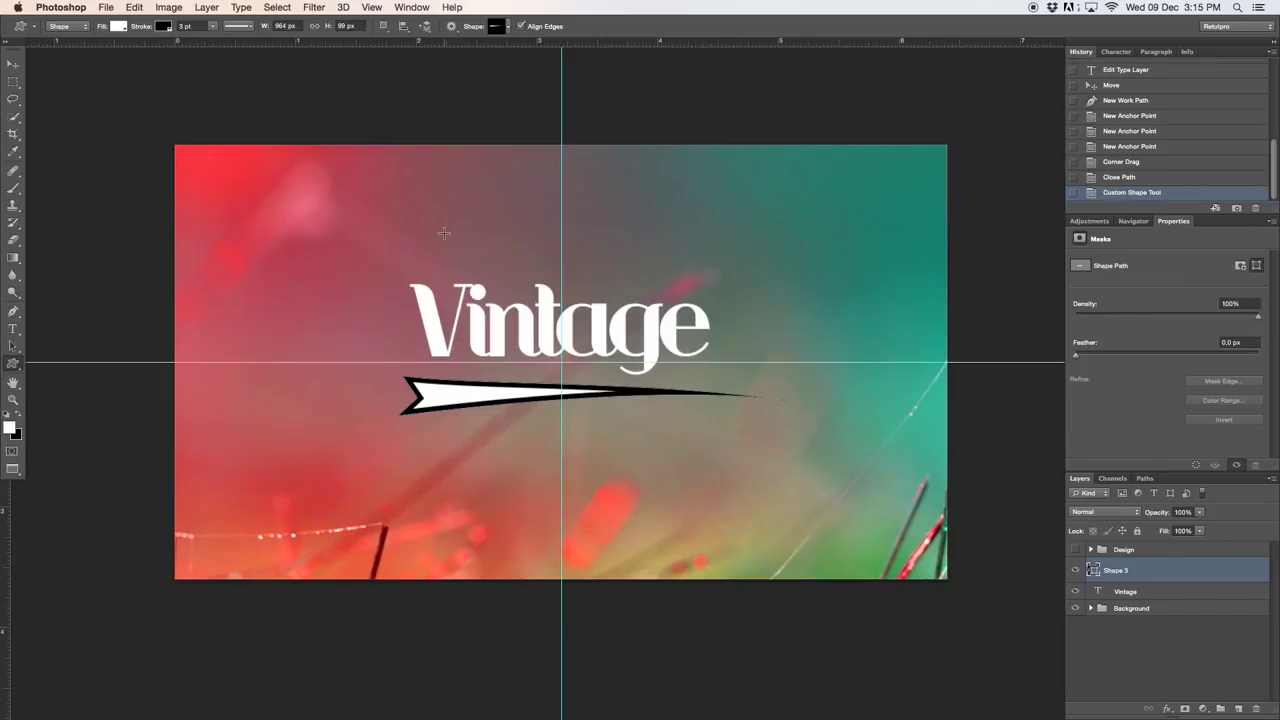
Remove the ribbon shape's stroke.
left_click(163, 28)
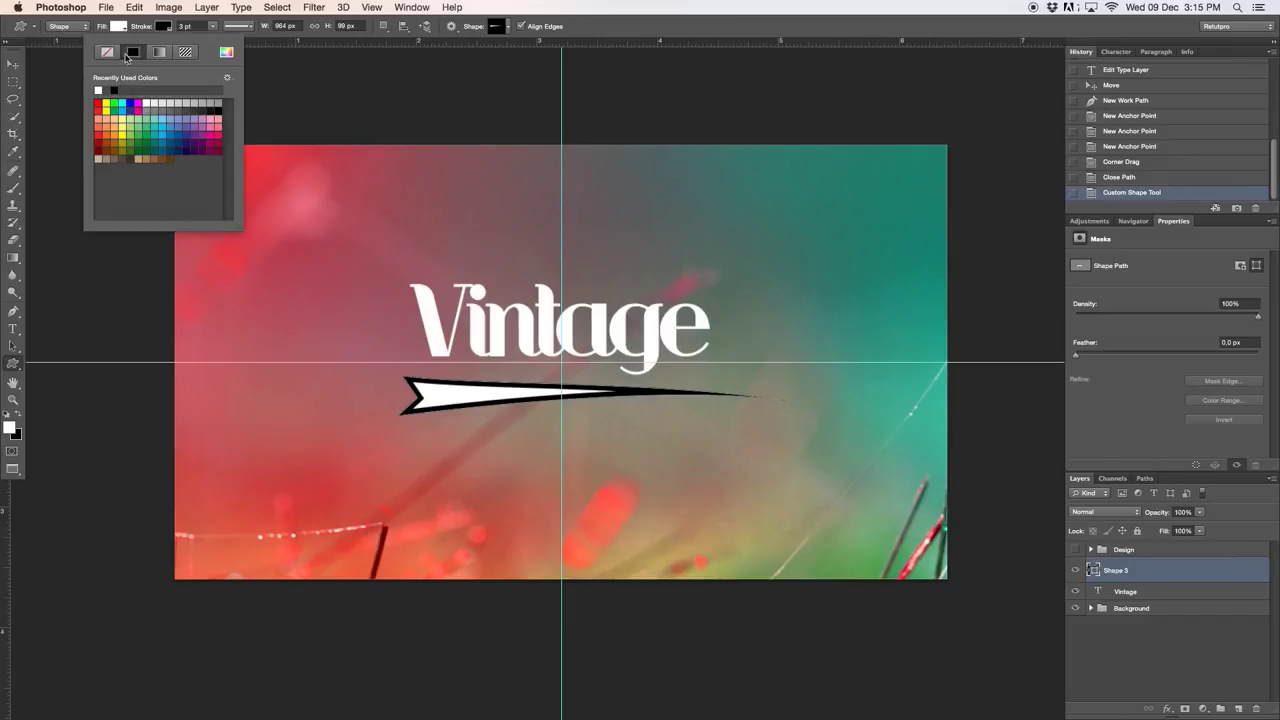
left_click(106, 55)
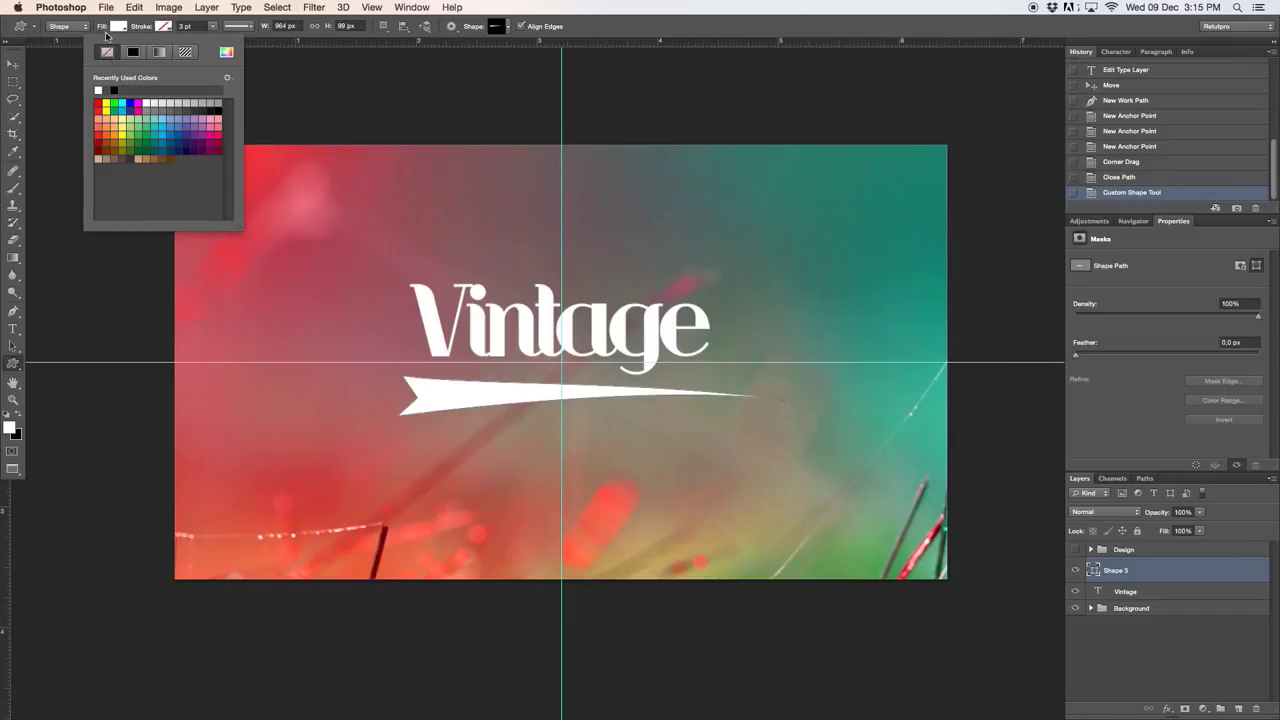
left_click(116, 27)
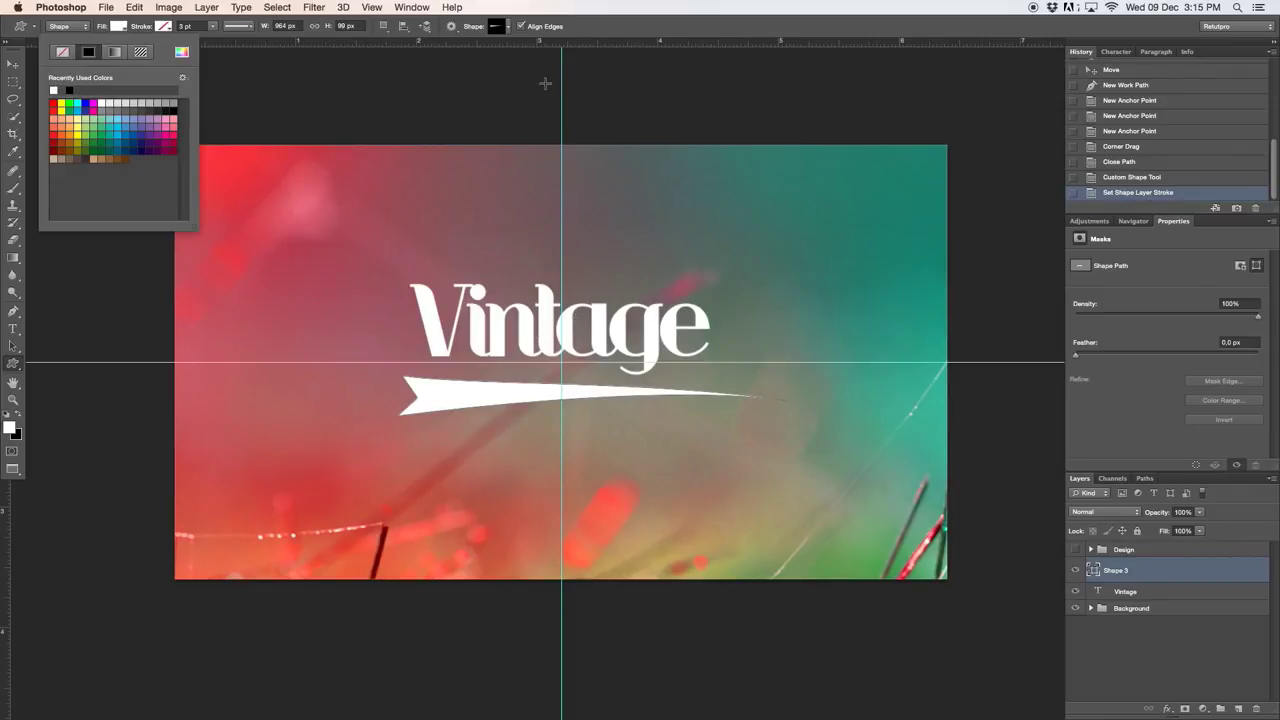
left_click(590, 27)
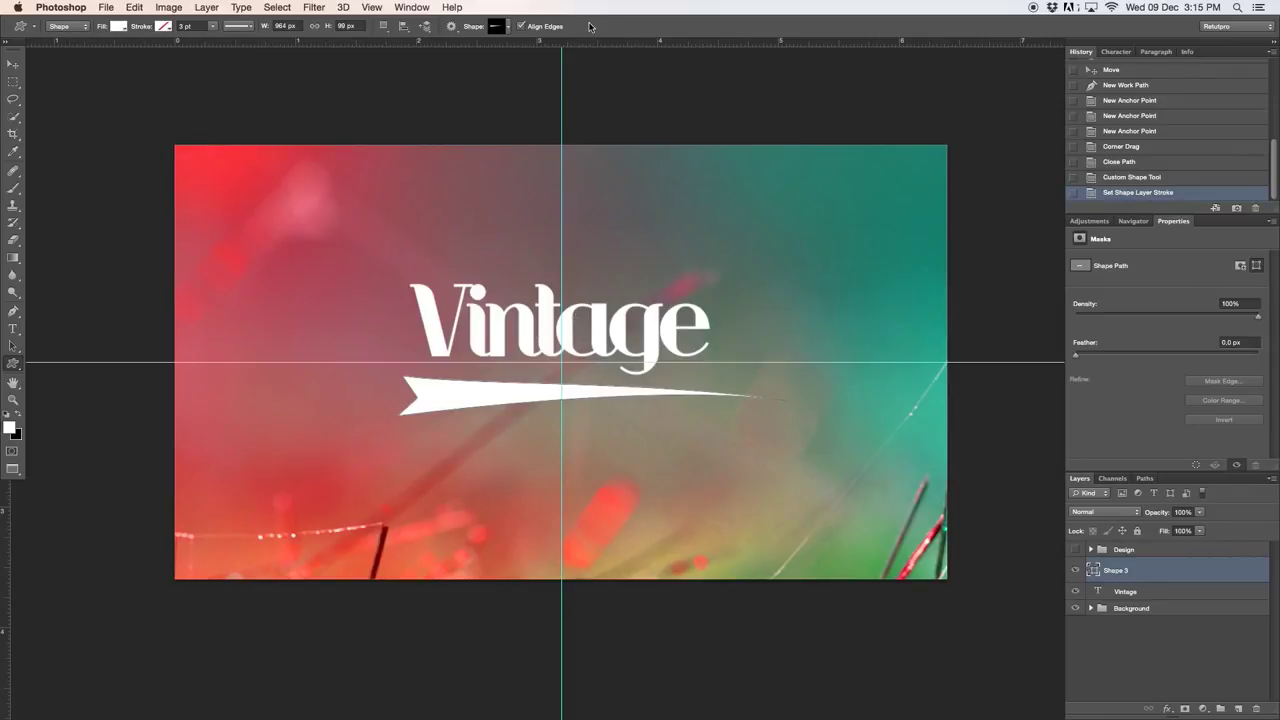
Move the ribbon up against the Vintage lettering, rotate it about -2.73°, and fine-tune its position.
left_click(13, 63)
mouse_move(506, 403)
left_mouse_down()
mouse_move(500, 364)
mouse_move(505, 389)
left_mouse_up()
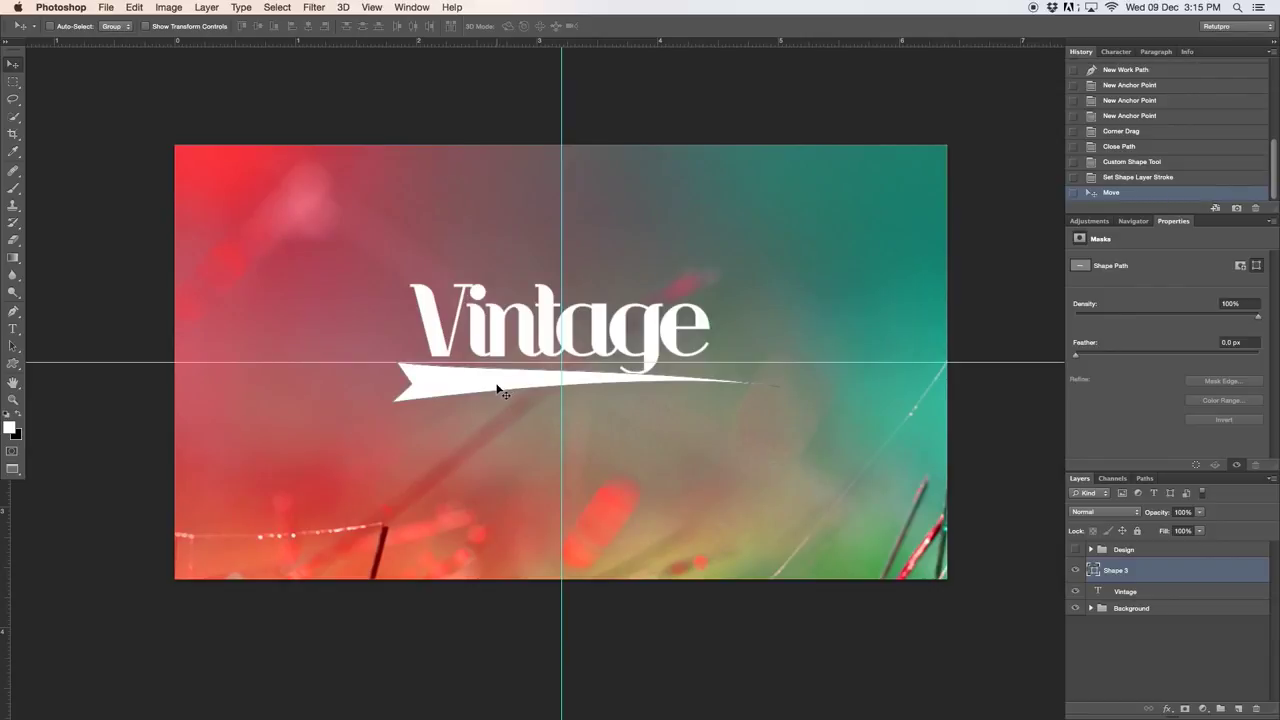
key("super+t")
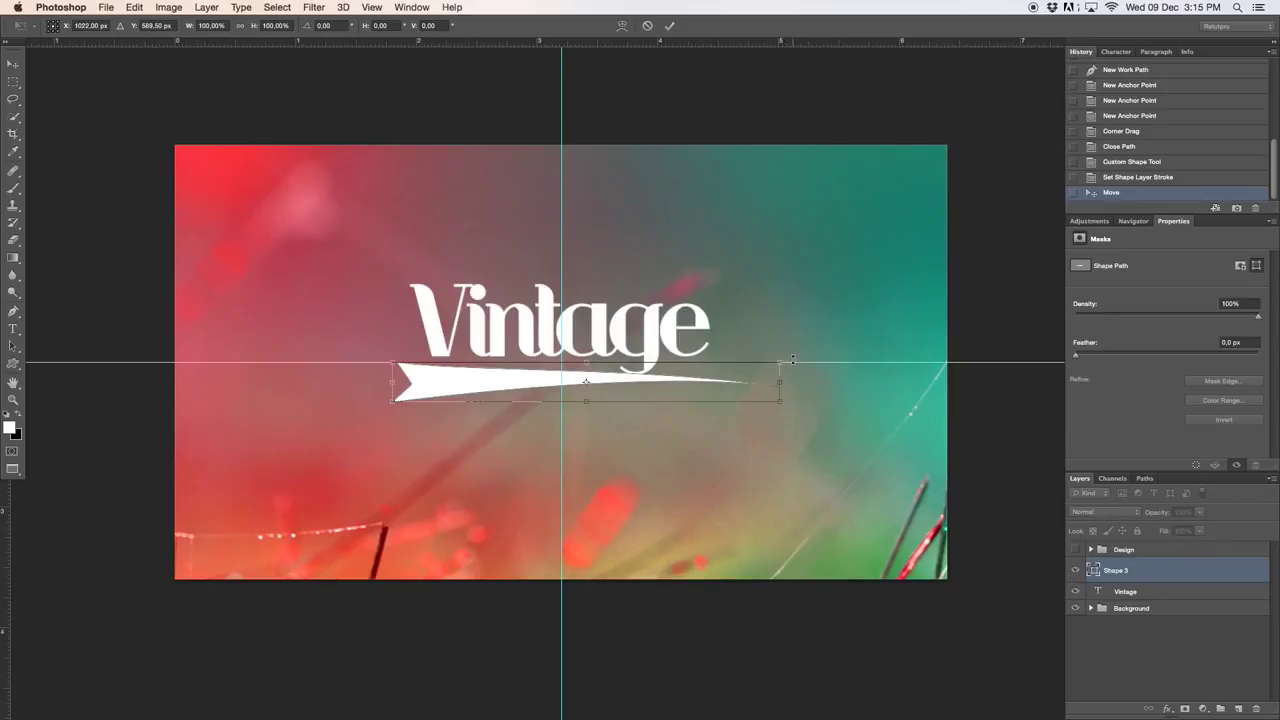
left_click_drag(790, 353, 790, 353)
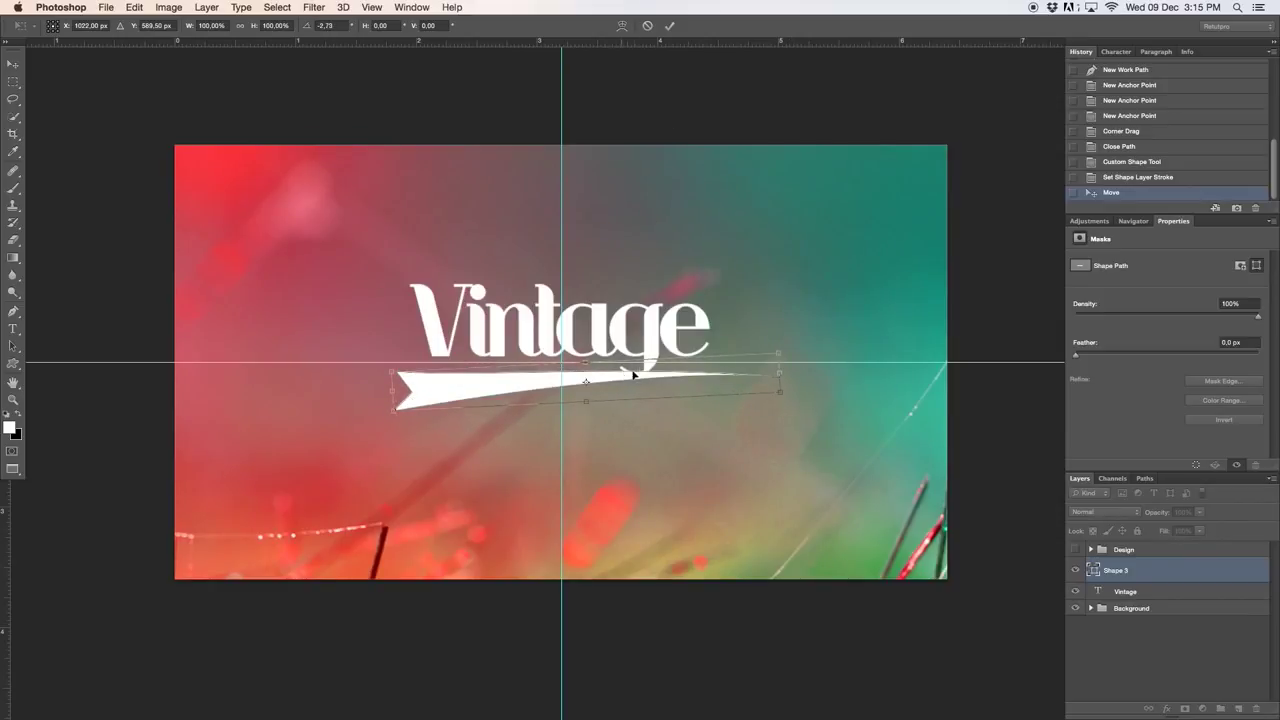
left_click(672, 29)
left_click_drag(606, 414, 598, 407)
left_click_drag(714, 383, 714, 386)
Rotate the ribbon about 1.17° and shift it slightly so it meets the tail of the g.
key("super+t")
left_click_drag(806, 316, 806, 323)
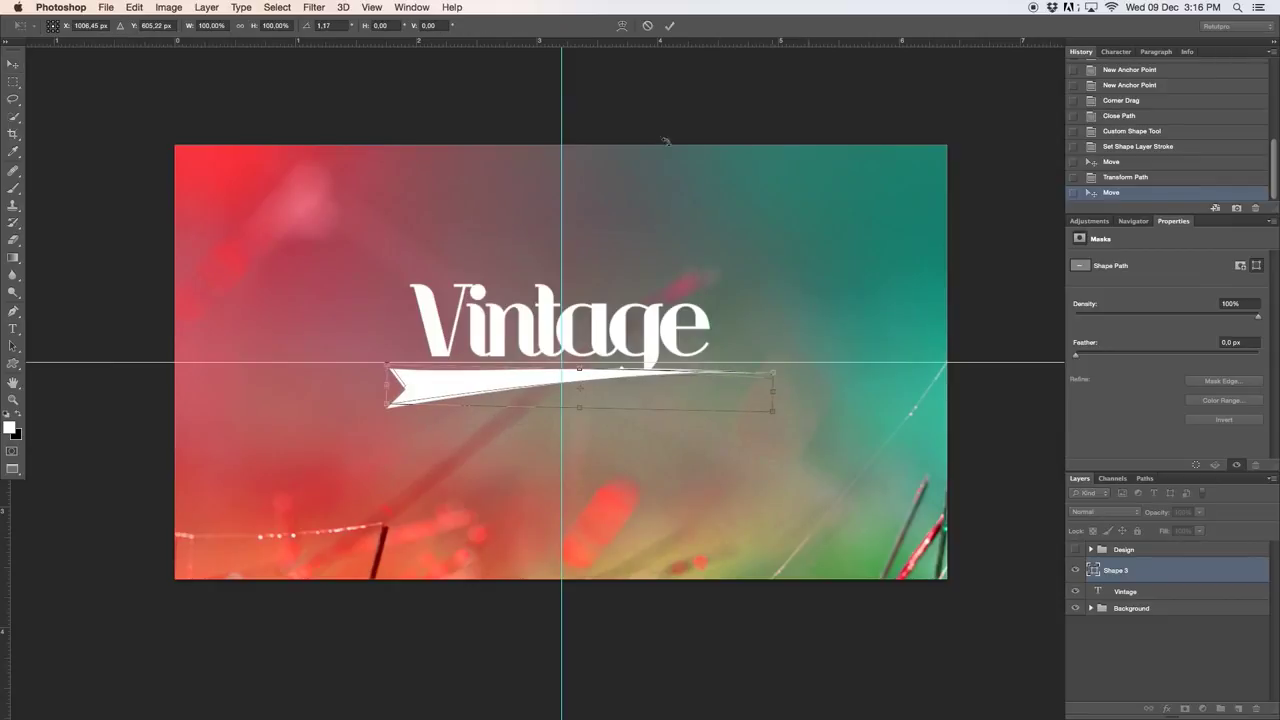
left_click(670, 25)
left_click_drag(590, 400, 593, 400)
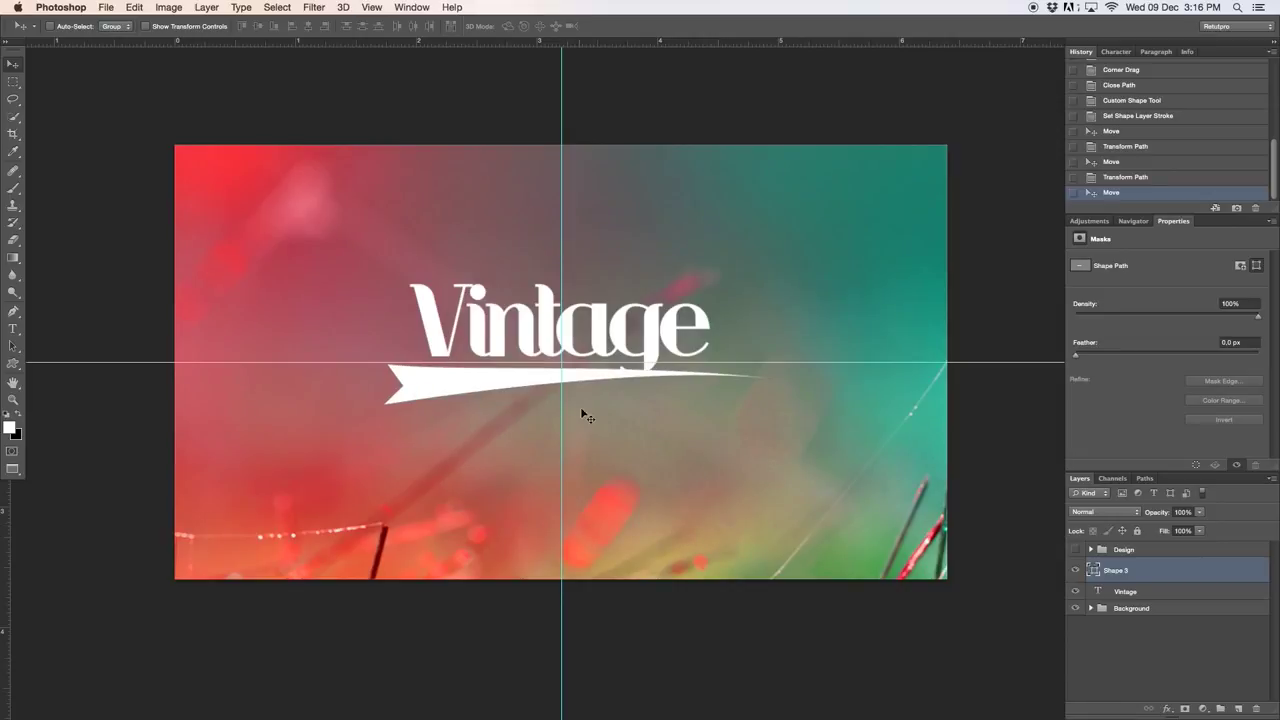
Clear all the guides, and nudge the ribbon slightly to the left beneath Vintage.
left_click(377, 6)
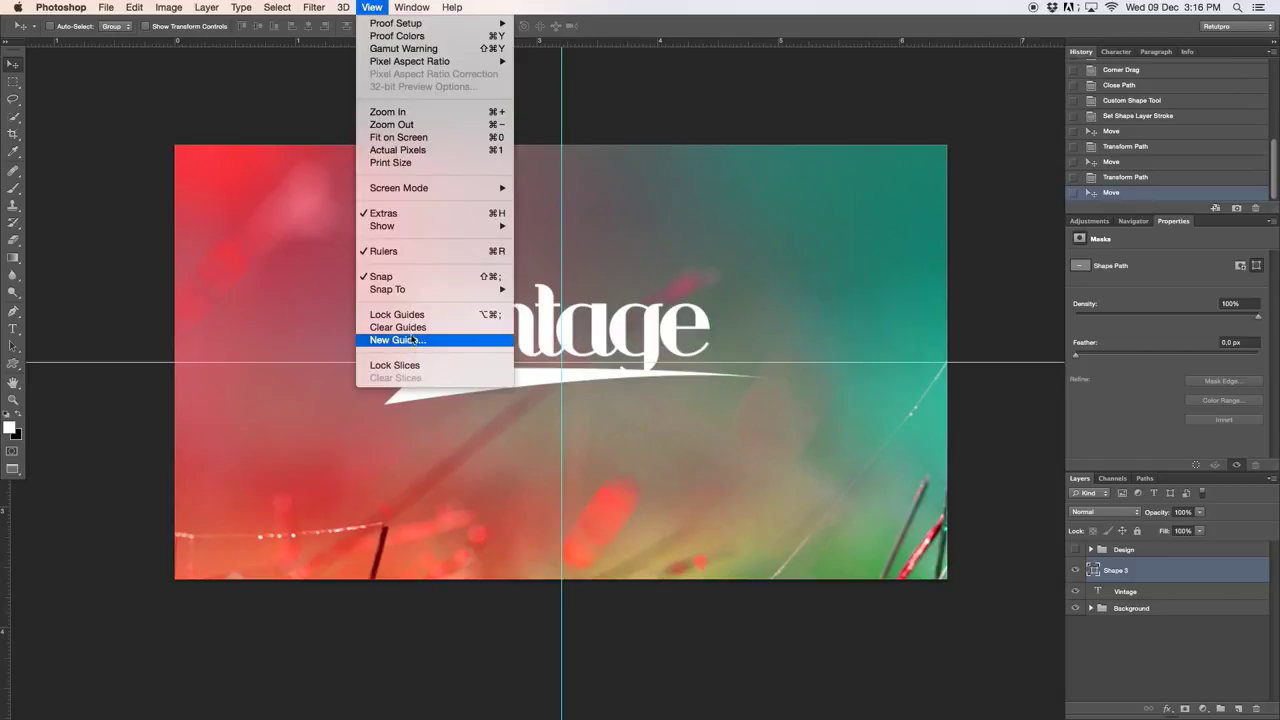
left_click(479, 327)
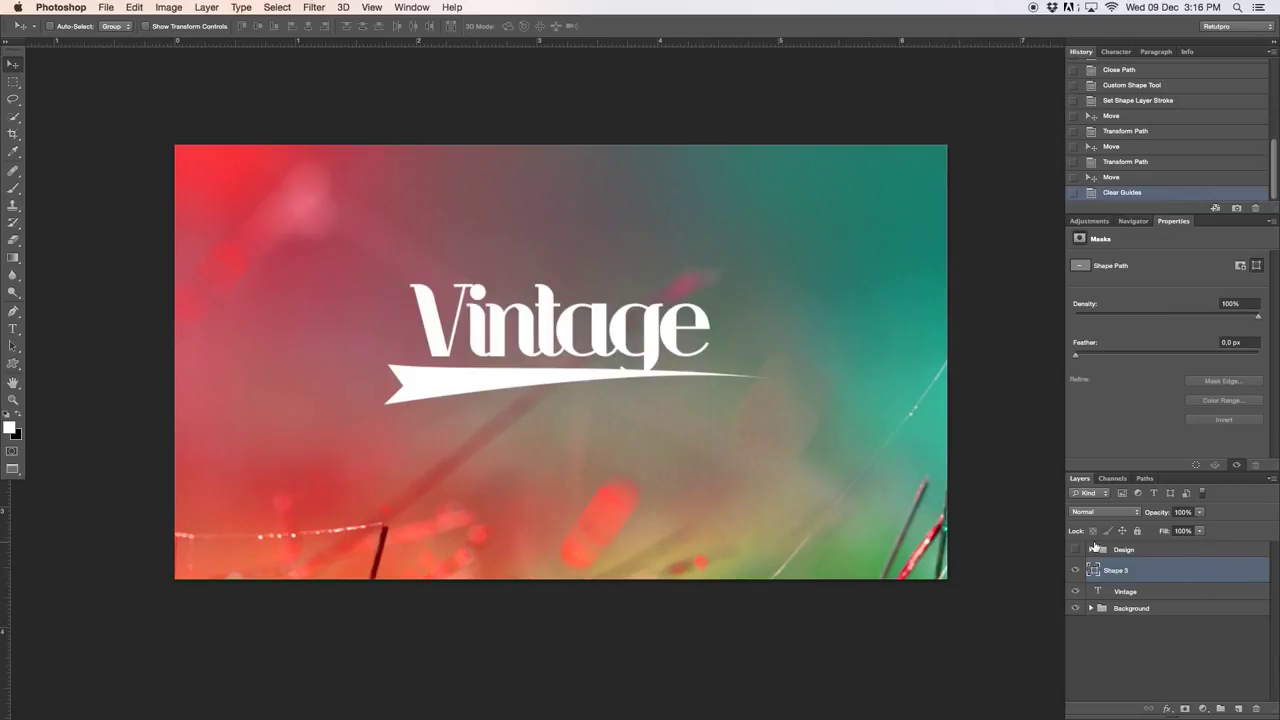
key("Left")
key("Left")
key("Left")
key("Left")
key("Left")
key("Left")
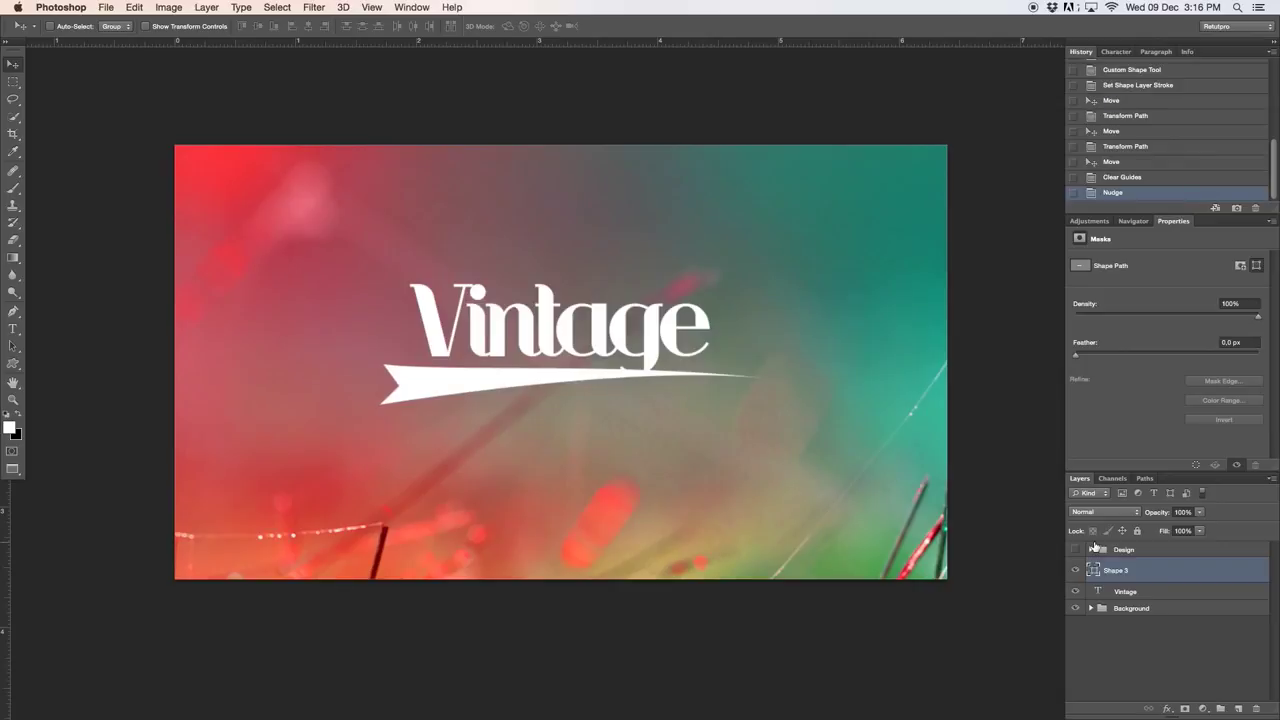
key("Left")
key("Left")
Rasterize the ribbon layer, and clear an elliptical area about 0.3 inch wide from it around the tail of the g.
right_click(1136, 577)
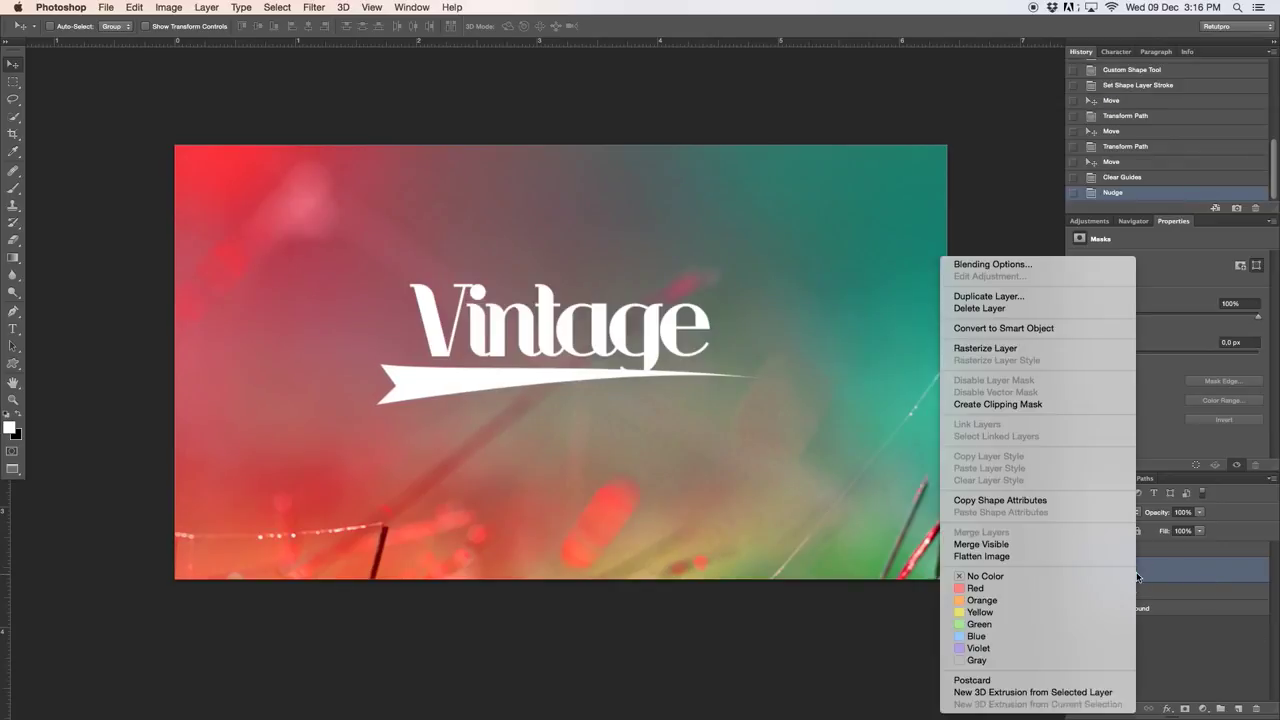
left_click(981, 349)
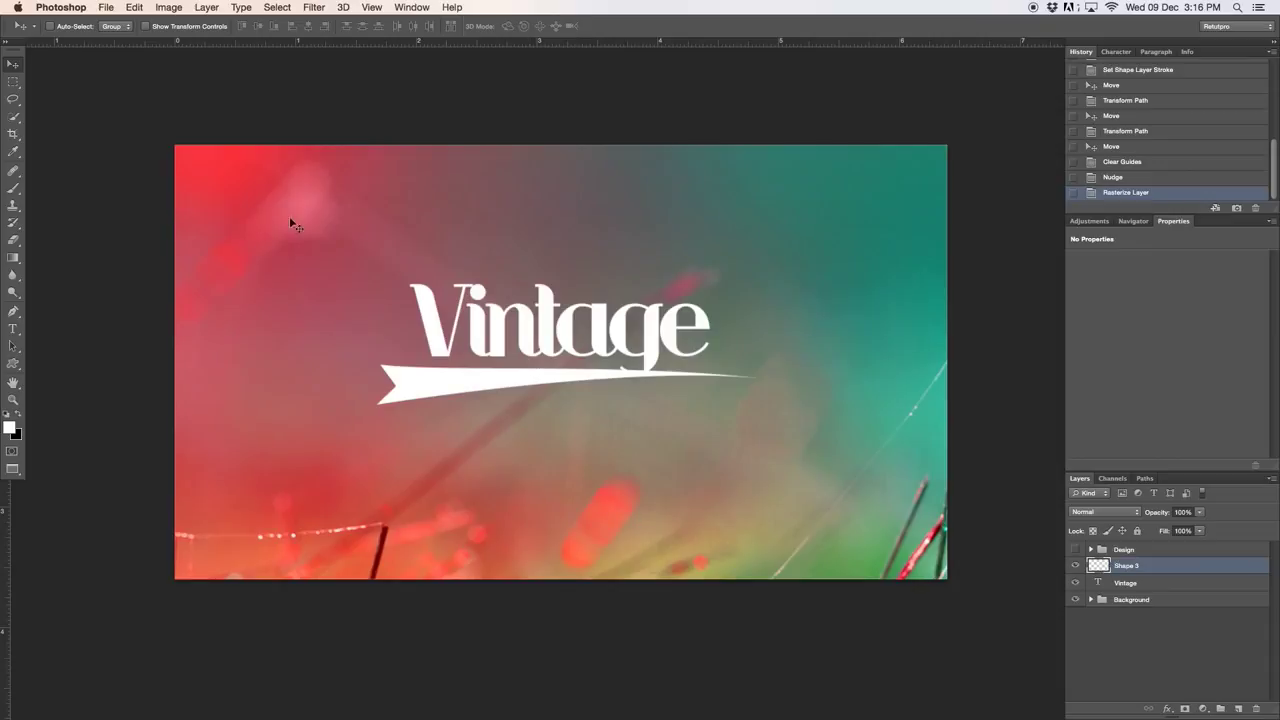
left_click(13, 81)
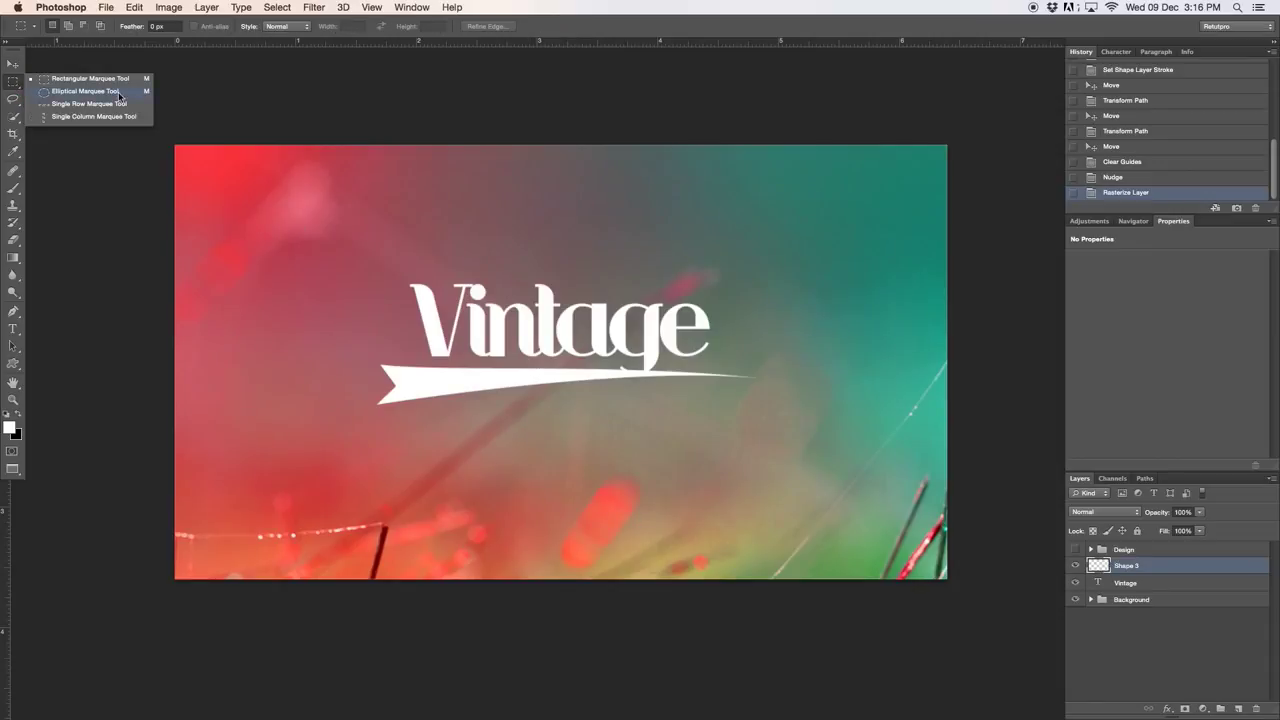
left_click(83, 95)
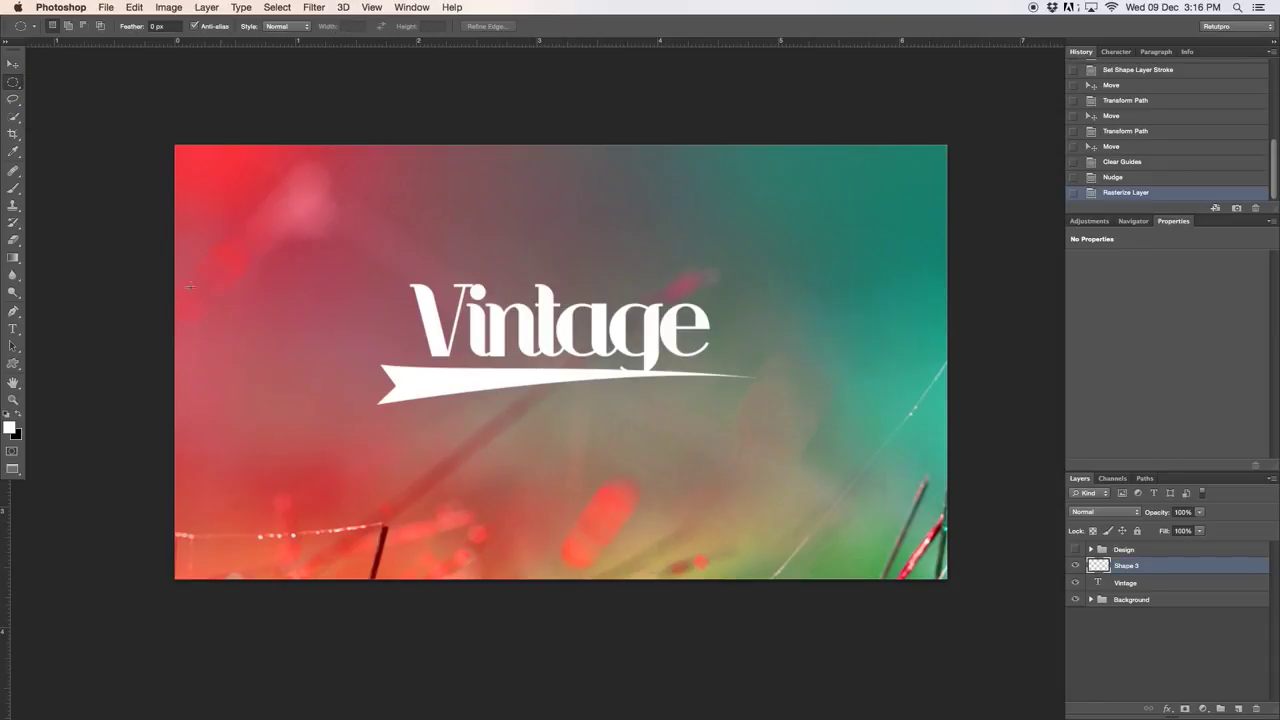
key("z")
left_click_drag(672, 375, 723, 376)
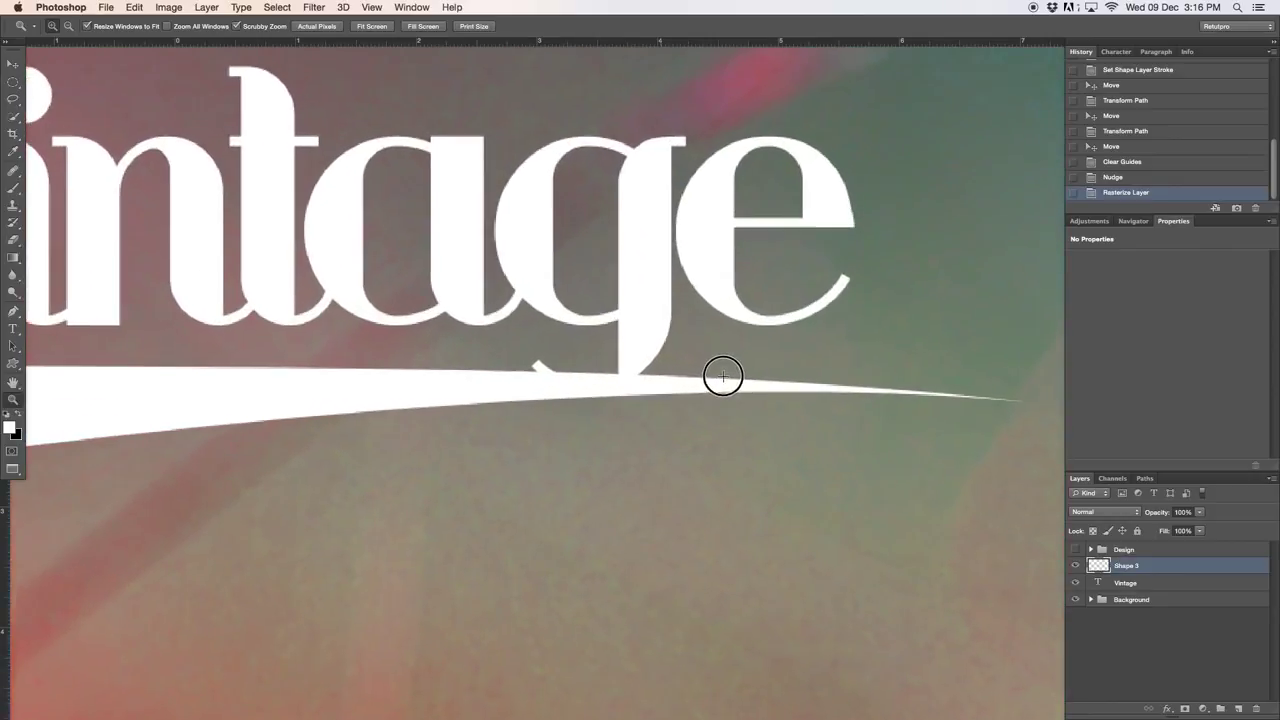
left_click(13, 81)
left_click_drag(517, 349, 610, 369)
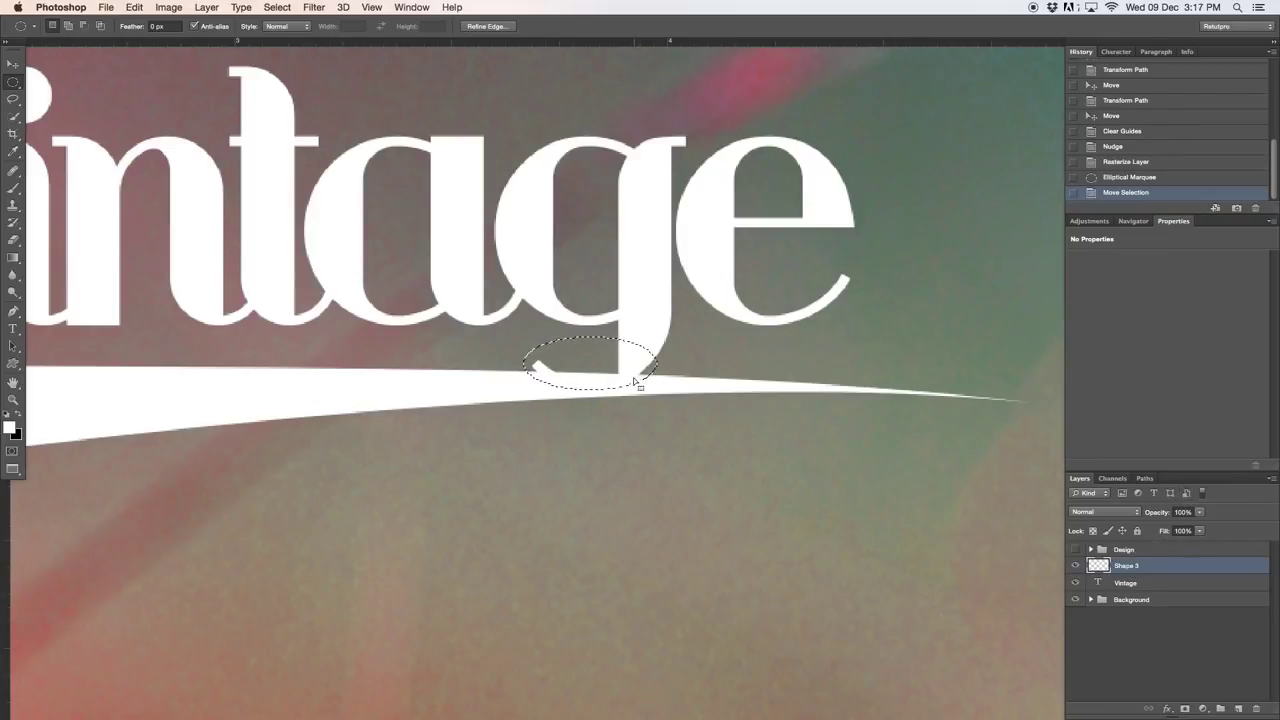
key("Delete")
key("ctrl+d")
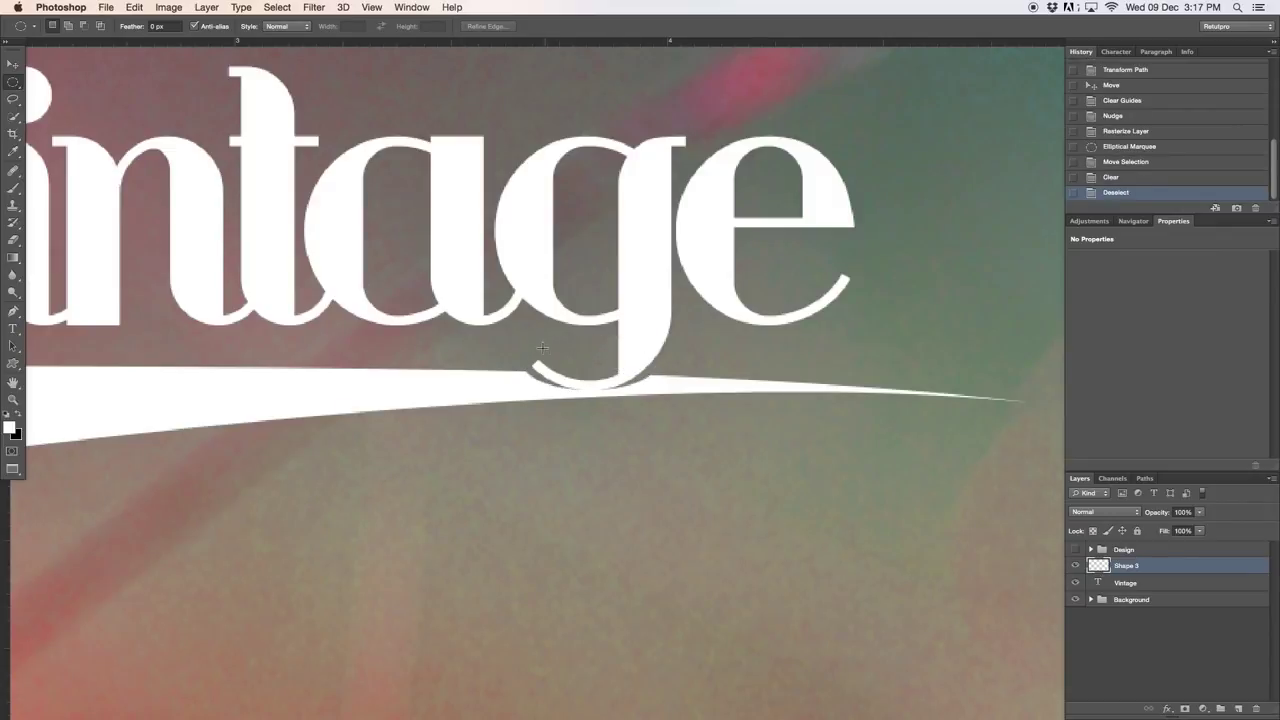
Clear more of the ribbon along the g's tail with an elliptical selection about 0.25 inch wide to widen the gap, and deselect.
left_click_drag(526, 349, 633, 277)
key("Delete")
key("Delete")
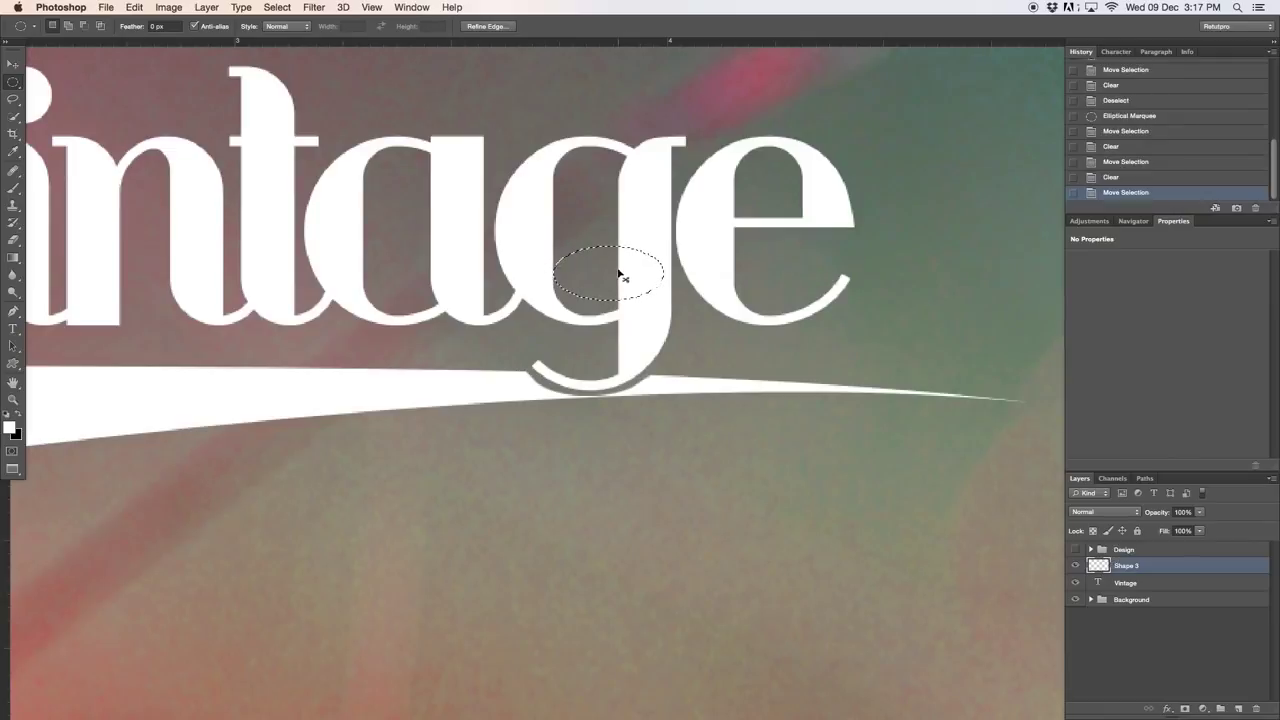
key("super+d")
Compare the current lettering and ribbon with the finished Design group by toggling their visibility, hiding the group again.
key("z")
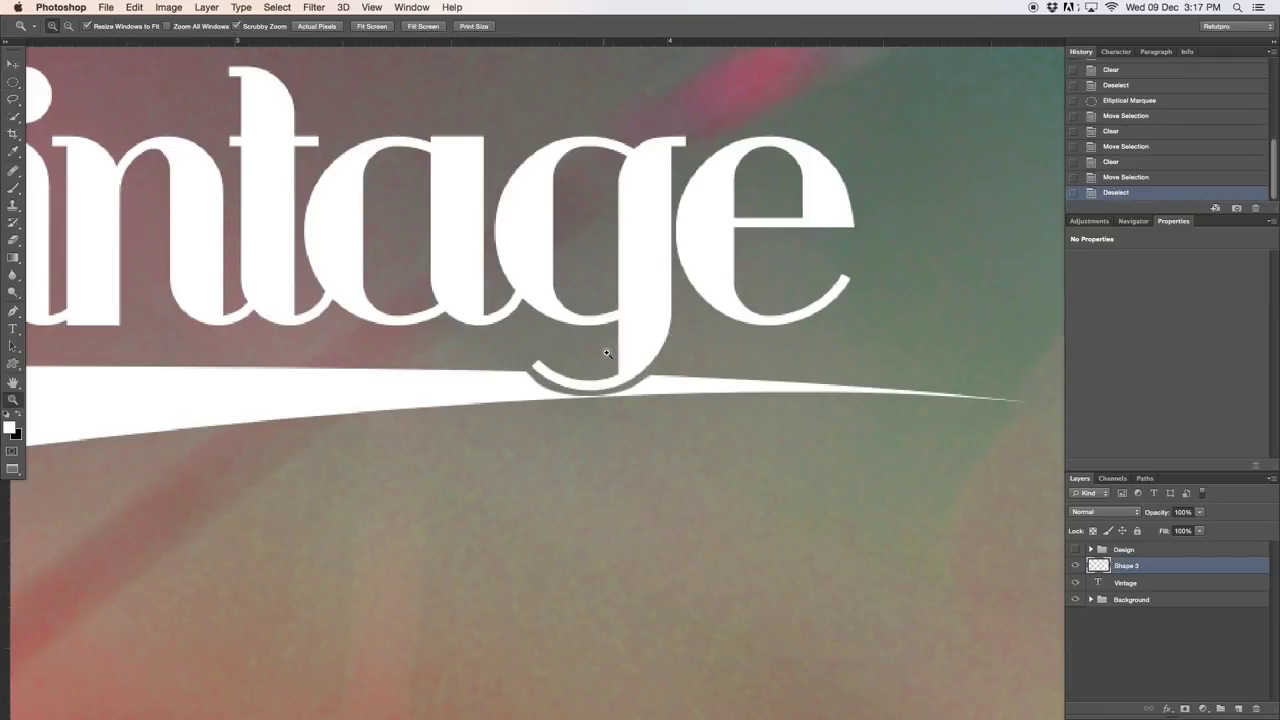
left_click_drag(617, 341, 560, 347)
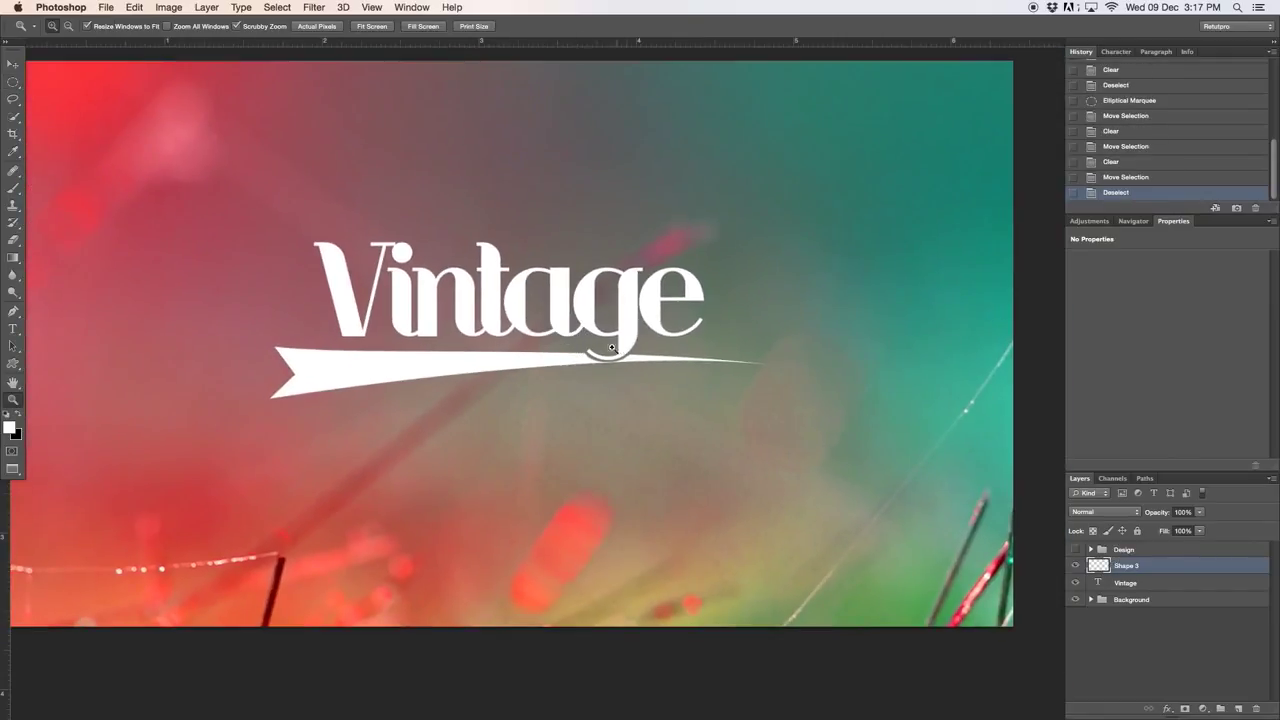
left_click_drag(656, 367, 576, 360)
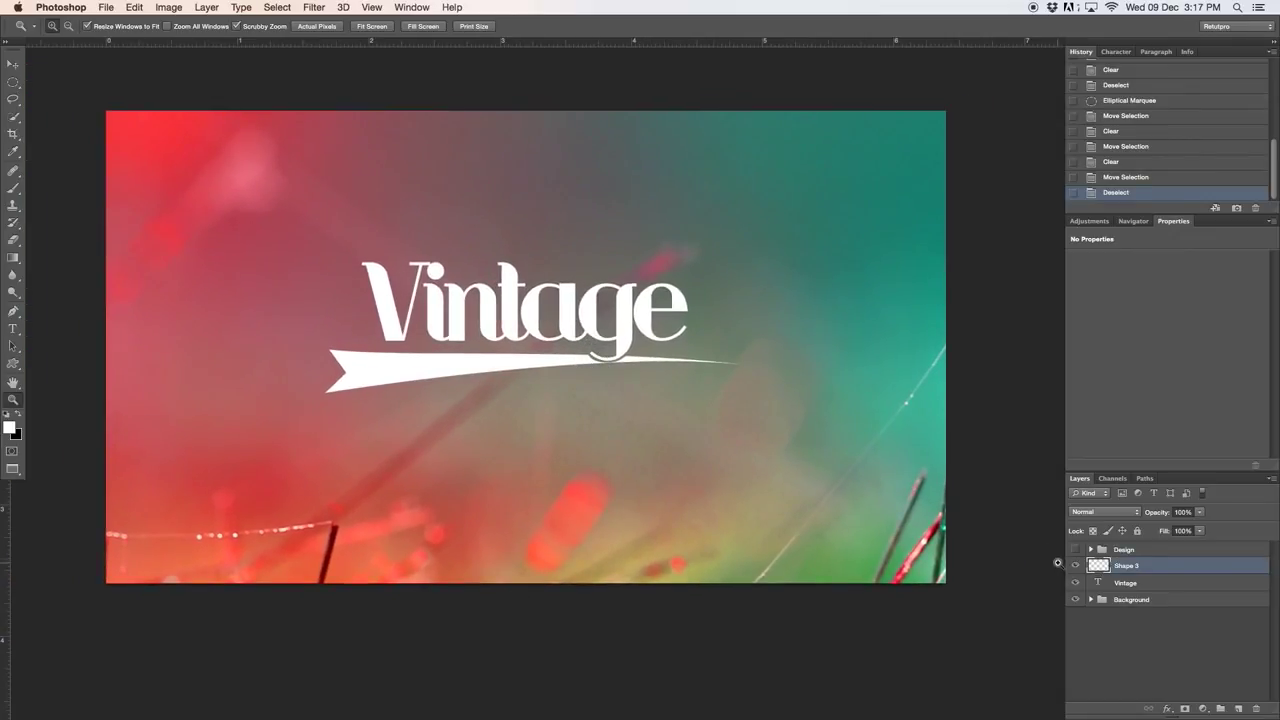
left_click(1075, 566)
left_click(1075, 583)
left_click(1075, 550)
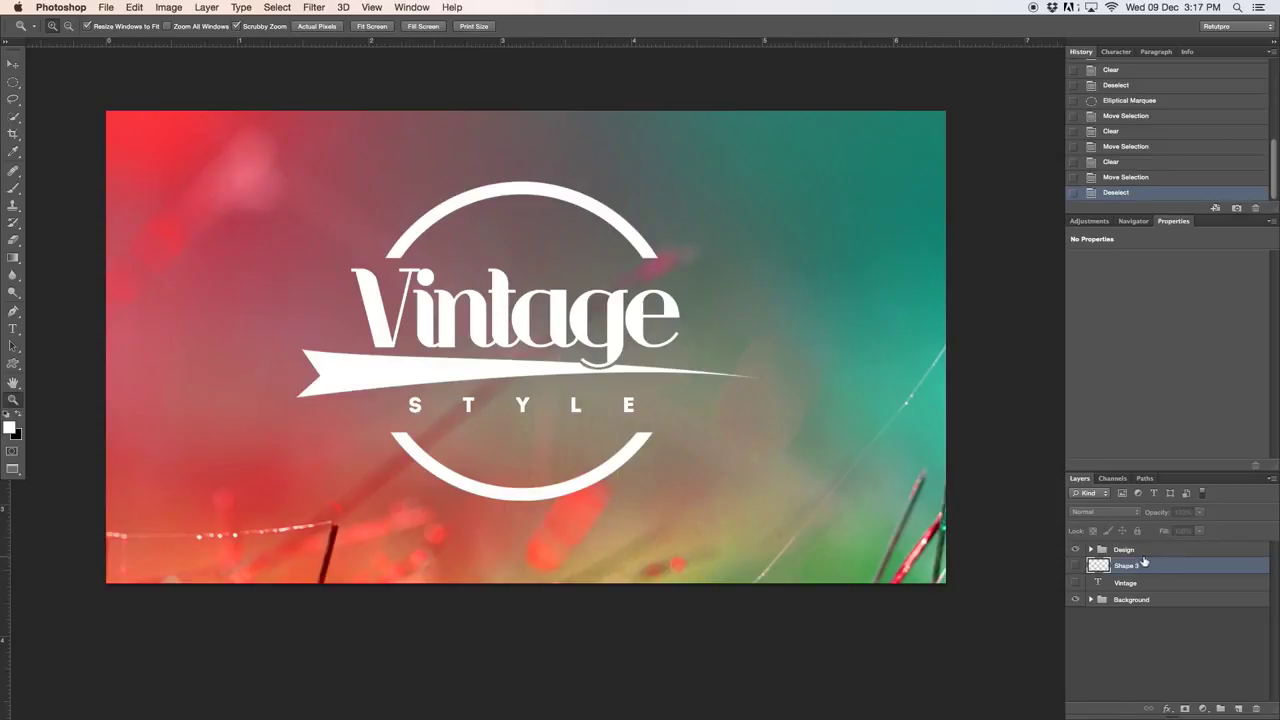
left_click(1075, 566)
left_click(1075, 583)
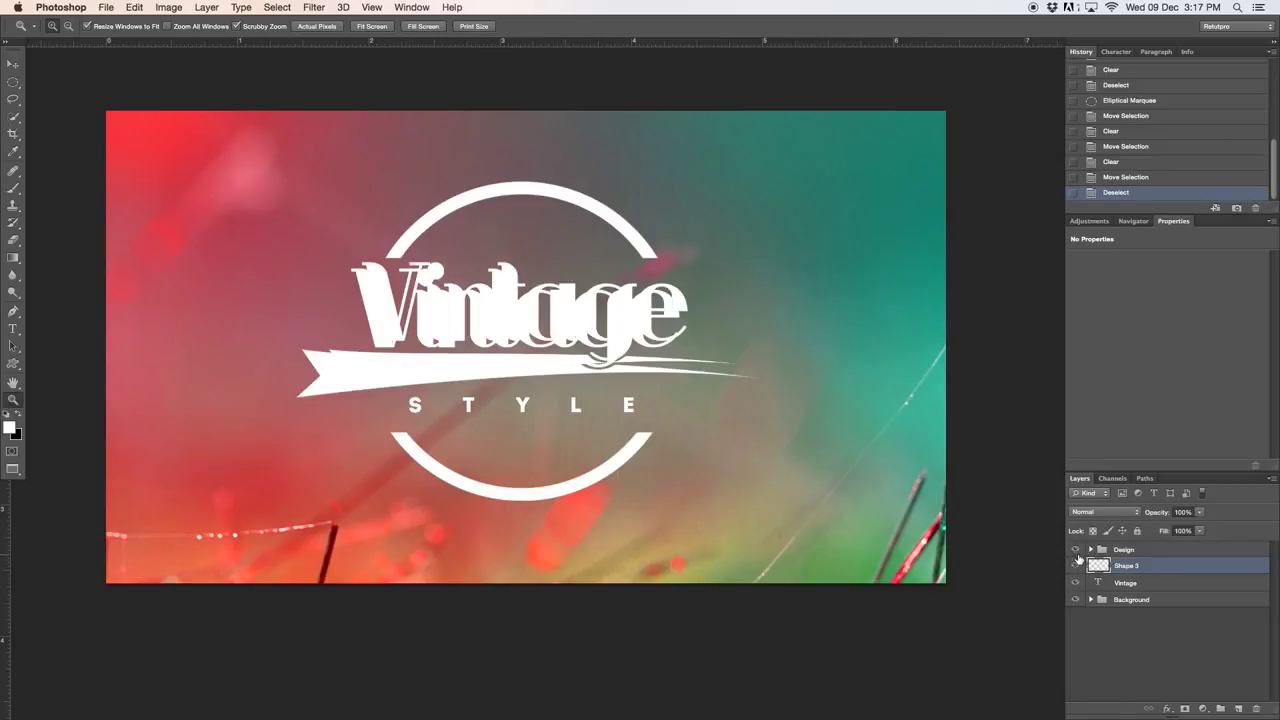
left_click(1075, 550)
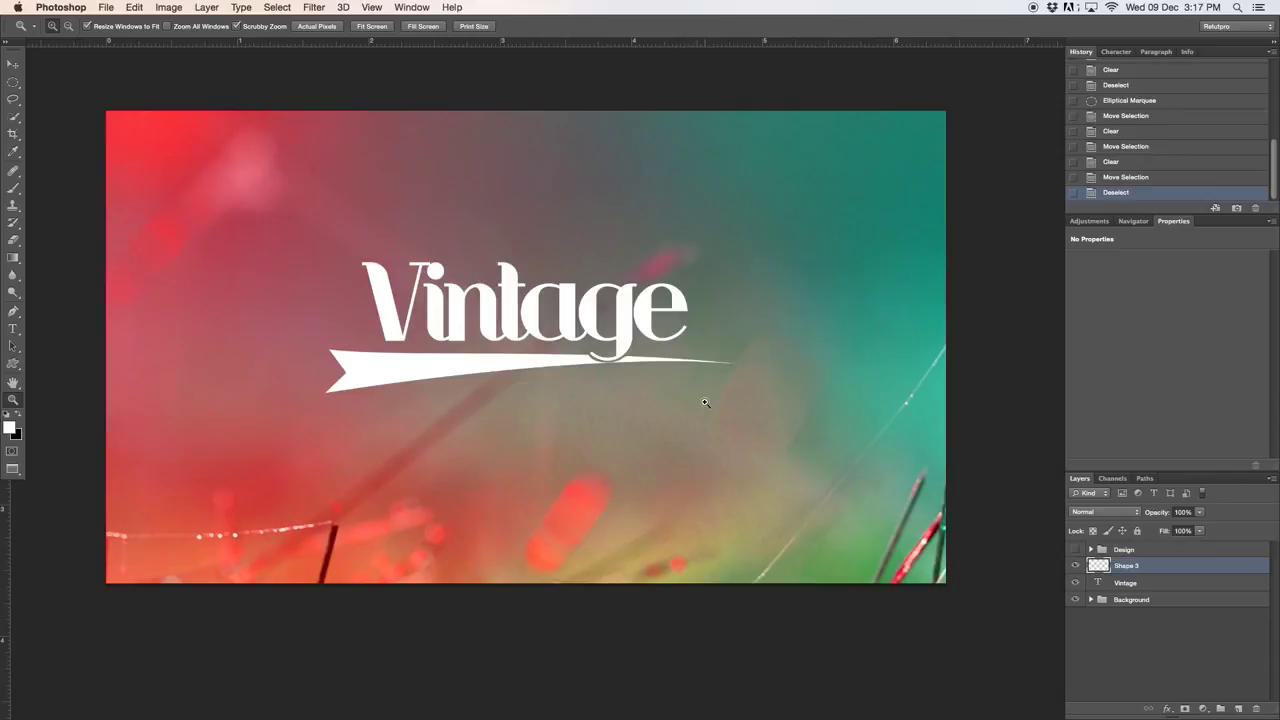
Add a paragraph text box about 2.4 inches wide below the ribbon with the word STYLE at 11 pt.
key("t")
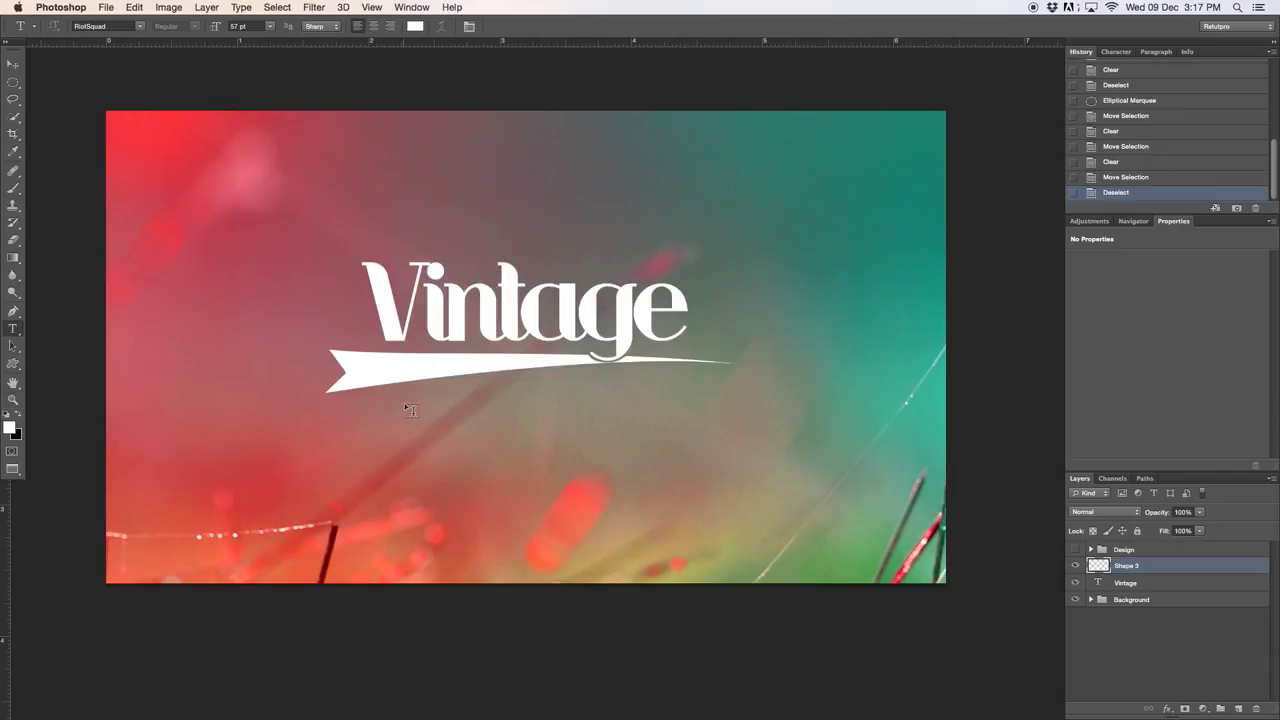
left_click_drag(384, 392, 704, 461)
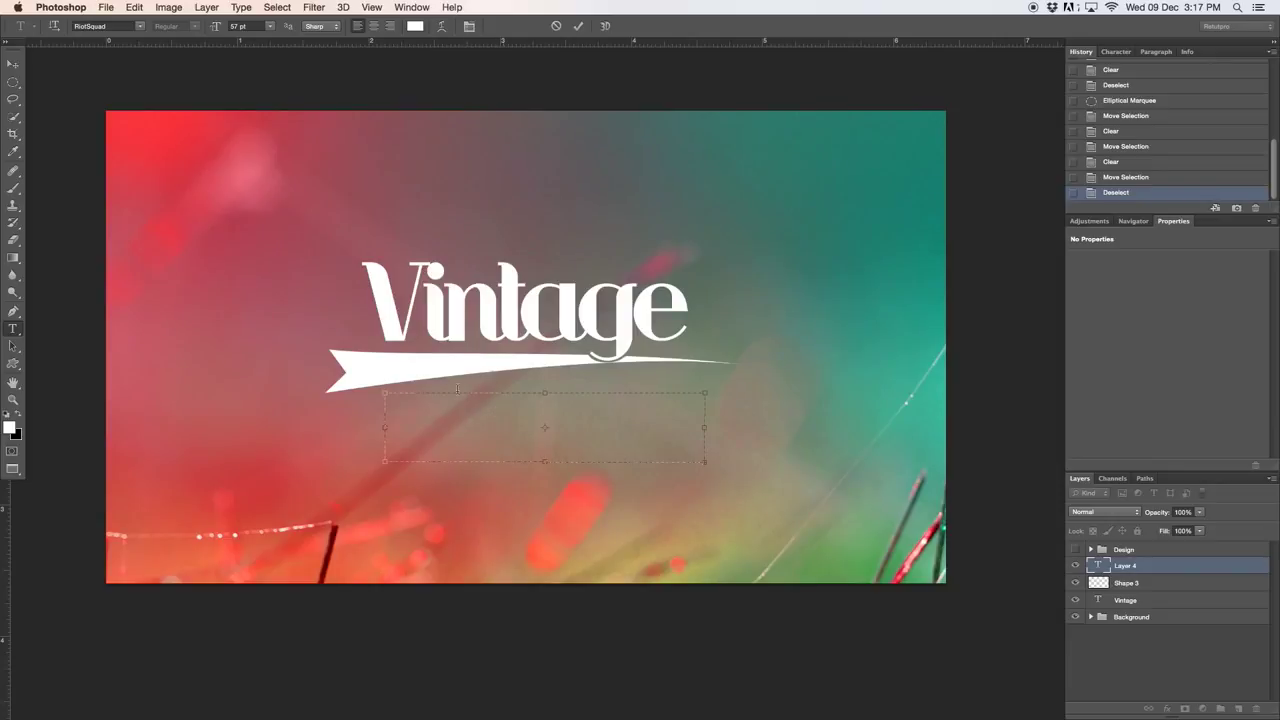
left_click(204, 28)
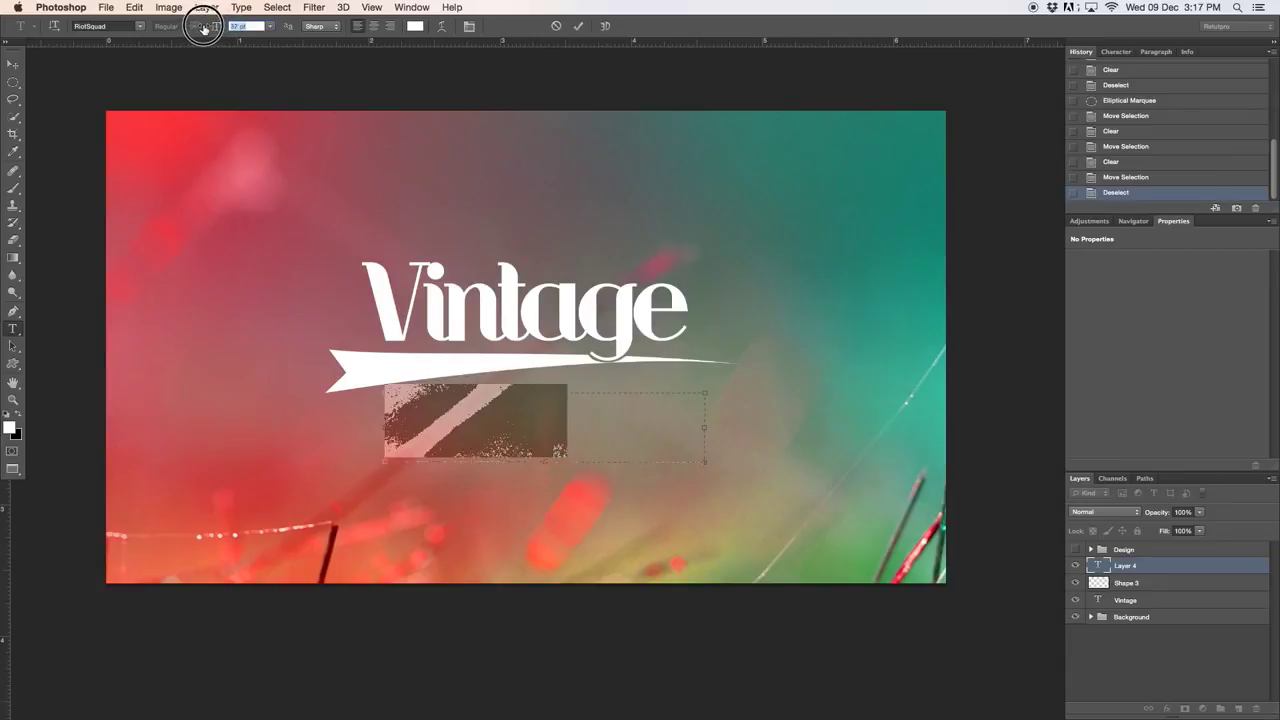
left_click_drag(204, 28, 194, 26)
left_click_drag(195, 25, 192, 24)
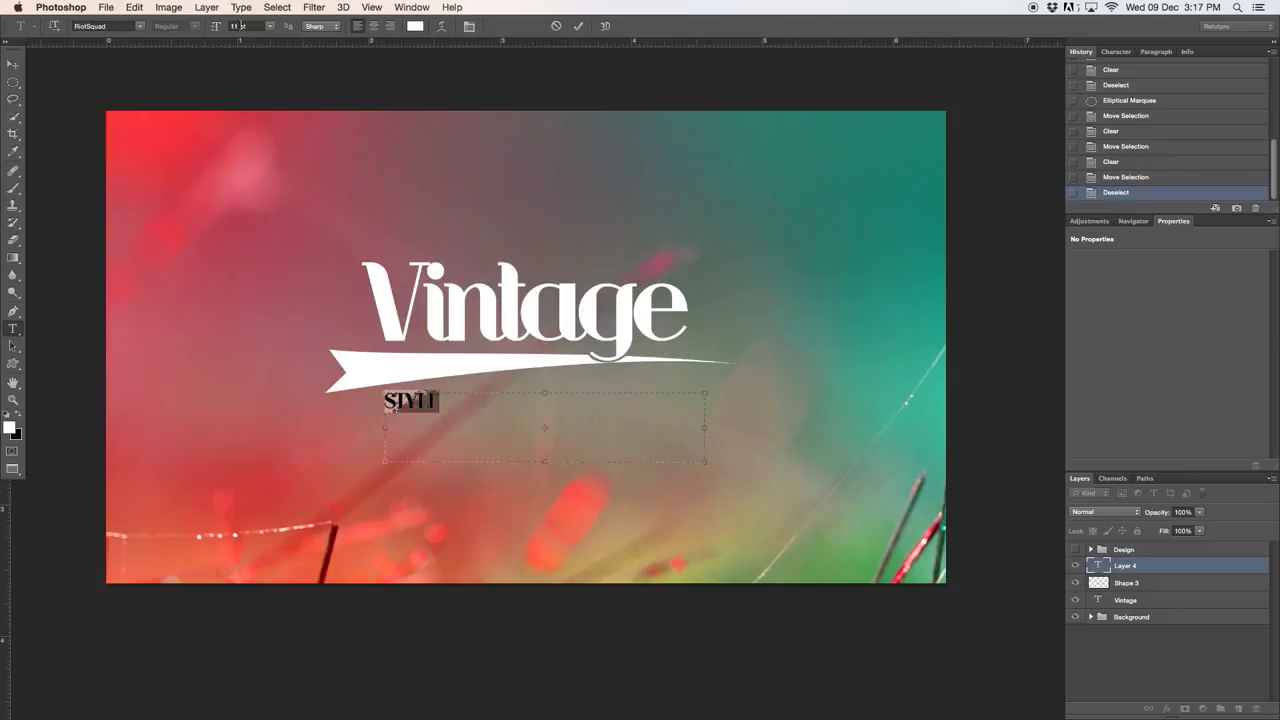
Change the font of the STYLE text to Intro.
left_click(139, 26)
scroll(139, 31, "up", 15)
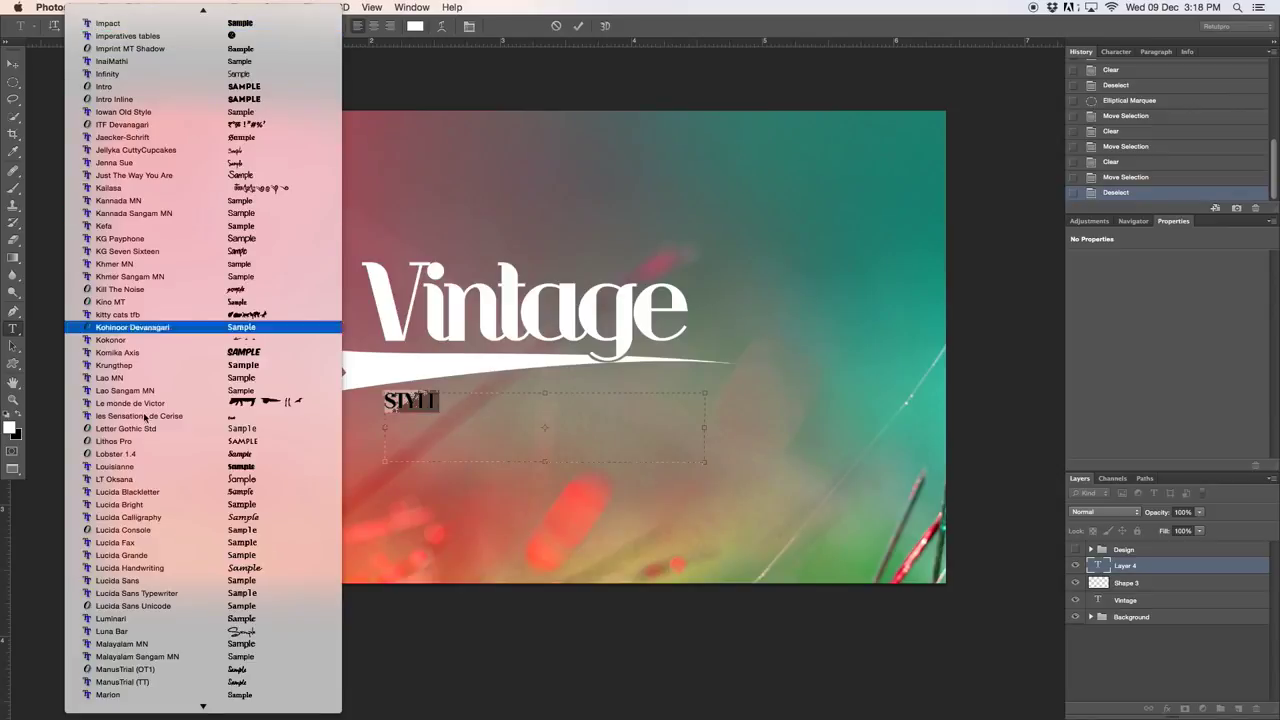
left_click(104, 86)
left_click(451, 400)
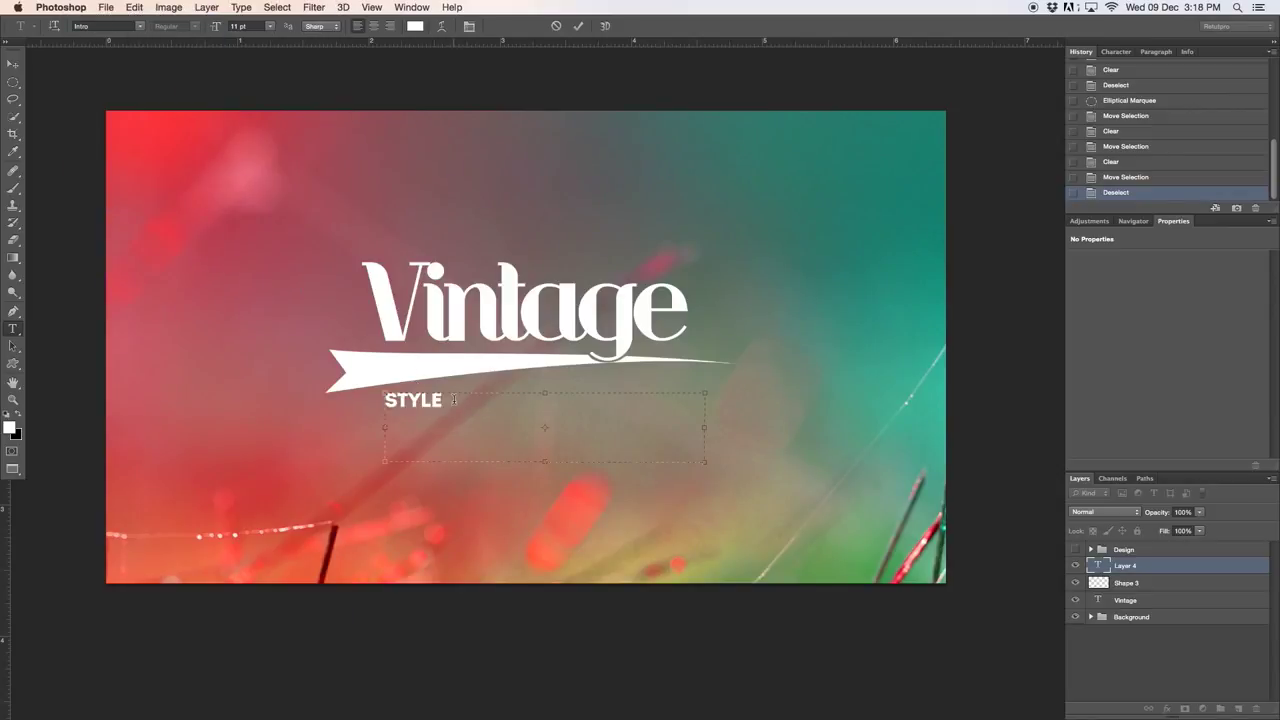
Set the tracking of the STYLE text to 1840 to spread its letters widely.
left_click_drag(452, 401, 386, 406)
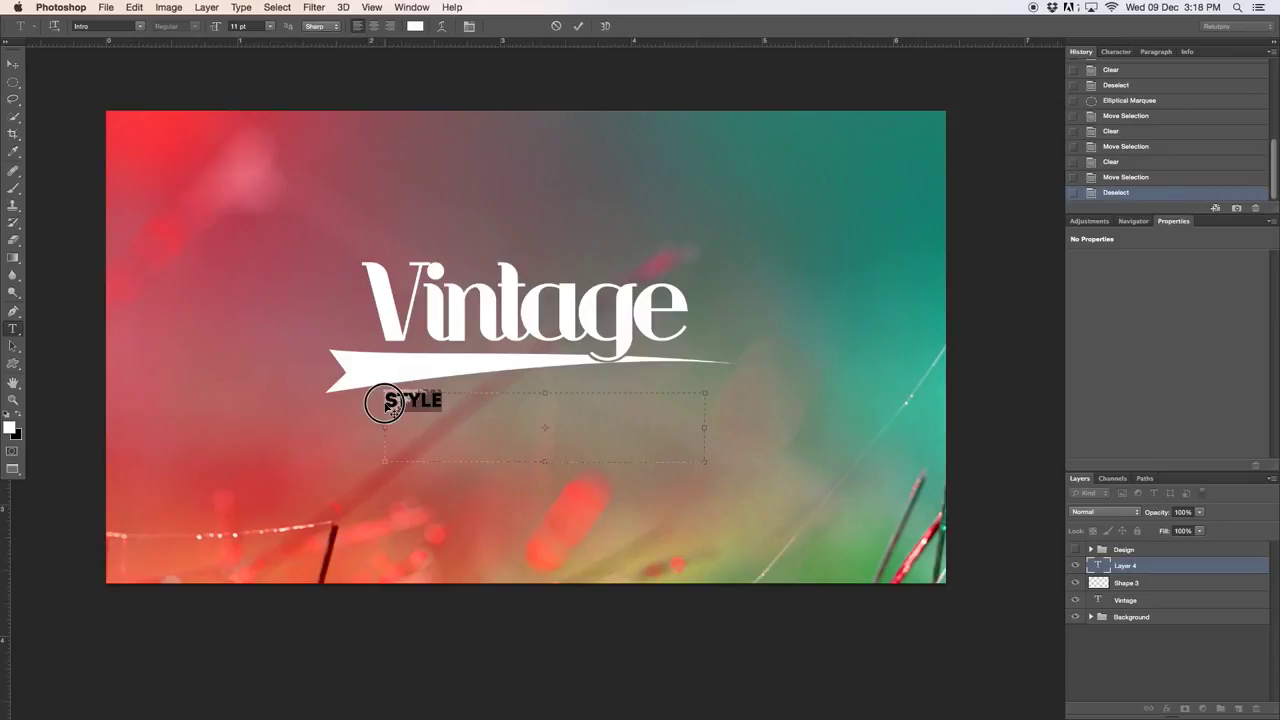
left_click(1119, 54)
left_click(1174, 98)
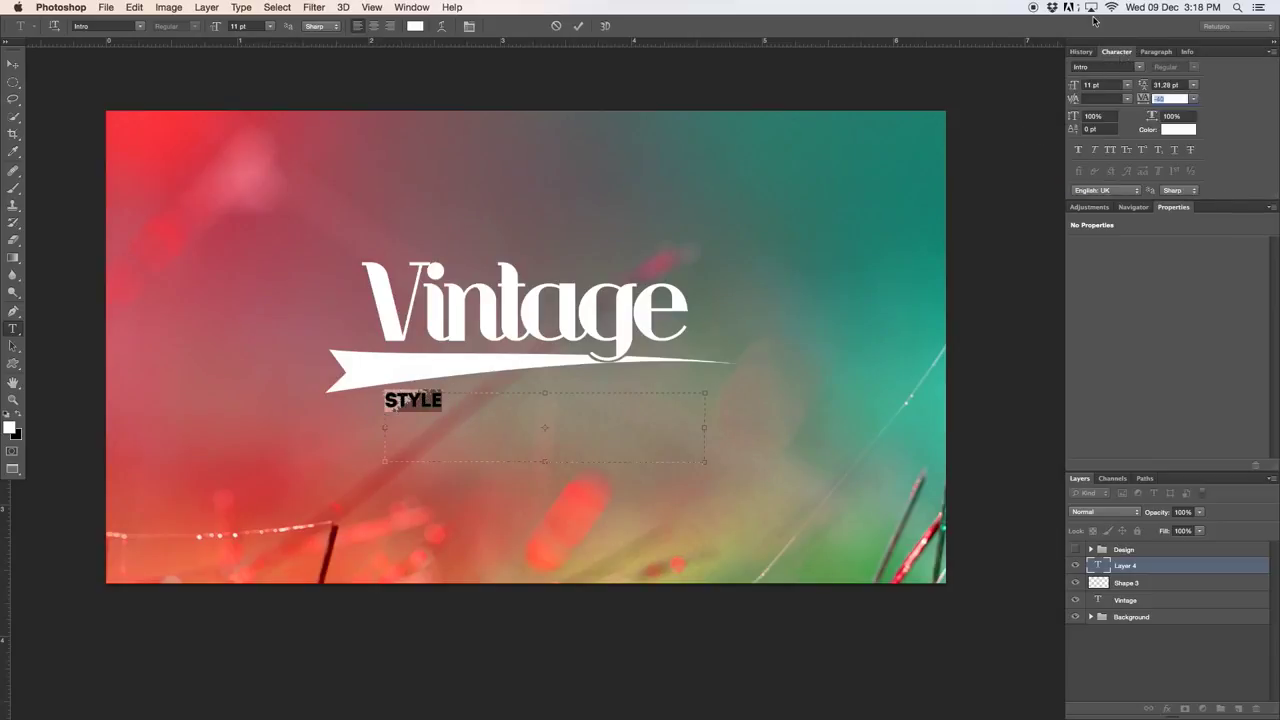
type("0")
key("Return")
left_click_drag(1145, 99, 1204, 106)
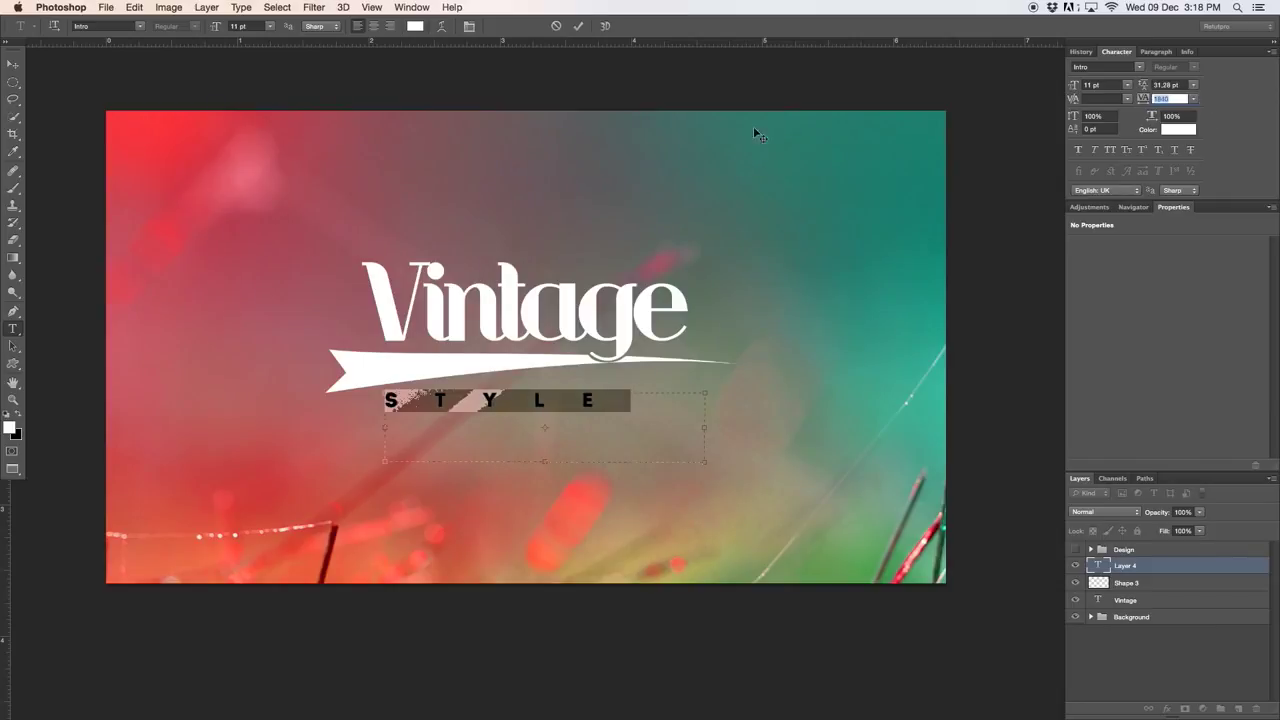
Commit the STYLE text and centre it beneath the ribbon and Vintage lettering.
left_click(583, 24)
left_click(13, 63)
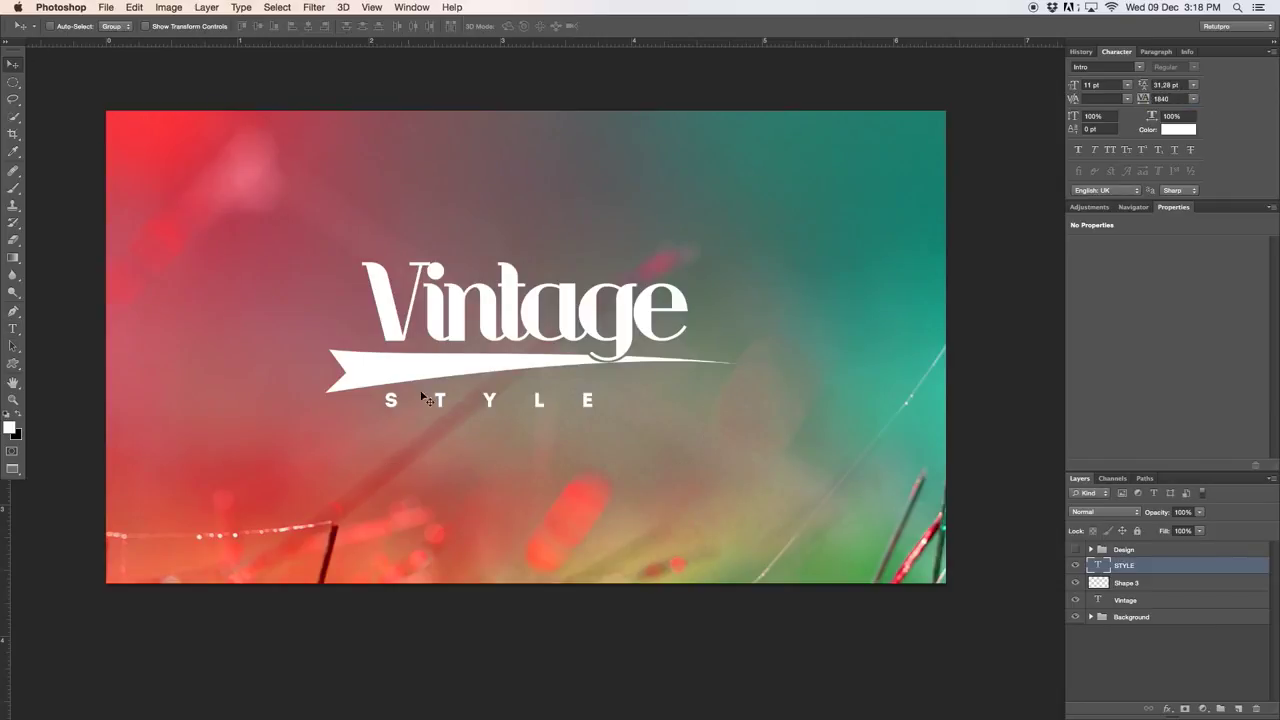
left_click_drag(430, 399, 547, 364)
key("z")
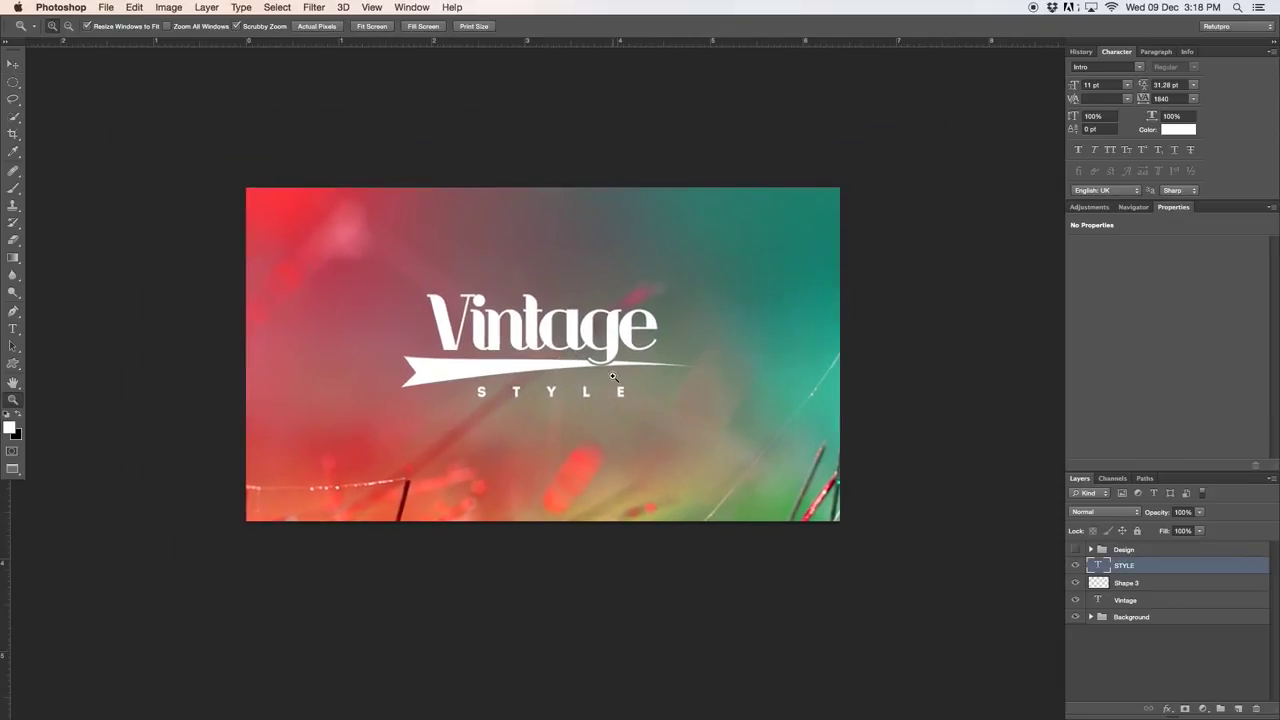
On a new layer, draw a thin circular ring custom shape about 736 px wide around the lettering.
left_click(1240, 708)
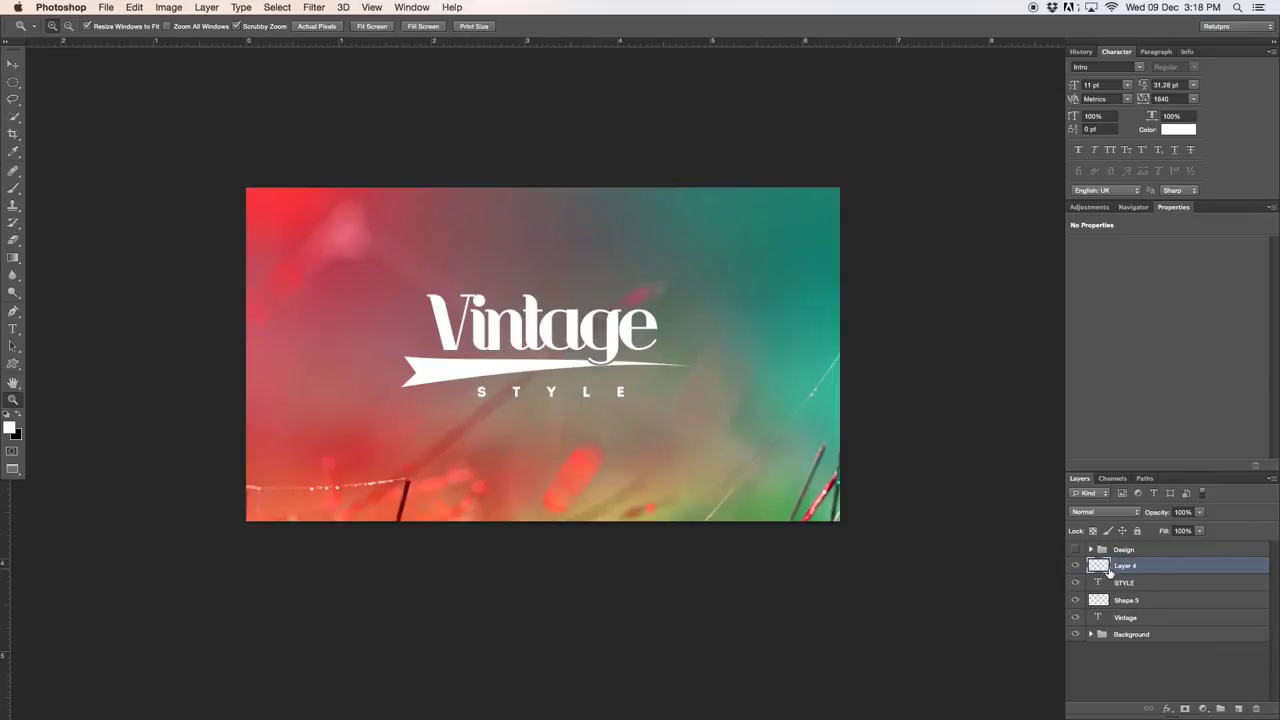
left_click(14, 364)
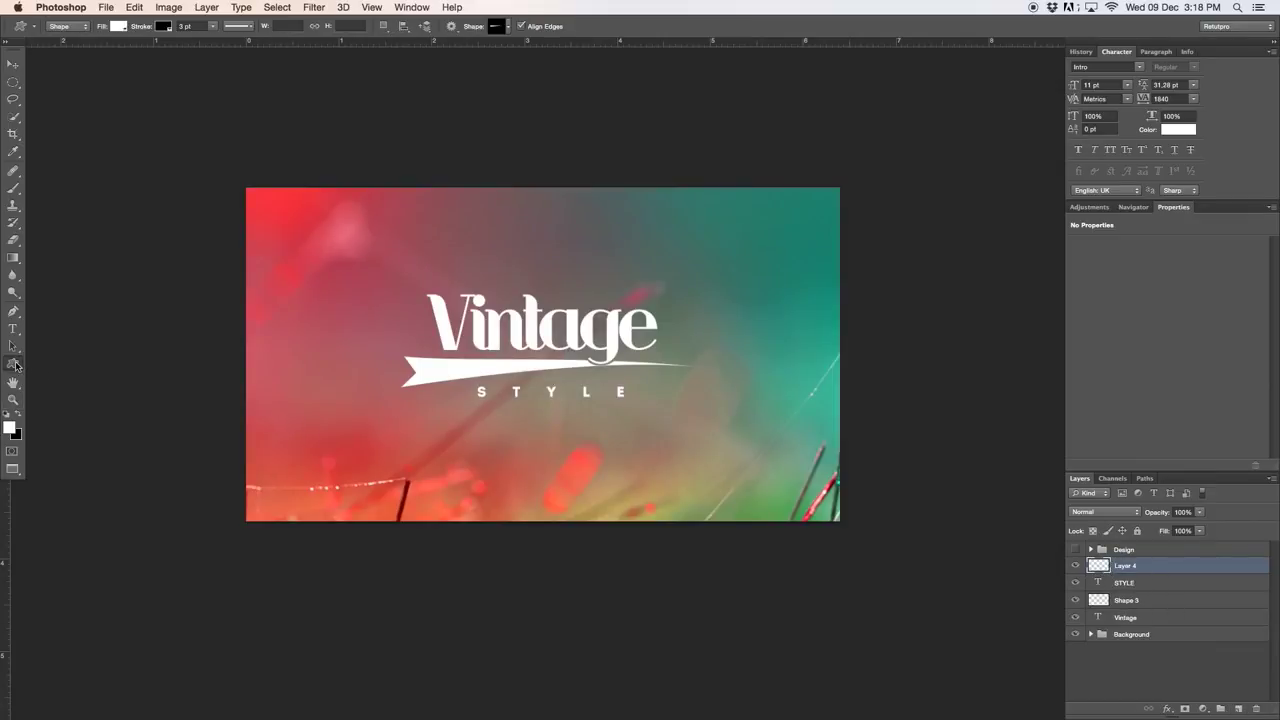
left_click(68, 424)
left_click(507, 27)
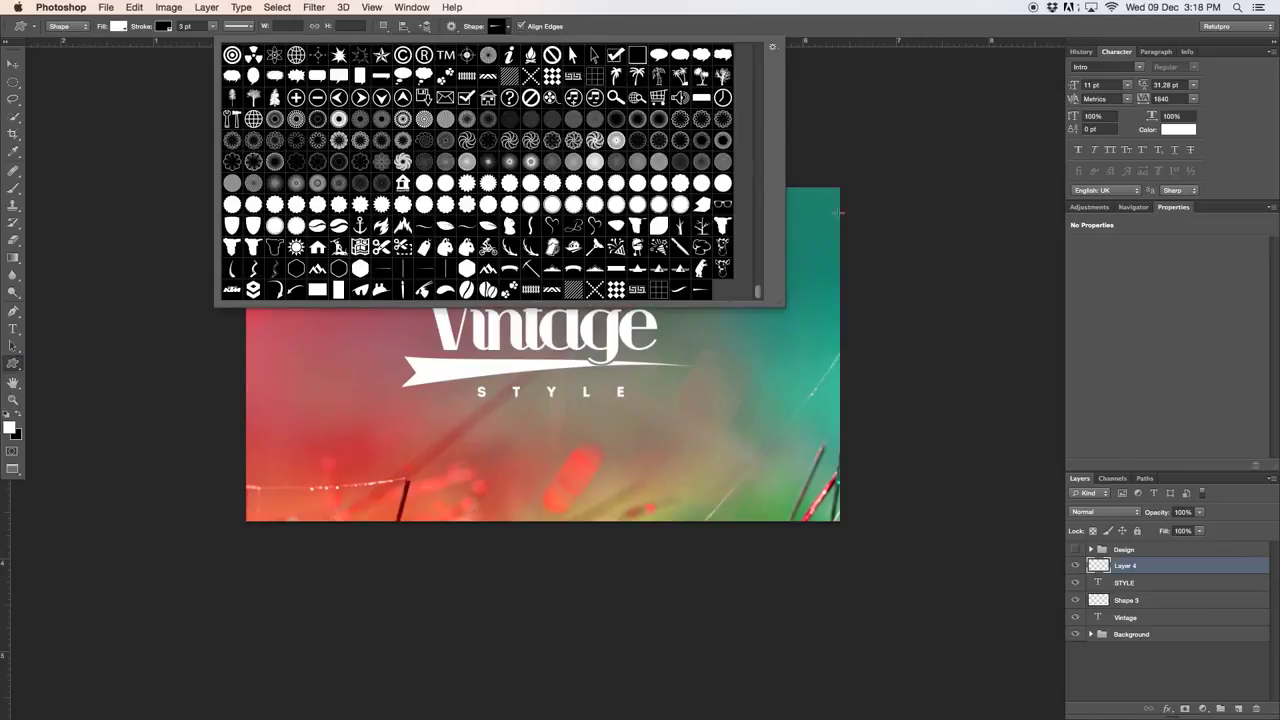
left_click_drag(757, 293, 745, 43)
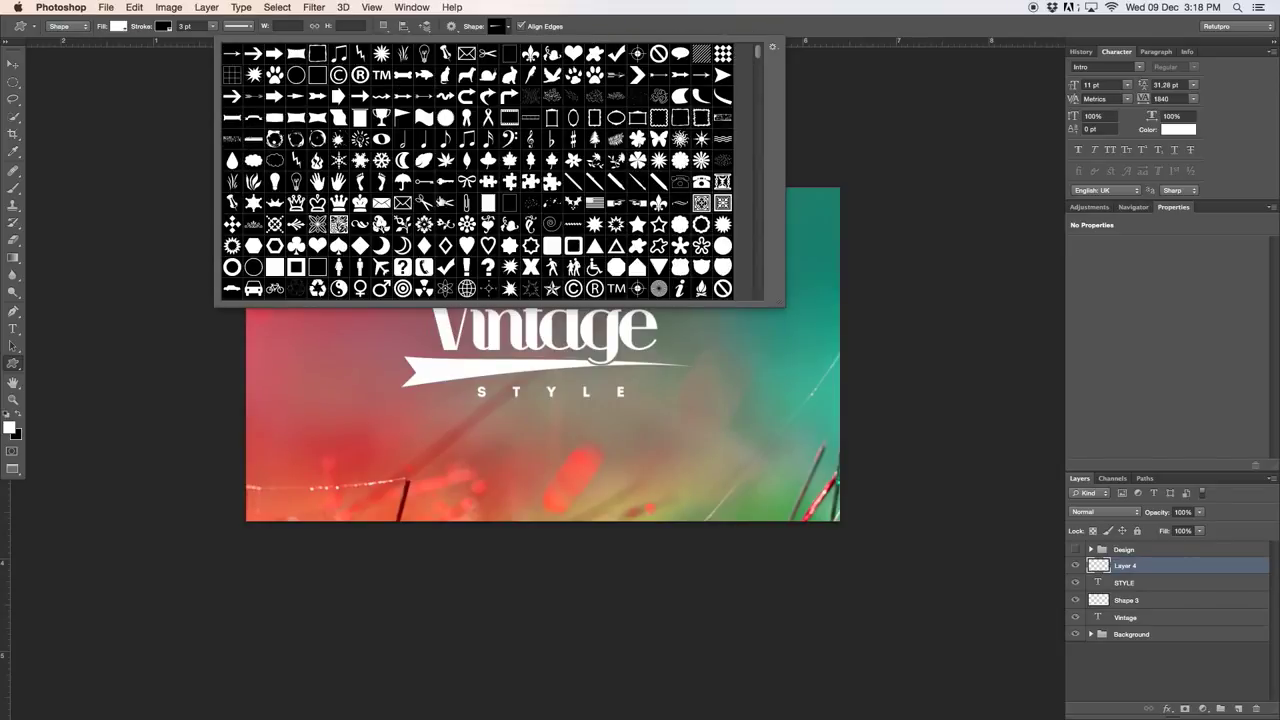
left_click(253, 267)
double_click(254, 266)
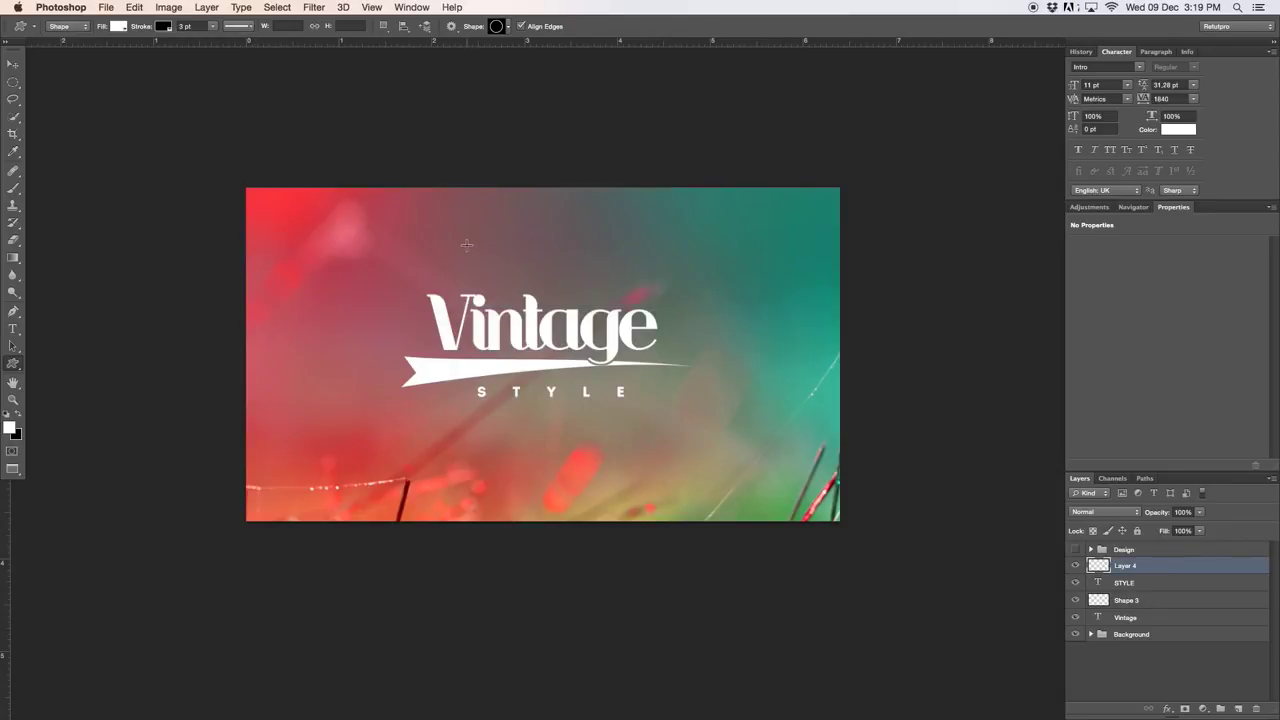
left_click_drag(449, 244, 680, 468)
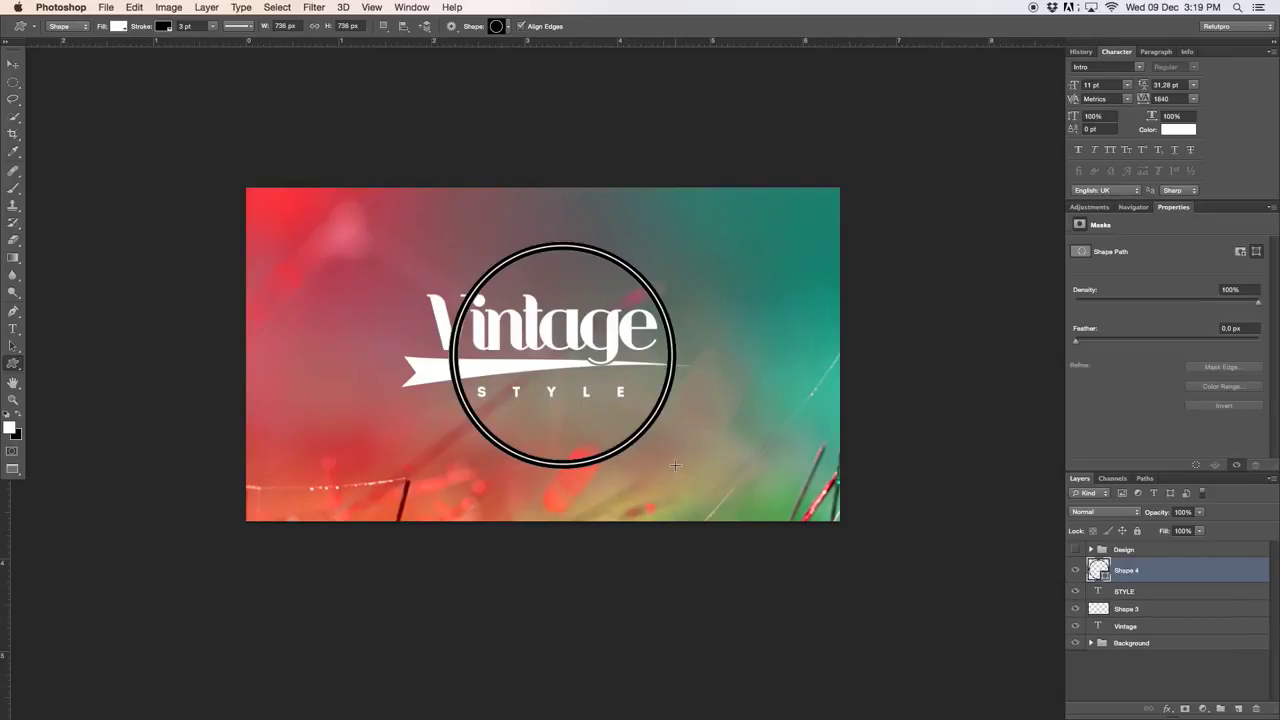
Move the ring left and up over the lettering, and scale it down proportionally to about 700 px wide.
key("v")
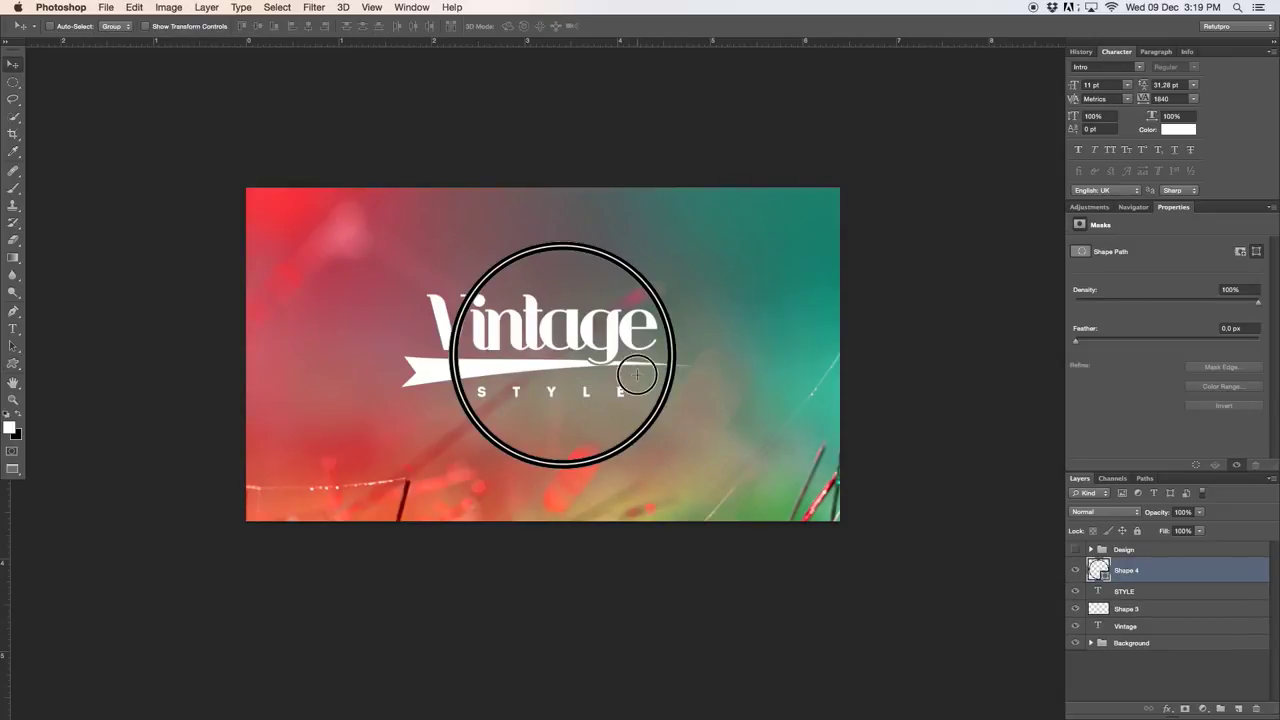
left_click_drag(640, 373, 618, 368)
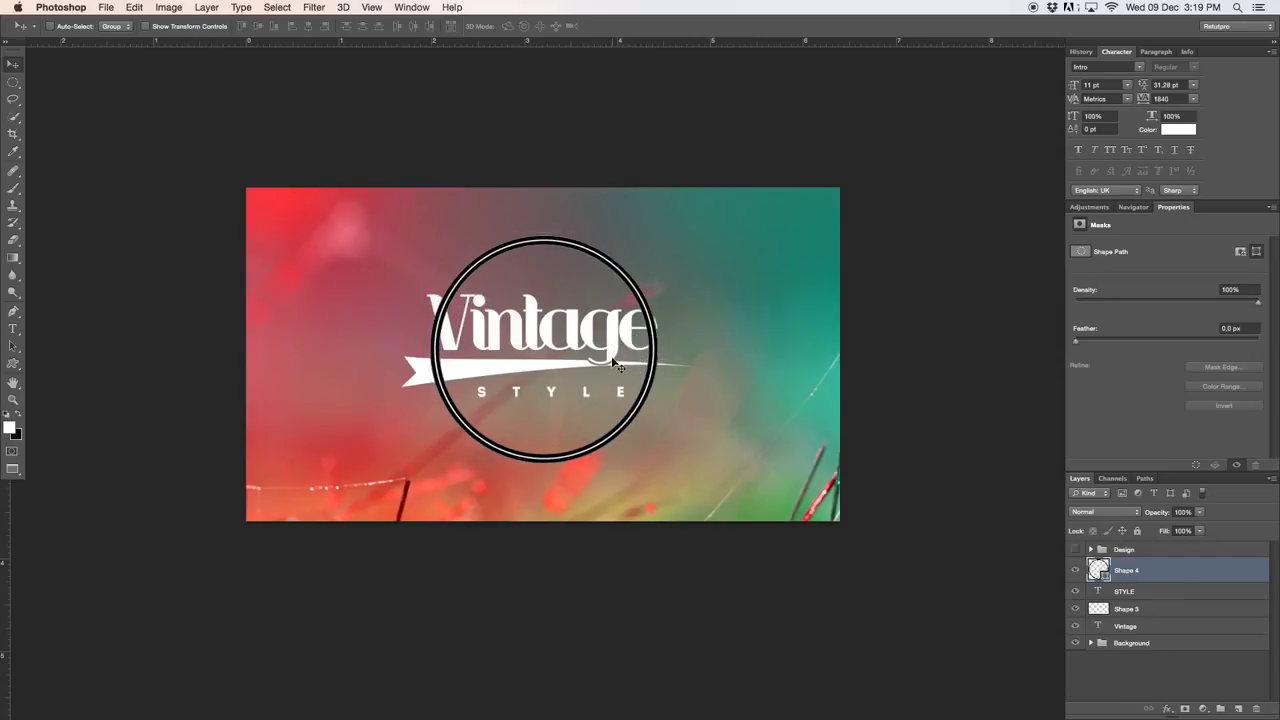
key("super+t")
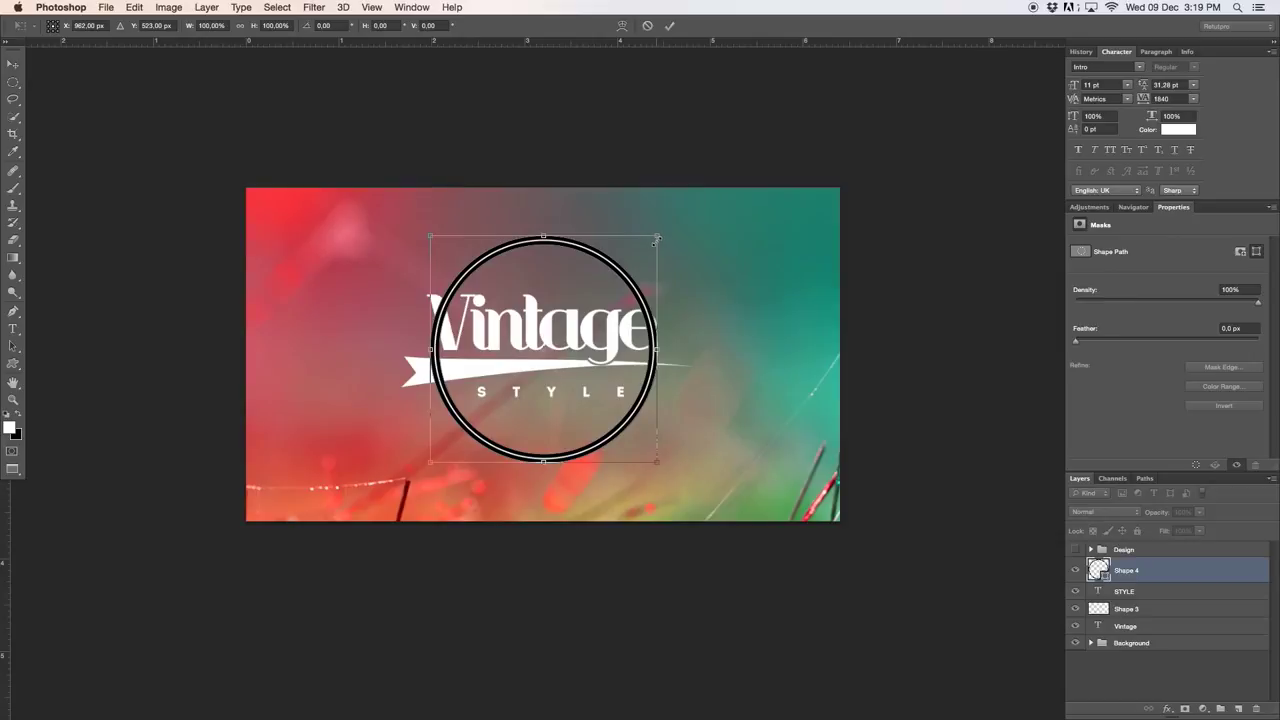
left_click_drag(657, 237, 645, 247)
left_click(669, 26)
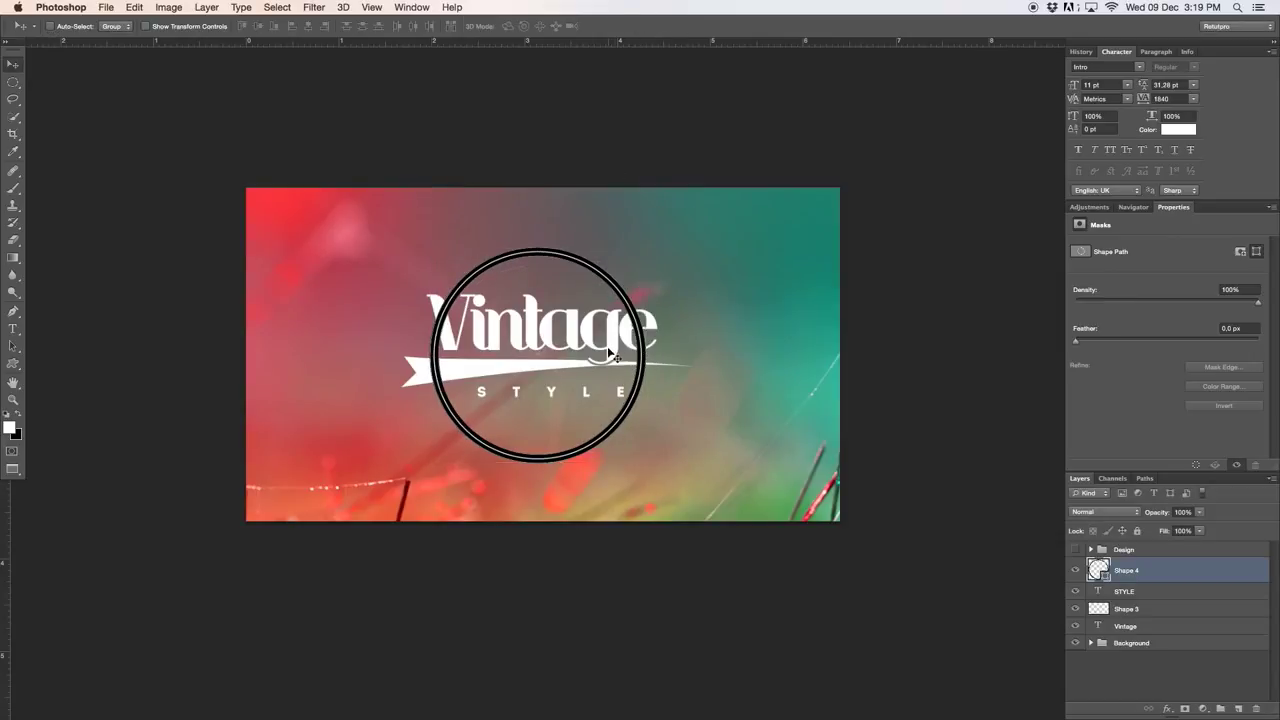
Move the ring slightly up and to the right to centre it around the Vintage lettering.
left_click_drag(644, 308, 649, 298)
key("Right")
key("Right")
key("Right")
key("Right")
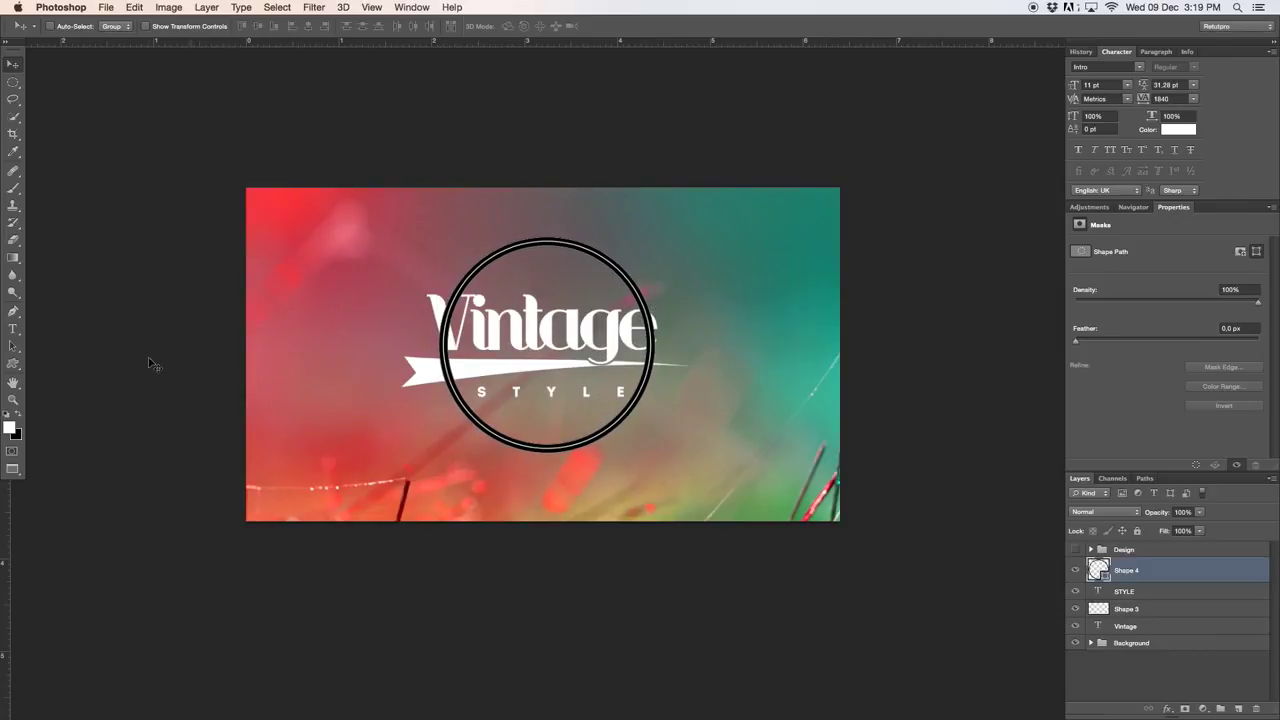
Remove the black stroke from the ring shape, keeping its white fill.
left_click(15, 365)
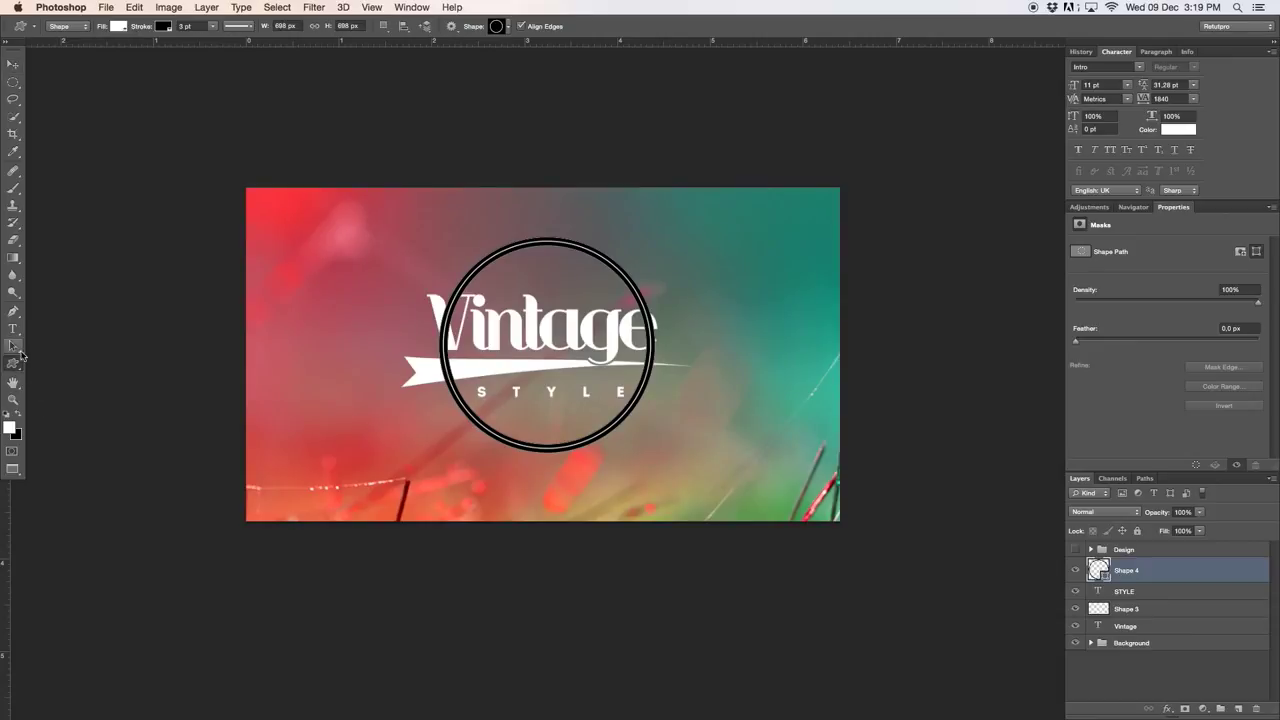
left_click(163, 26)
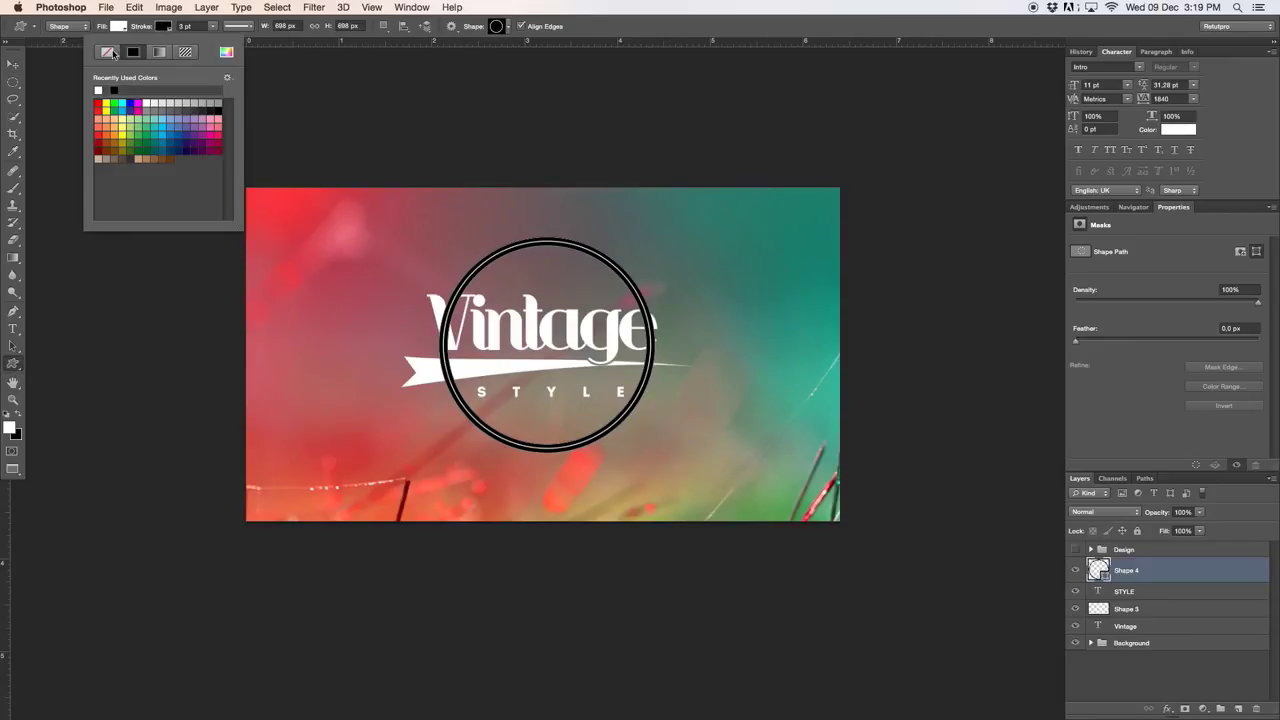
left_click(109, 52)
left_click(119, 26)
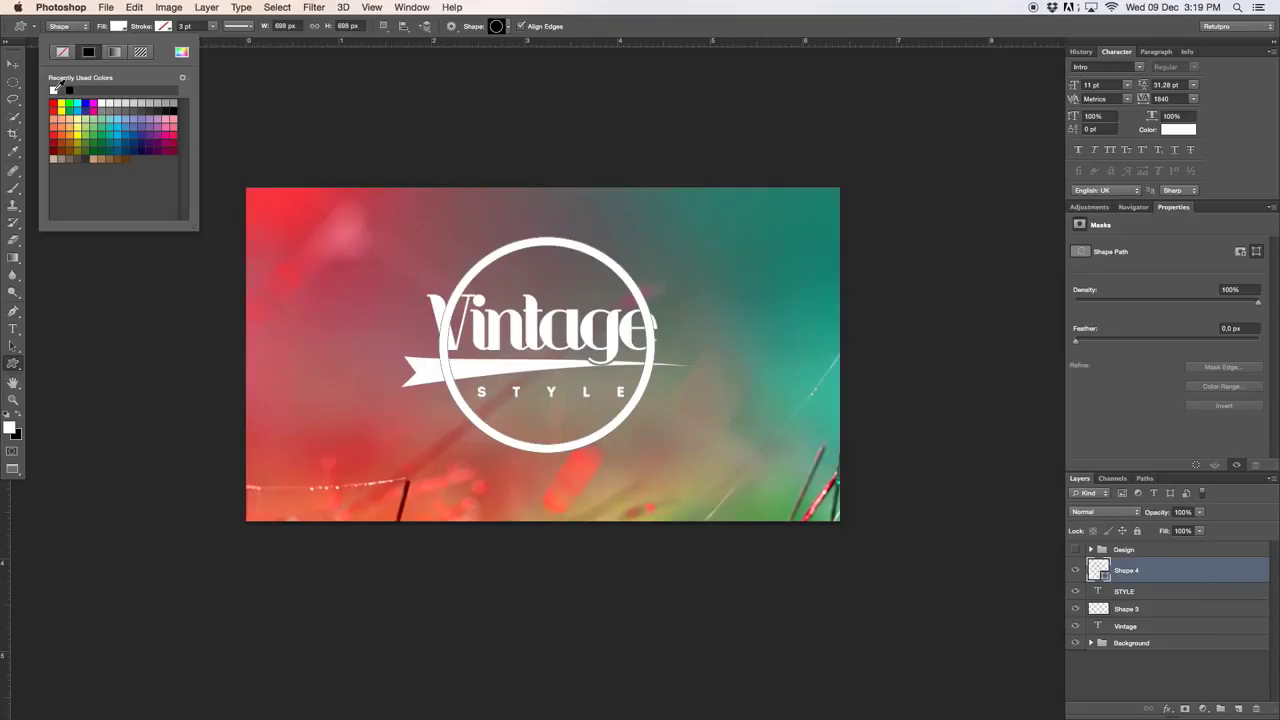
left_click(98, 22)
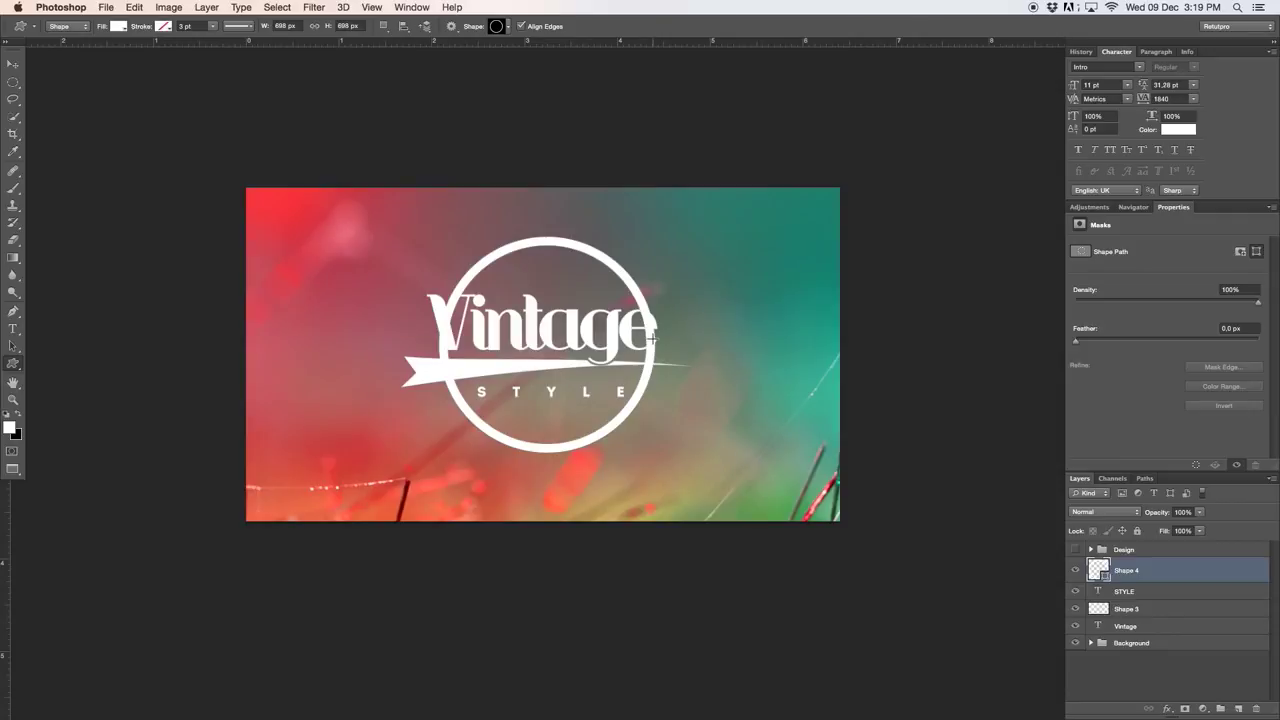
Nudge the ring slightly down to balance it around the lettering and STYLE.
key("v")
key("Down")
key("Down")
key("Down")
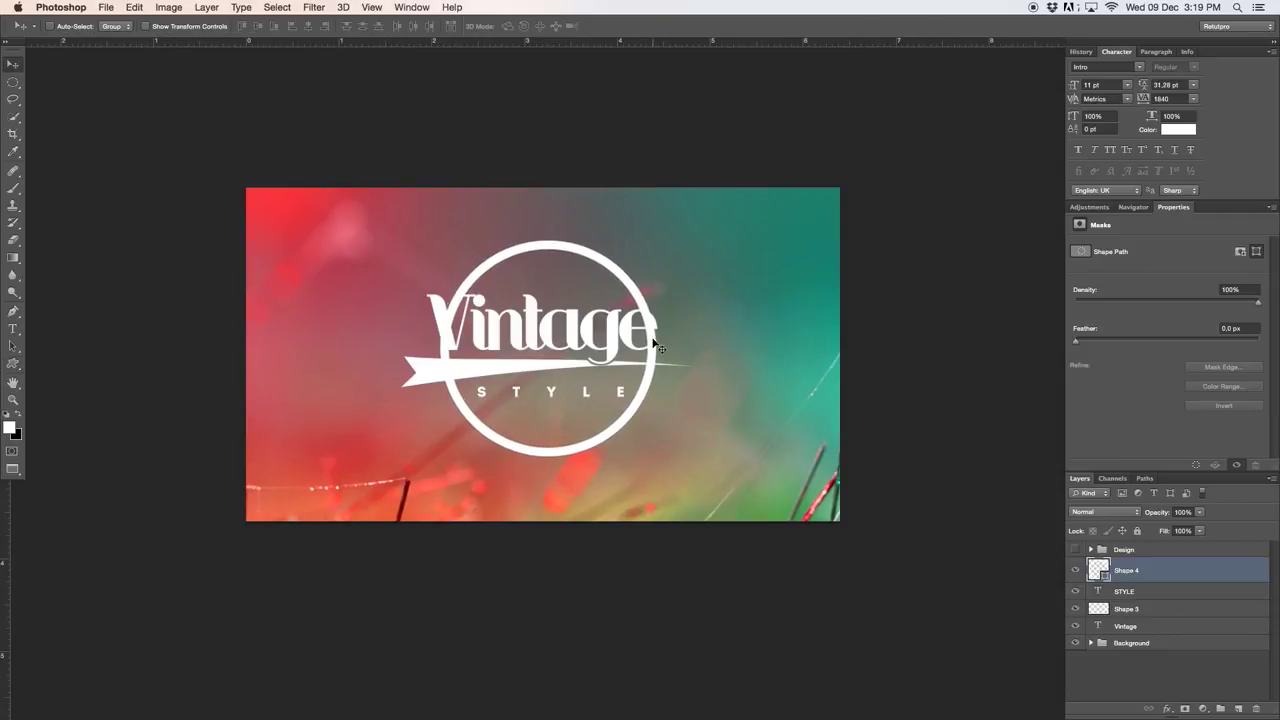
key("Up")
key("Up")
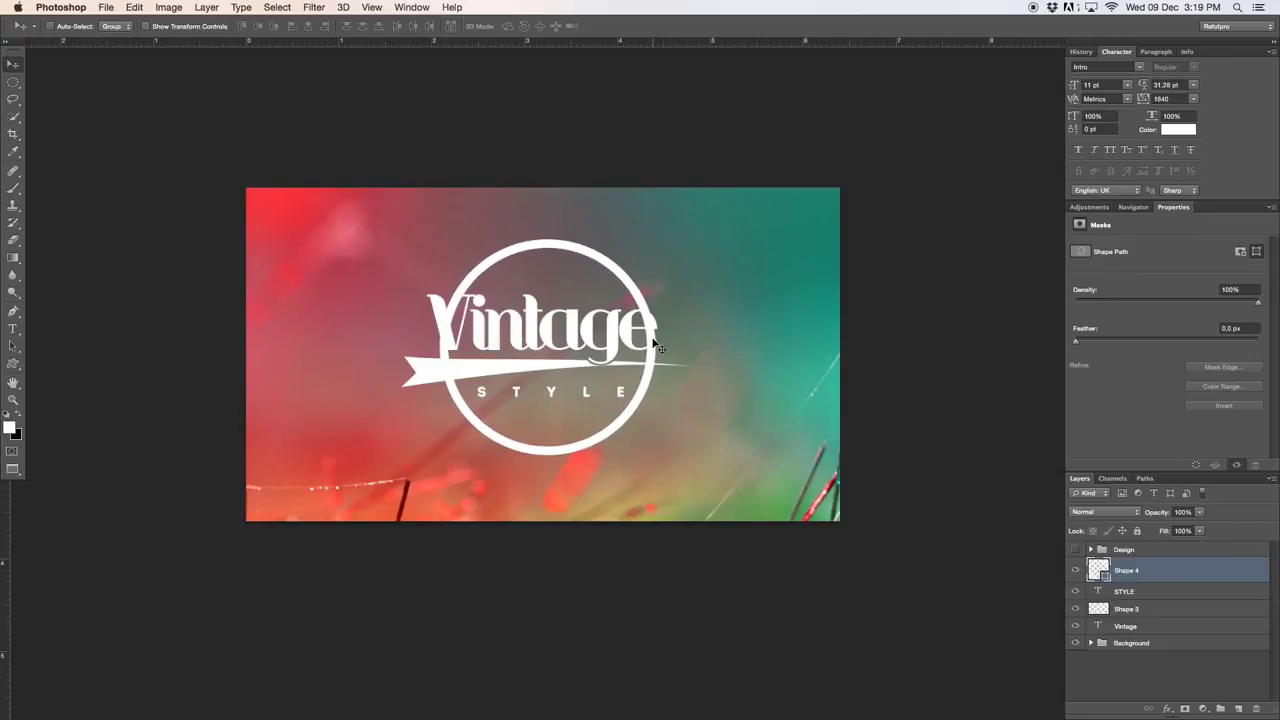
Rasterize the ring layer, clear a rectangle about 3 by 1.3 inches from its middle around the logo text, and deselect.
right_click(1147, 576)
left_click(1029, 350)
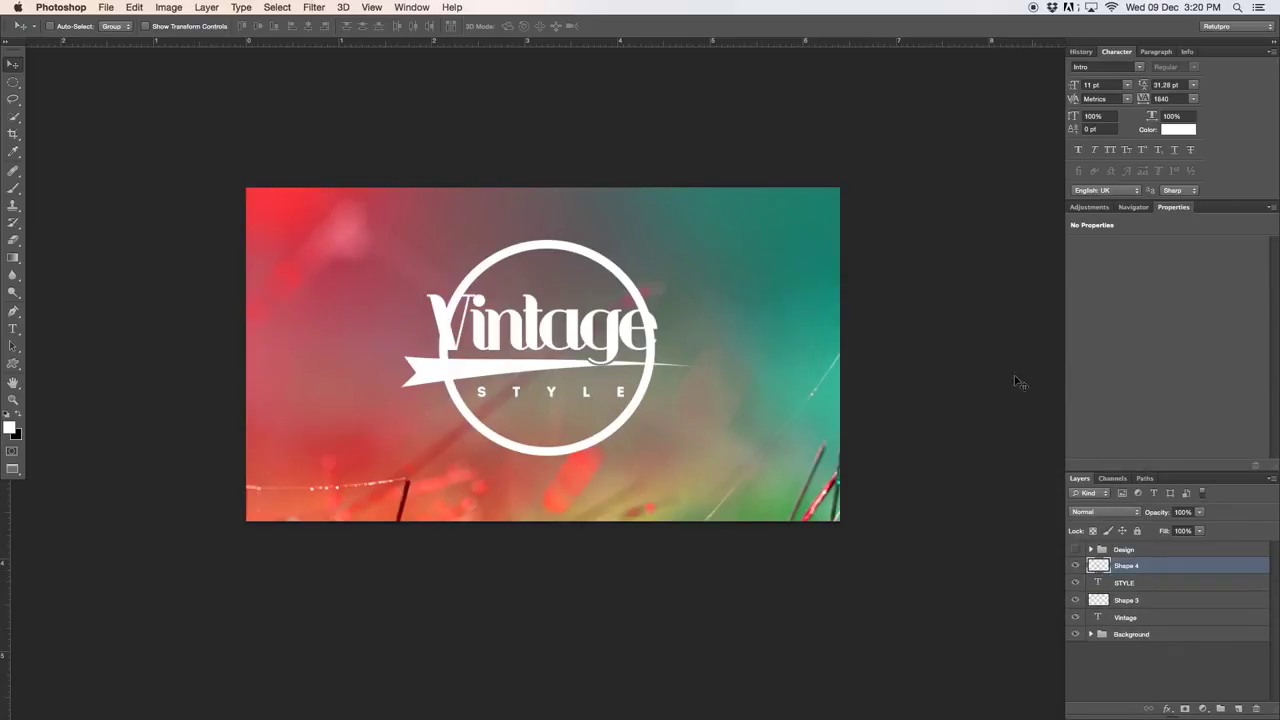
left_click(15, 82)
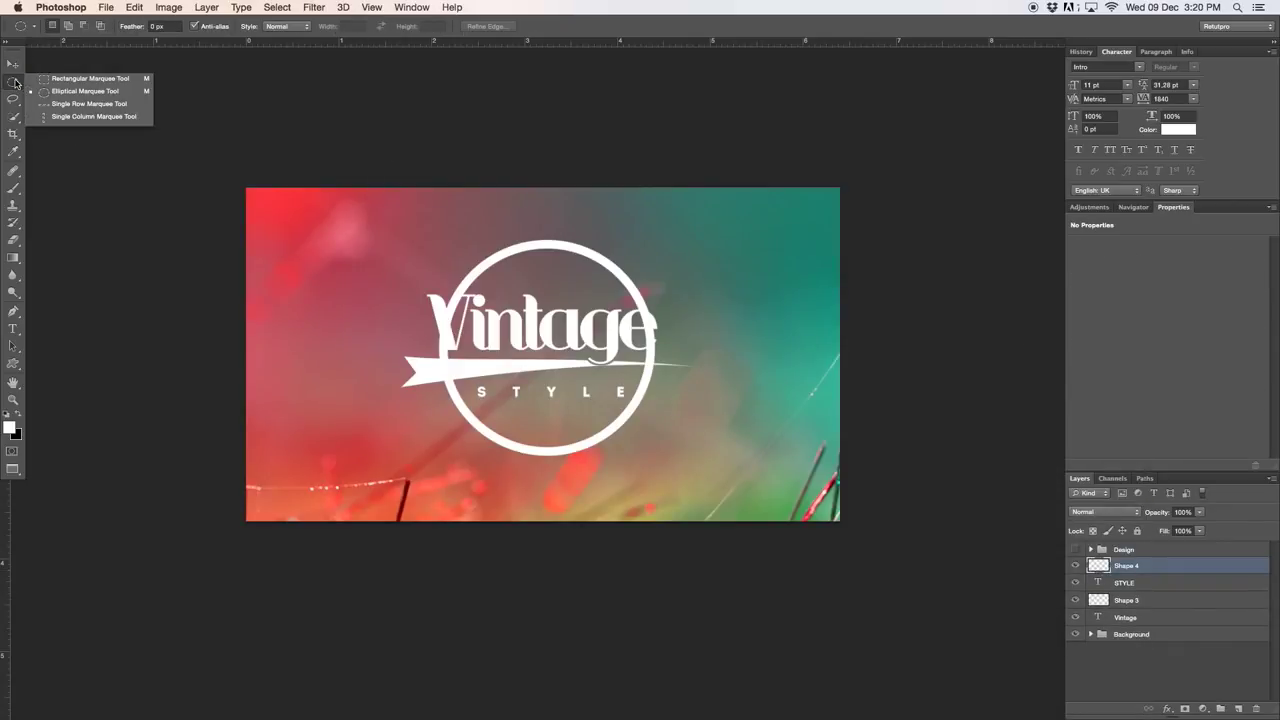
left_click(66, 79)
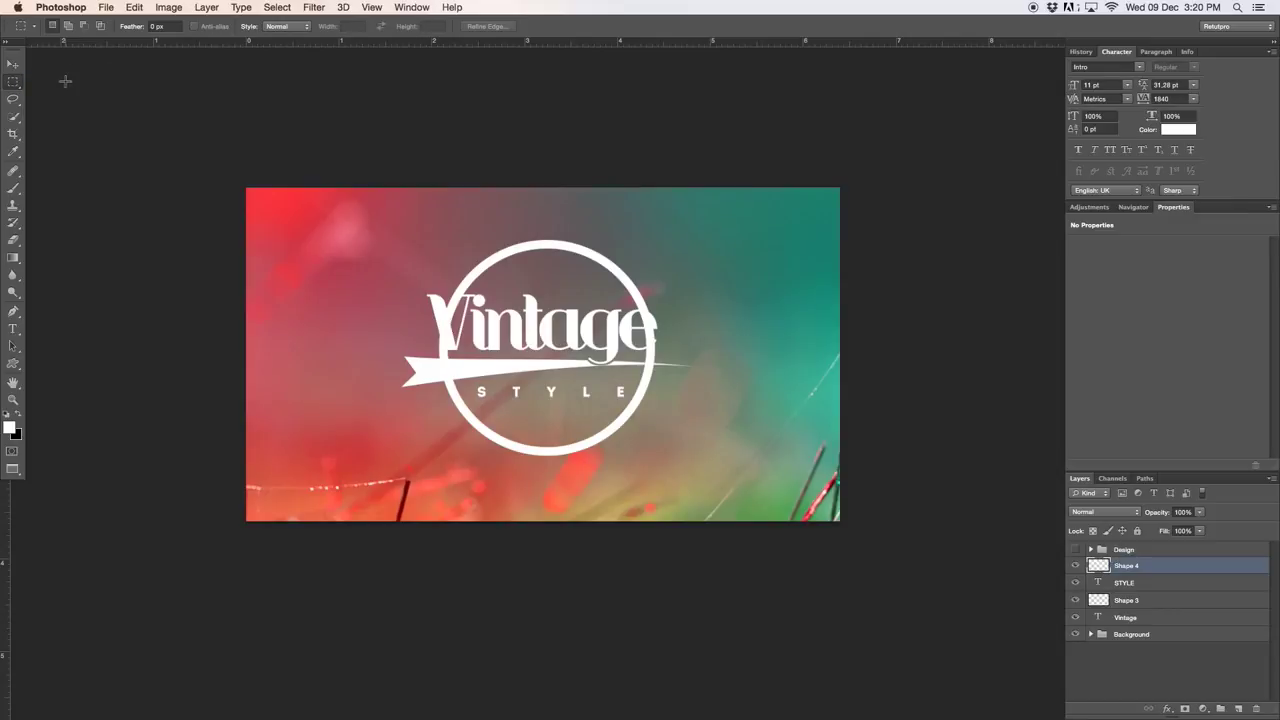
left_click_drag(396, 286, 670, 376)
key("Delete")
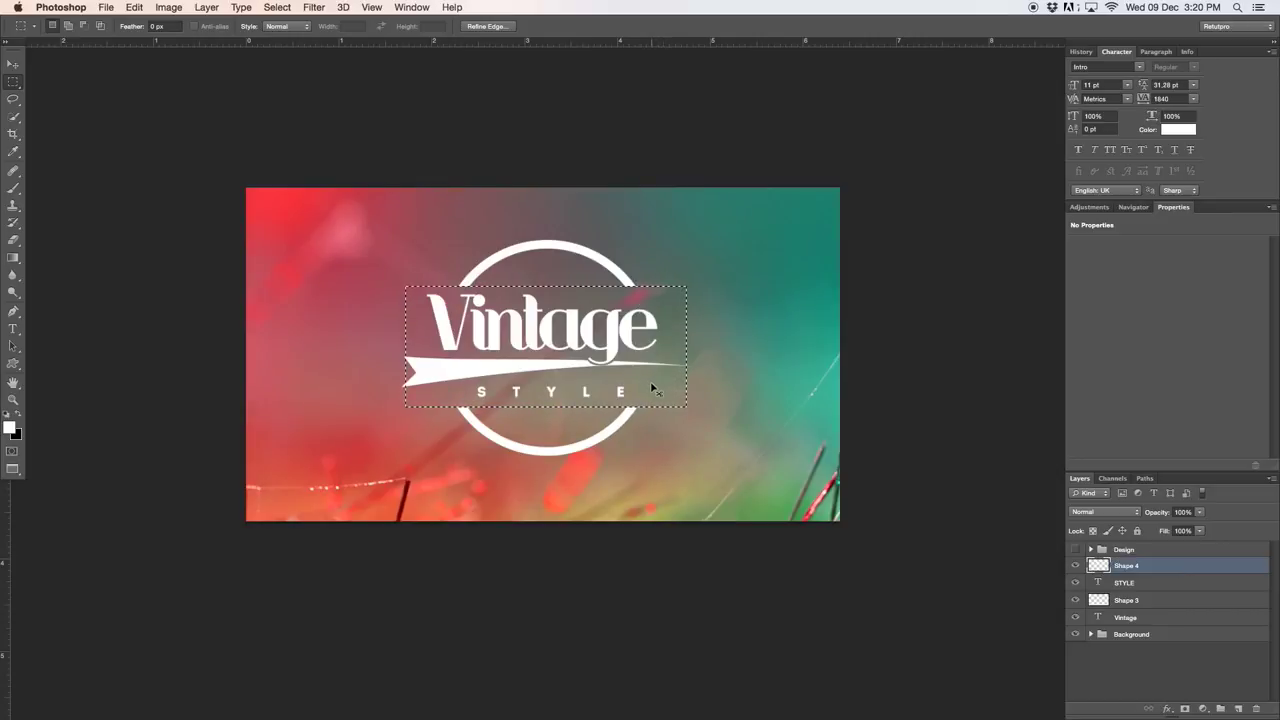
left_click(651, 372)
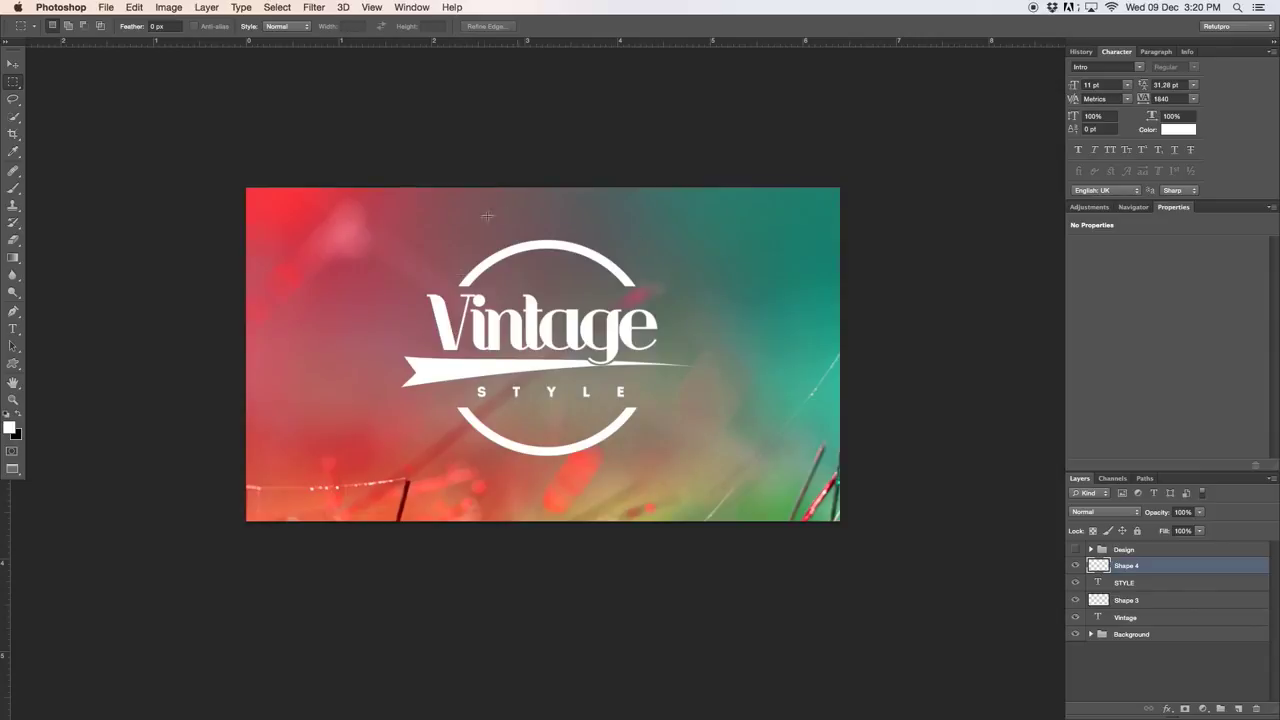
Nudge the two remaining ring arcs slightly to the left to align them with the lettering.
key("v")
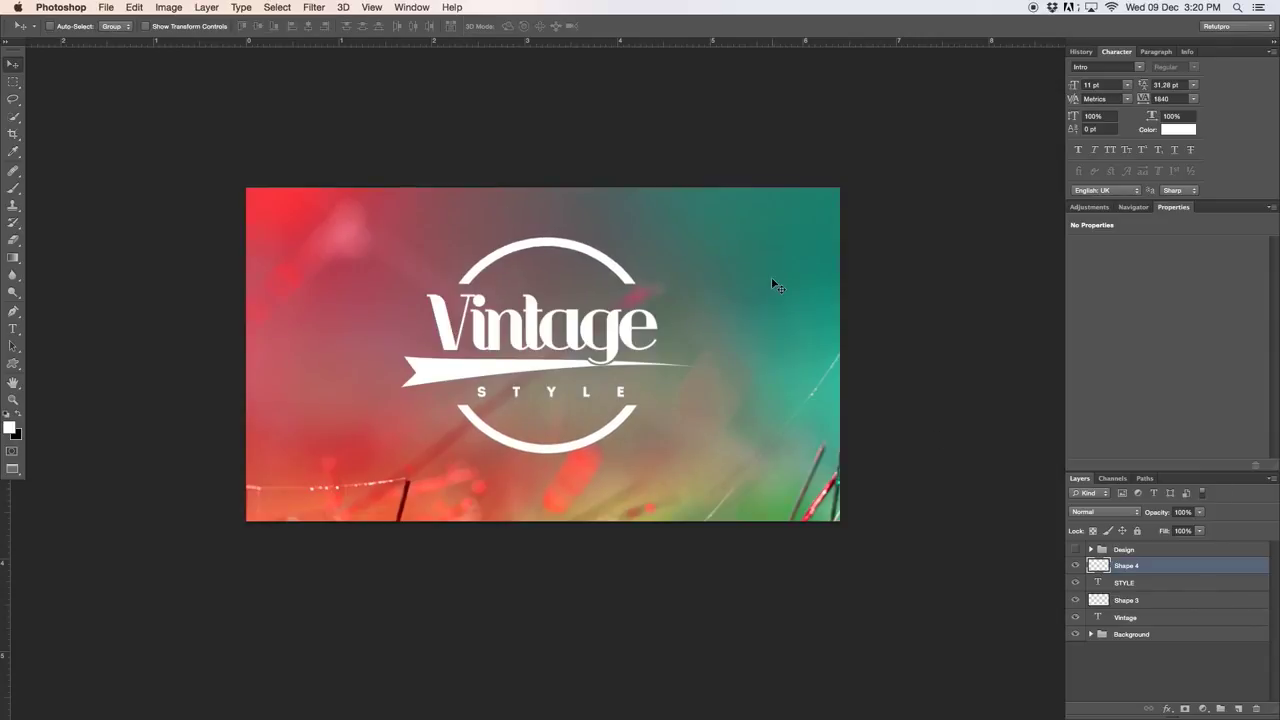
key("Left")
key("Left")
key("Left")
key("Left")
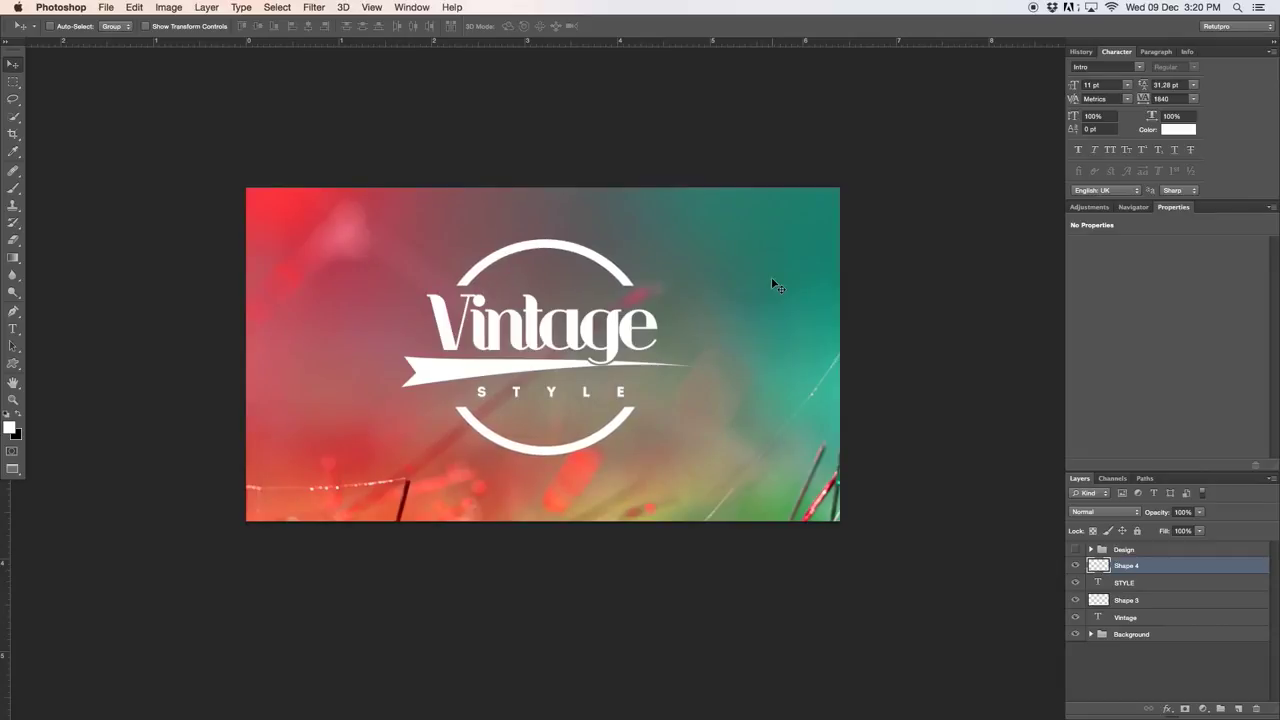
Group the Vintage, Shape 3, STYLE and Shape 4 layers together, leaving the Background and existing Design groups out.
left_click(1137, 617)
left_click(1138, 603, "shift")
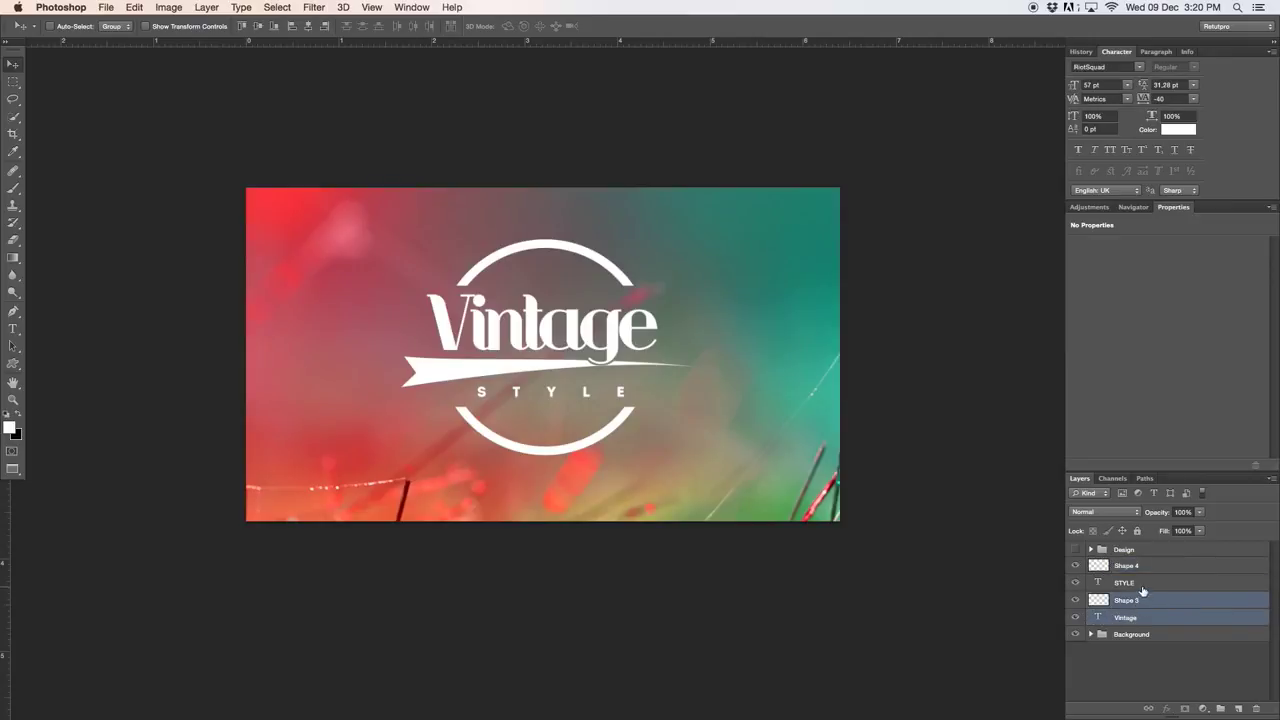
left_click(1144, 583, "shift")
left_click(1148, 566, "shift")
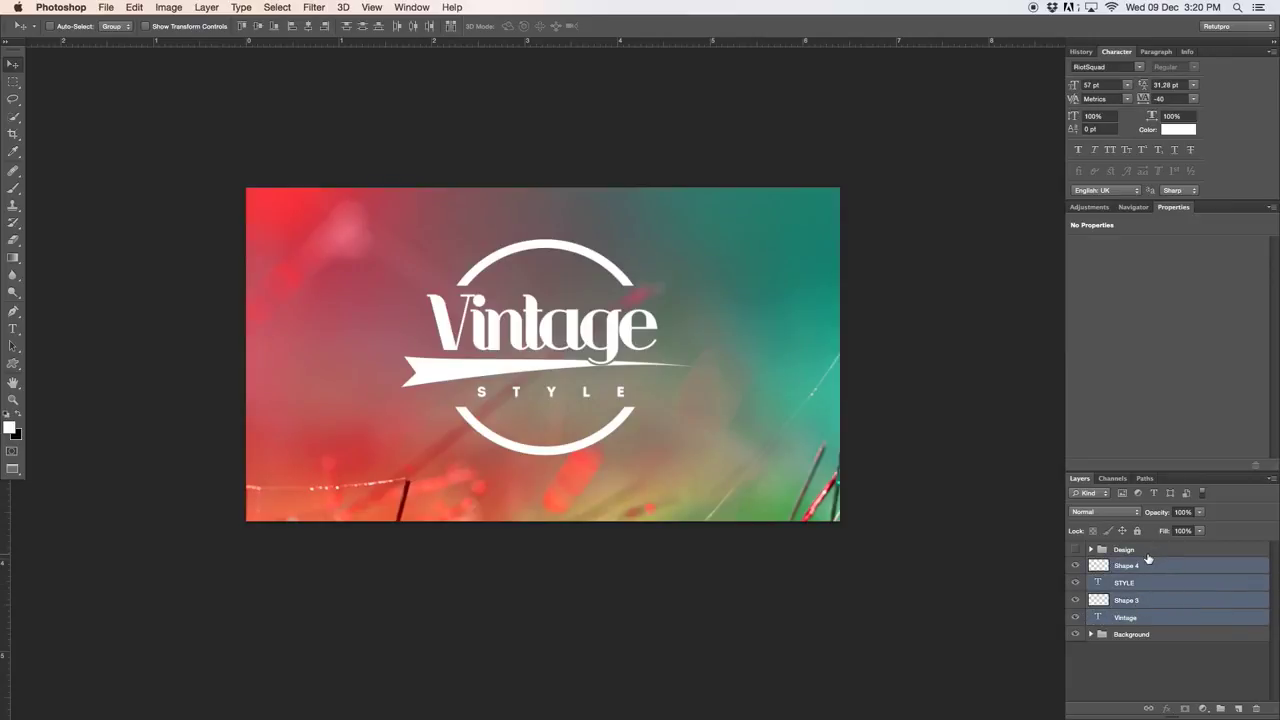
key("super+g")
Rename the new logo group as Design and move it above the existing hidden Design group.
double_click(1128, 565)
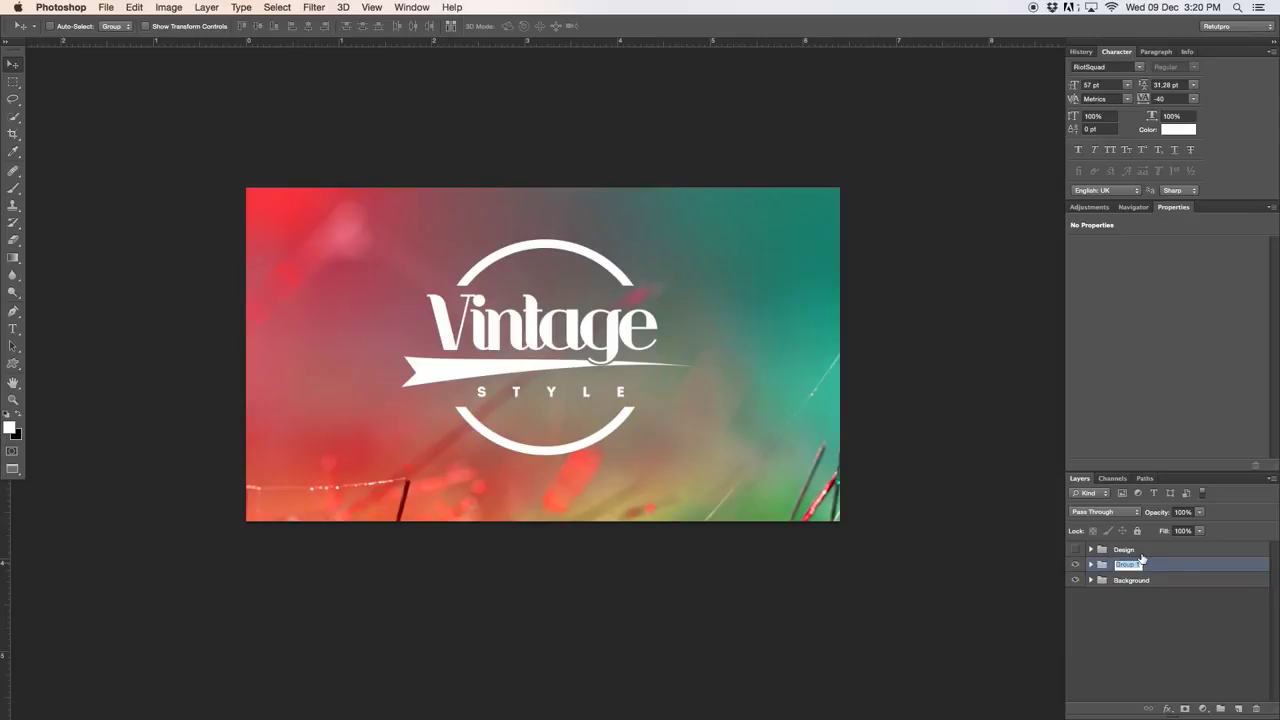
type("Design")
key("Return")
mouse_move(1134, 563)
left_mouse_down()
mouse_move(1138, 546)
mouse_move(1119, 551)
left_mouse_up()
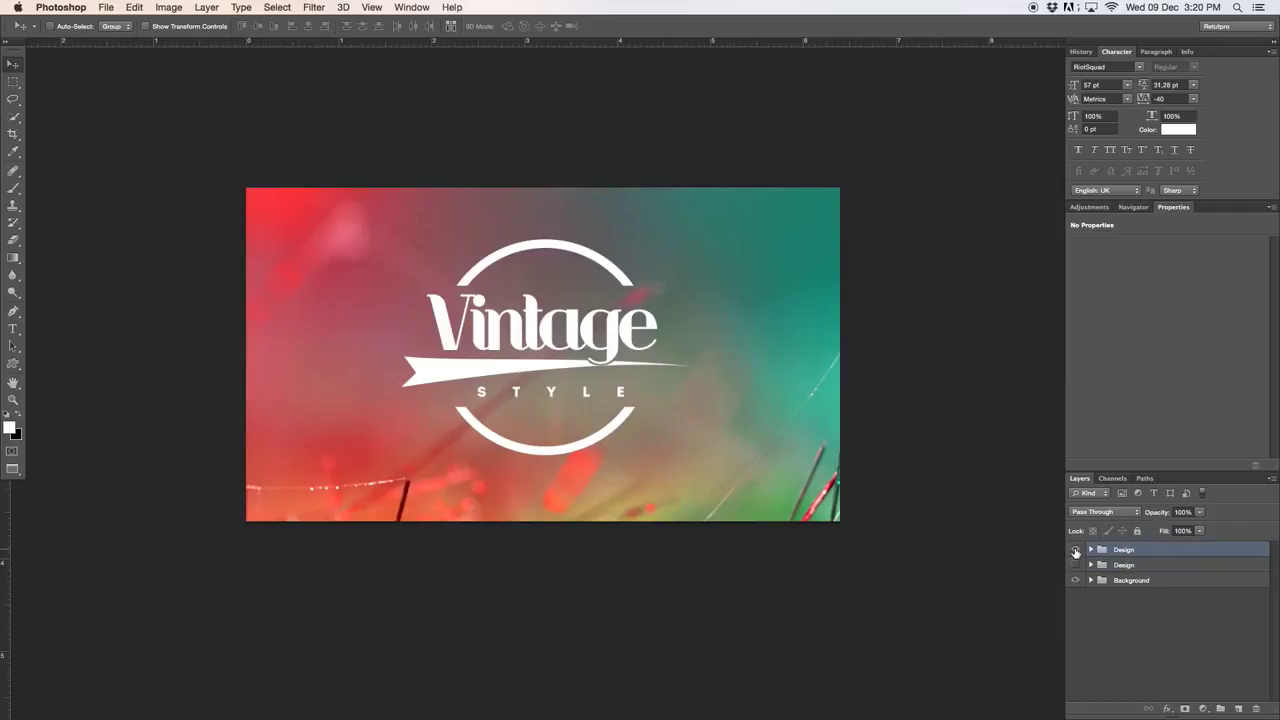
Compare the new logo with the original by alternately showing and hiding the two Design groups, ending with only the new one shown.
left_click(1075, 550)
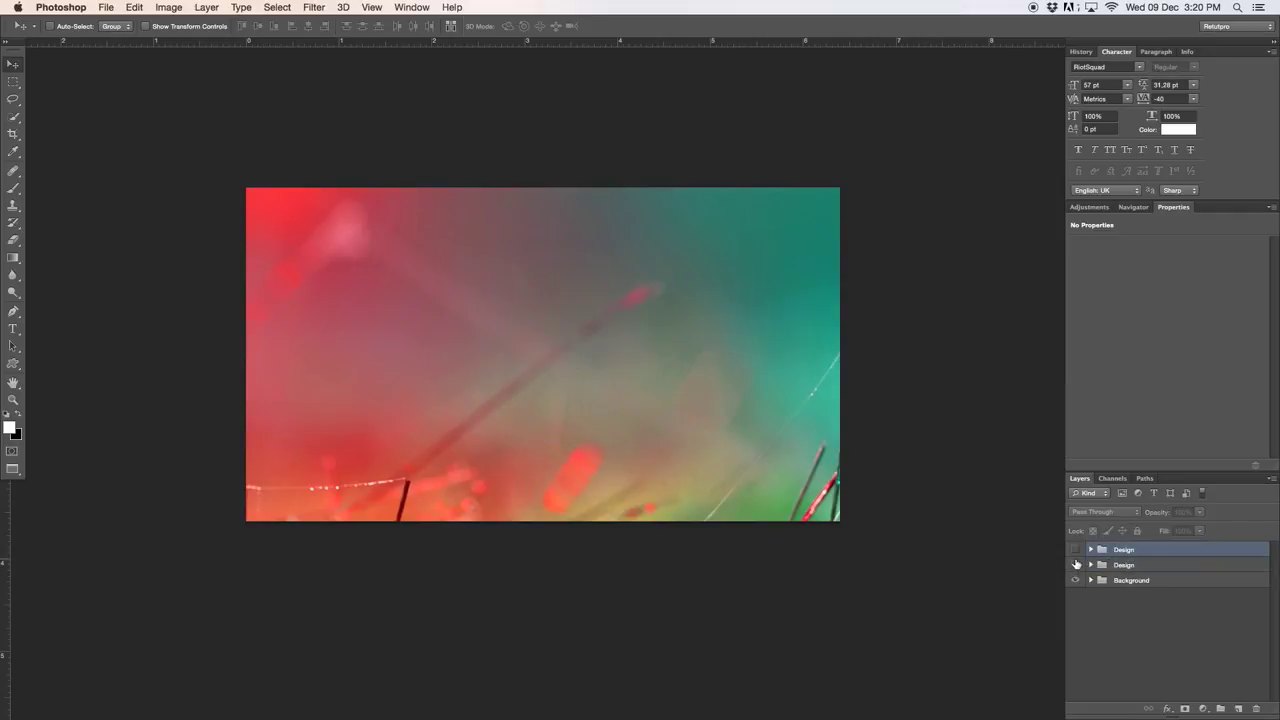
left_click(1076, 565)
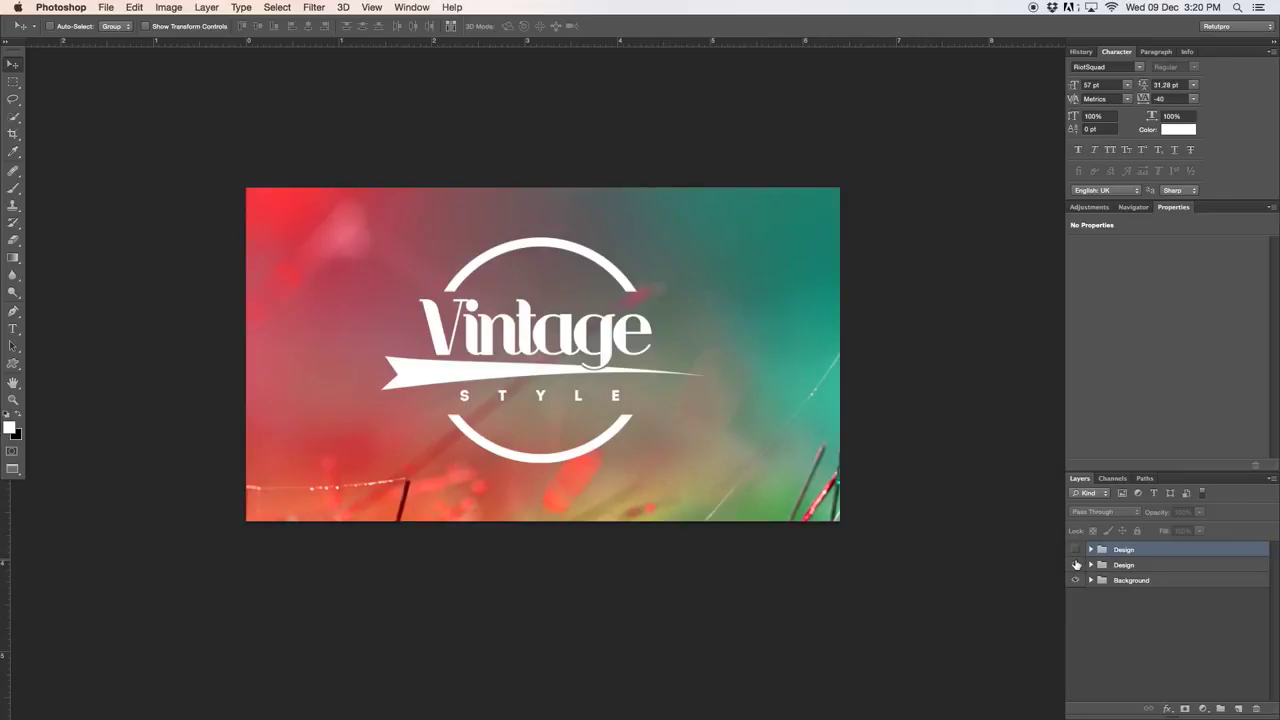
left_click(1076, 565)
left_click(1075, 553)
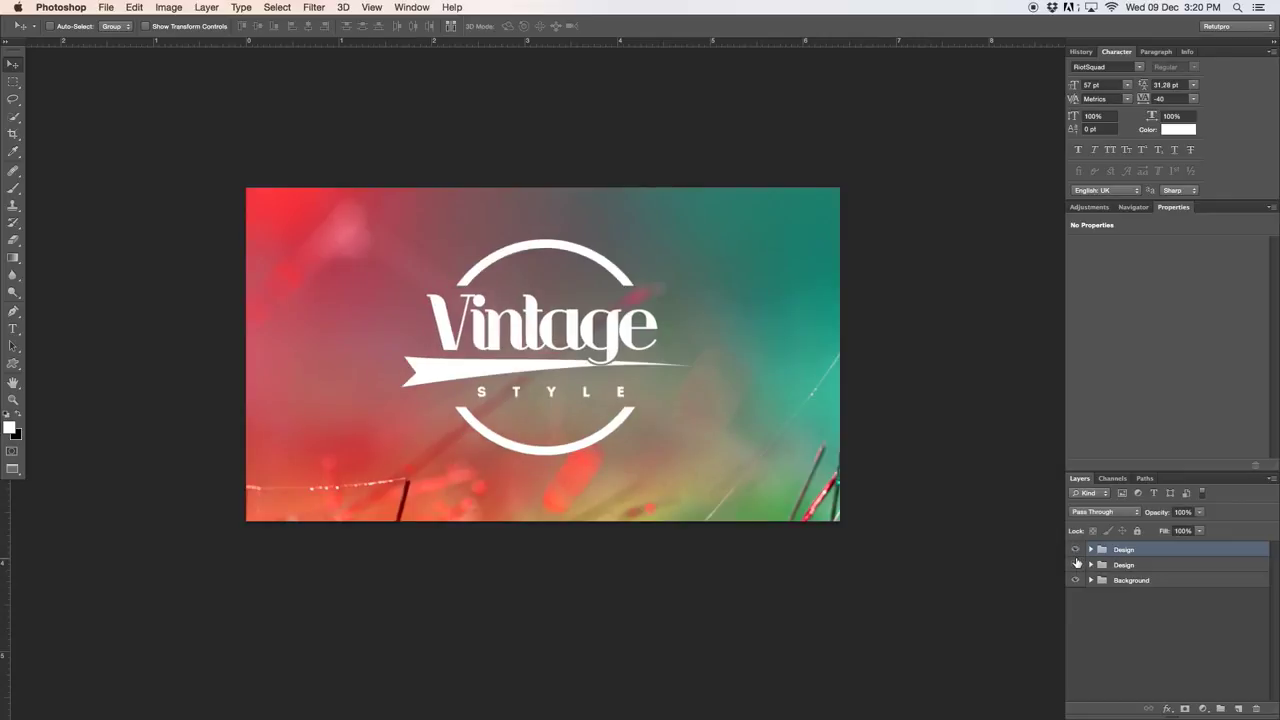
left_click(1076, 565)
left_click(1075, 550)
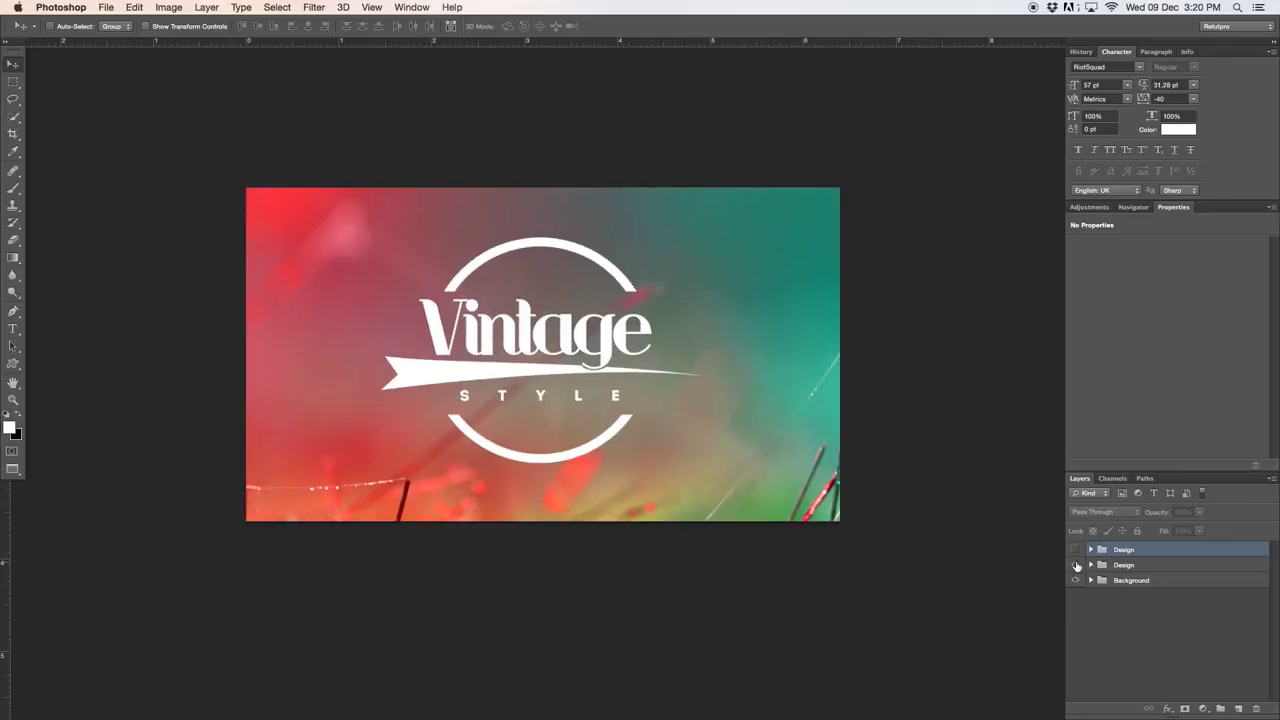
left_click(1076, 565)
left_click(1075, 550)
left_click(1076, 565)
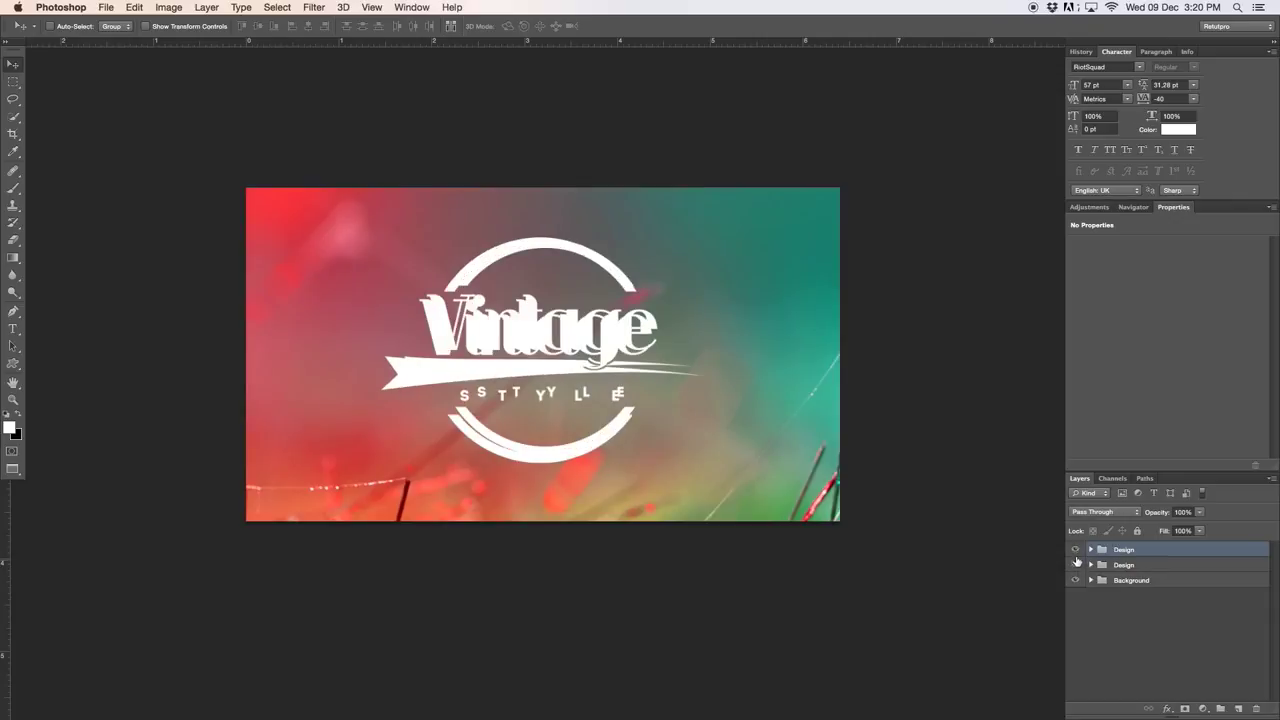
left_click(1075, 550)
left_click(1075, 550)
left_click(1076, 565)
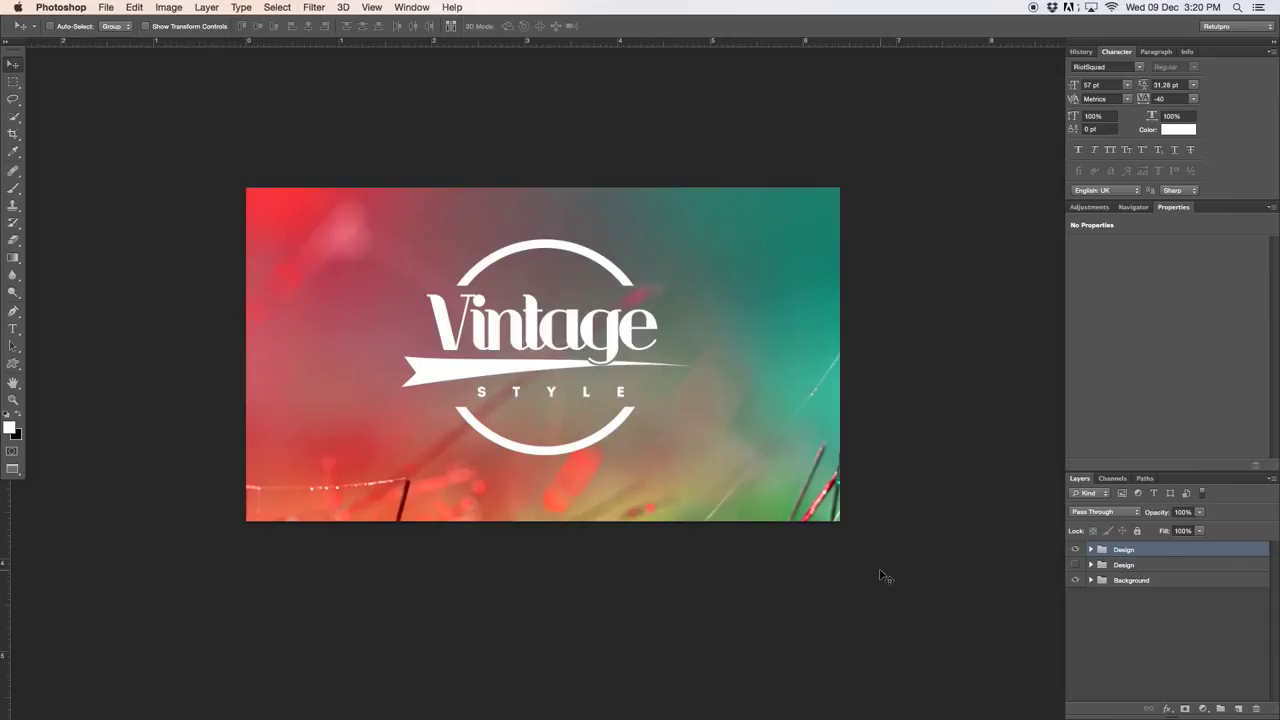
key("super+t")
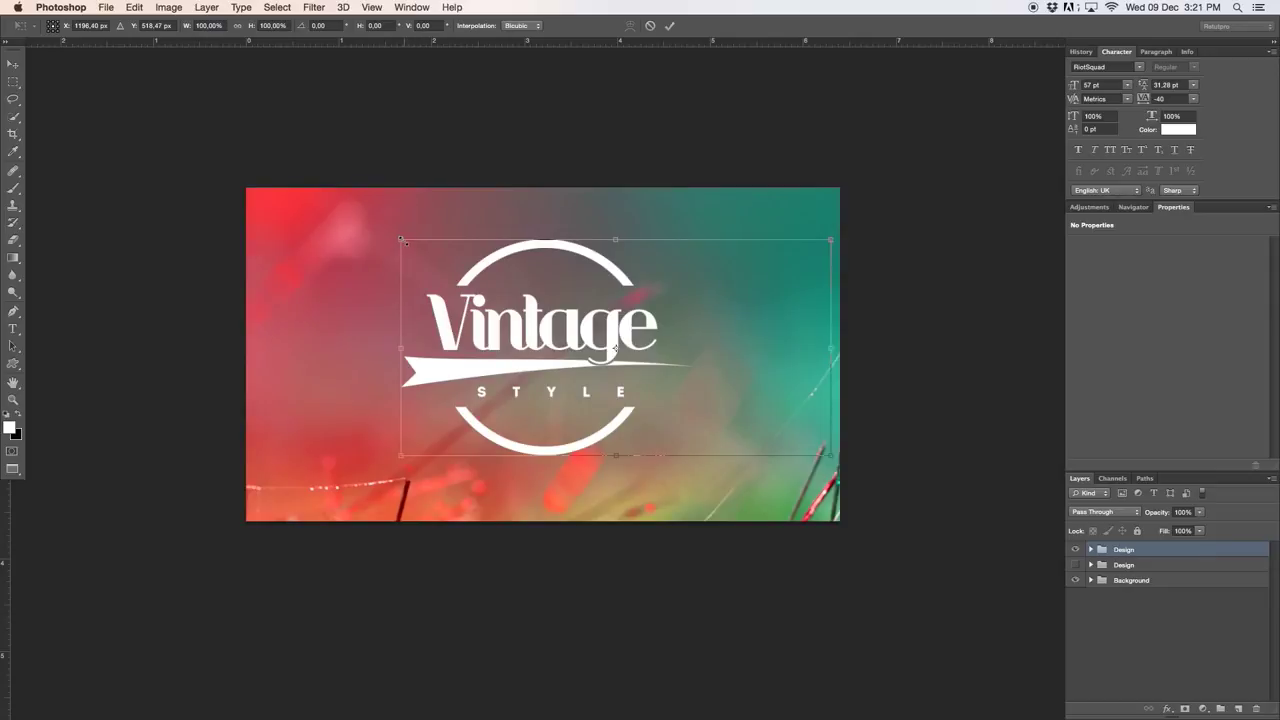
left_click_drag(401, 240, 256, 162)
key("Escape")
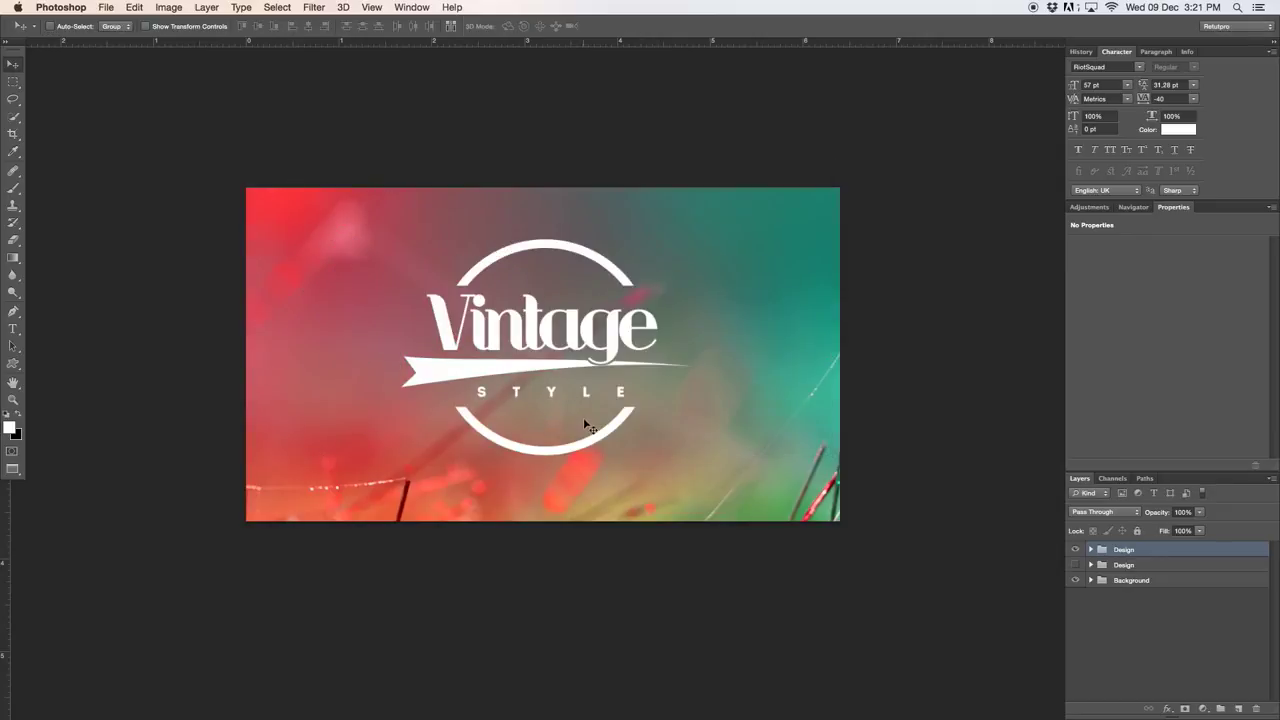
Move the whole new Design group slightly left and down to centre the logo on the photo.
left_click_drag(583, 417, 579, 419)
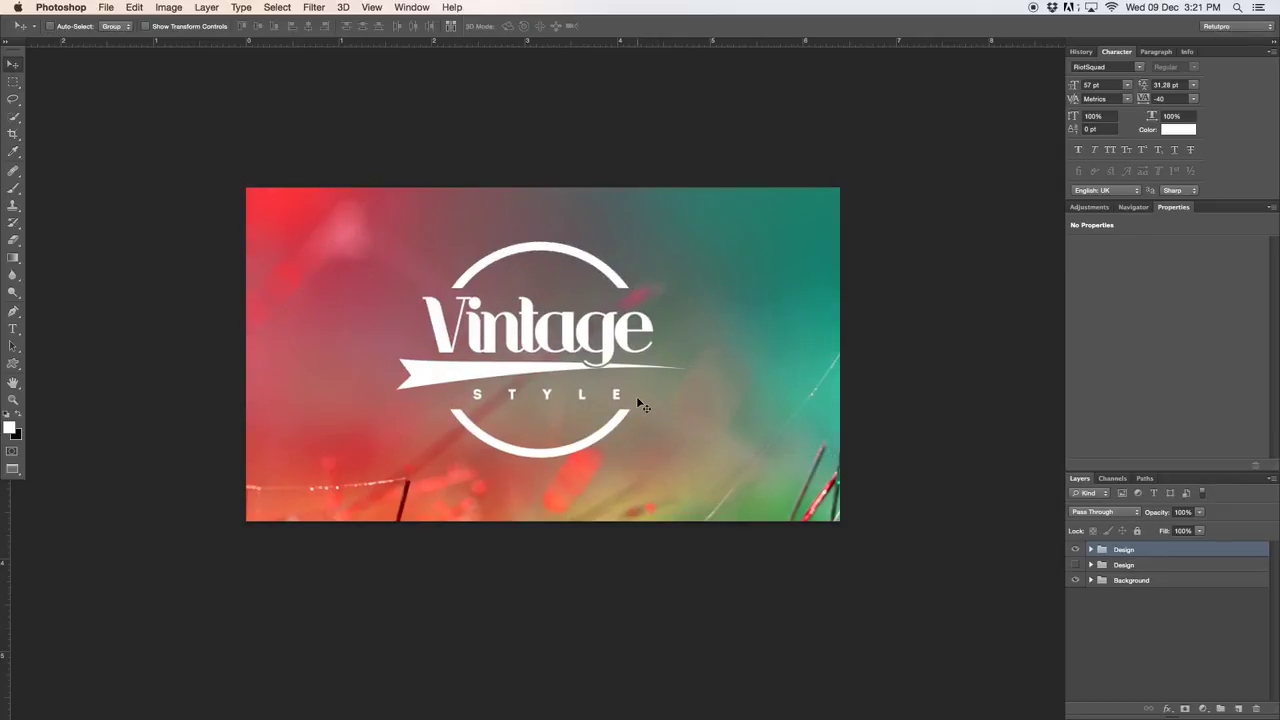